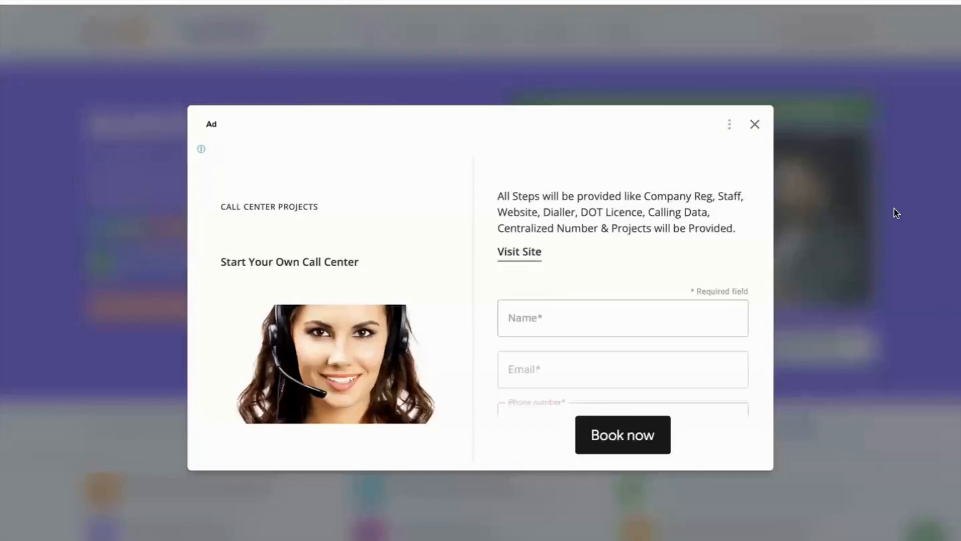
Step: Dismiss the advertisement covering the training website and look over its study materials offering
{"action": "left_click", "coordinate": [754, 124]}
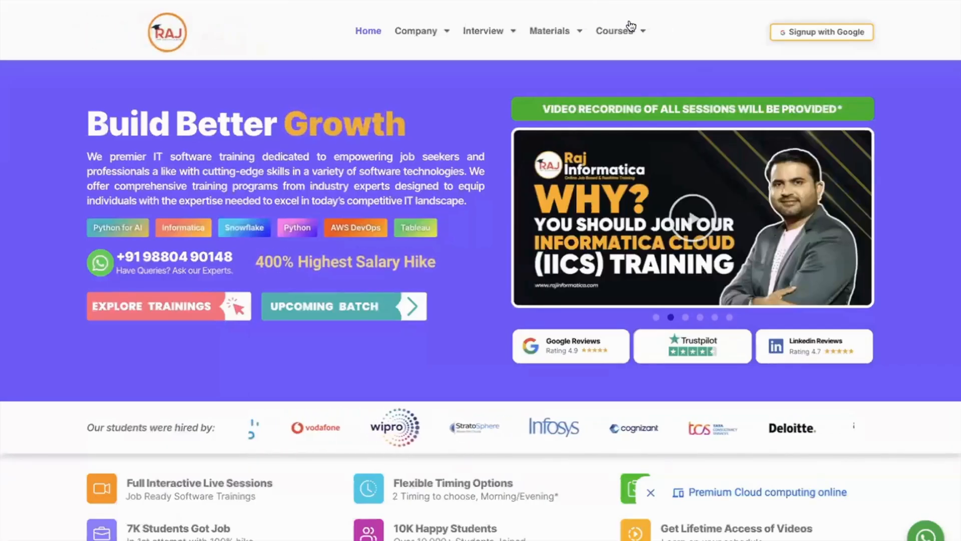
{"action": "mouse_move", "coordinate": [575, 33]}
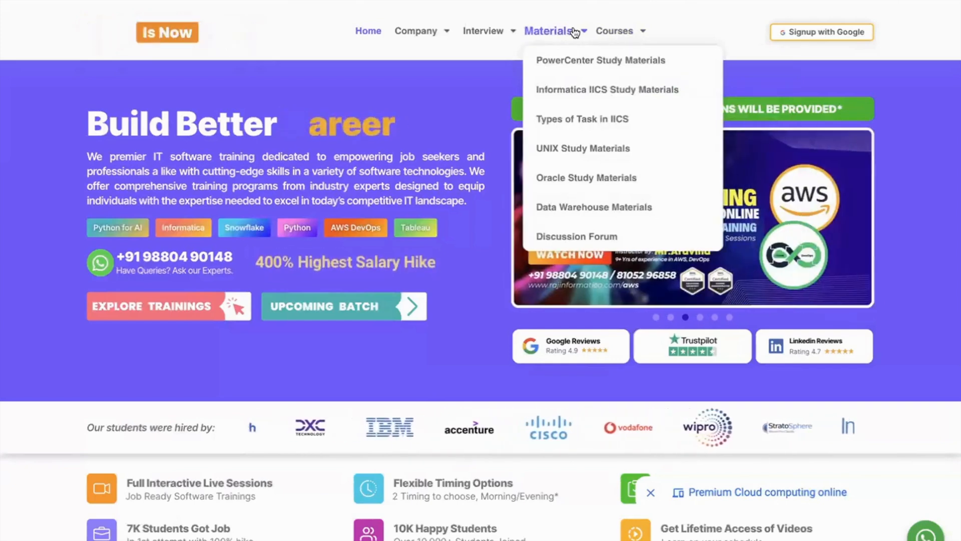
{"action": "mouse_move", "coordinate": [621, 36]}
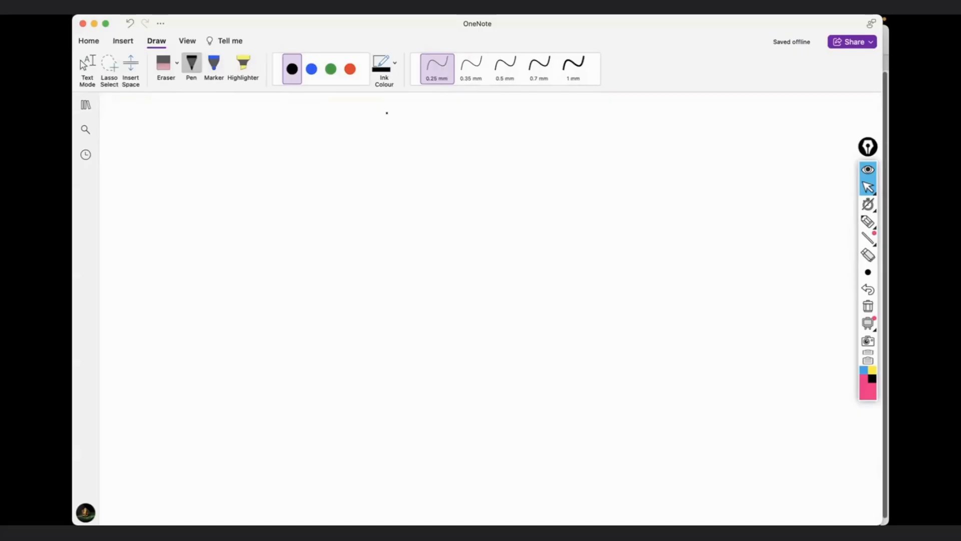
Step: Handwrite an underlined heading "Cloudwatch" on the blank OneNote page, with the list EC2, SNS, Cloudwatch in the page's upper corner
{"action": "mouse_move", "coordinate": [386, 110]}
{"action": "left_mouse_down"}
{"action": "mouse_move", "coordinate": [393, 129]}
{"action": "mouse_move", "coordinate": [438, 120]}
{"action": "mouse_move", "coordinate": [444, 105]}
{"action": "mouse_move", "coordinate": [465, 126]}
{"action": "left_mouse_up"}
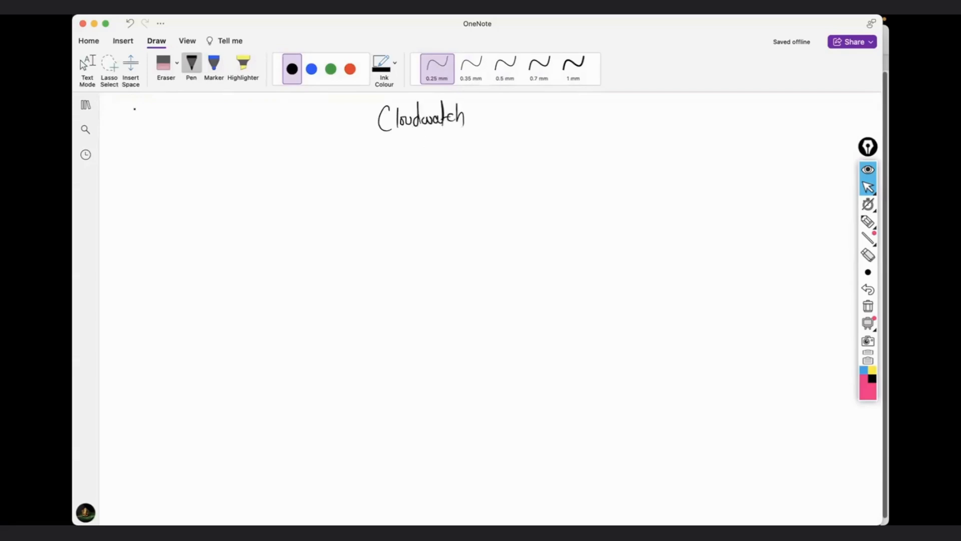
{"action": "mouse_move", "coordinate": [114, 100]}
{"action": "left_mouse_down"}
{"action": "mouse_move", "coordinate": [113, 112]}
{"action": "mouse_move", "coordinate": [136, 116]}
{"action": "mouse_move", "coordinate": [119, 136]}
{"action": "mouse_move", "coordinate": [133, 125]}
{"action": "mouse_move", "coordinate": [133, 159]}
{"action": "mouse_move", "coordinate": [159, 156]}
{"action": "left_mouse_up"}
{"action": "left_click", "coordinate": [139, 107]}
{"action": "mouse_move", "coordinate": [158, 136]}
{"action": "left_mouse_down"}
{"action": "mouse_move", "coordinate": [159, 157]}
{"action": "mouse_move", "coordinate": [178, 150]}
{"action": "left_mouse_up"}
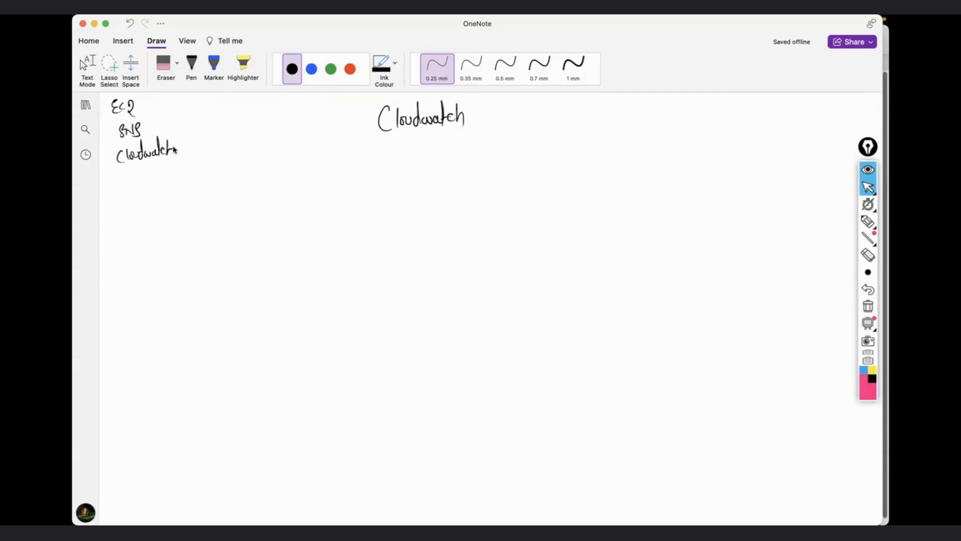
{"action": "left_click_drag", "start_coordinate": [397, 137], "coordinate": [463, 133]}
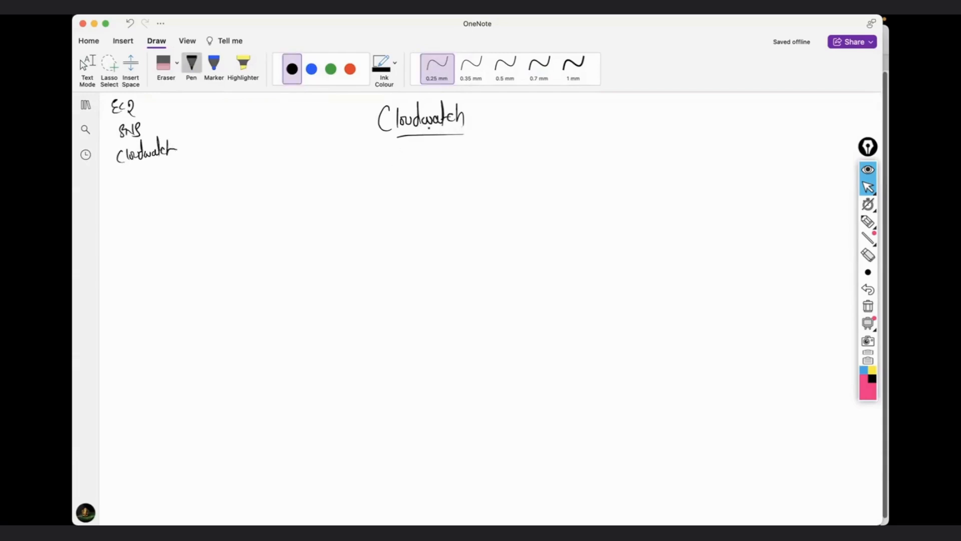
{"action": "key", "text": "Escape"}
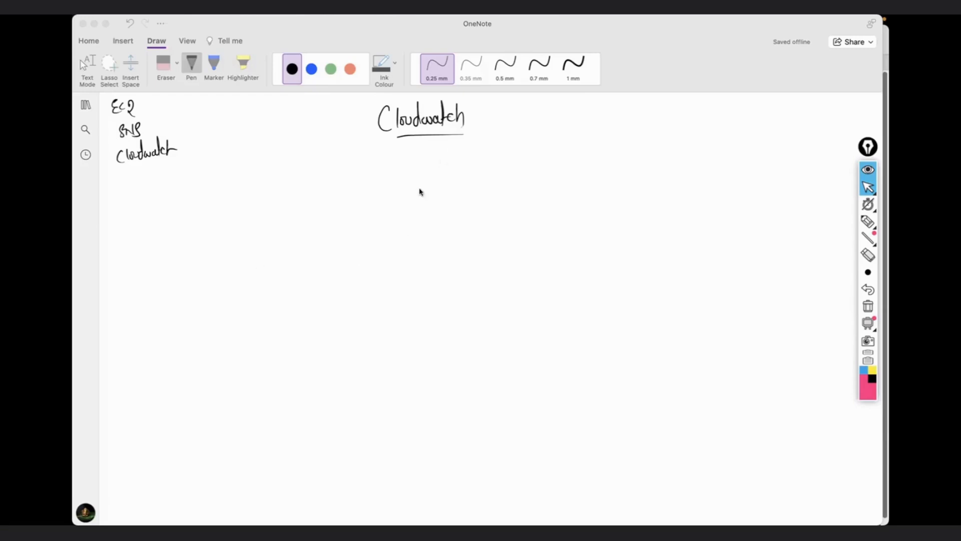
Step: Draw a branch line down from the left of the Cloudwatch heading with the pen and label it "Default"
{"action": "left_click", "coordinate": [192, 63]}
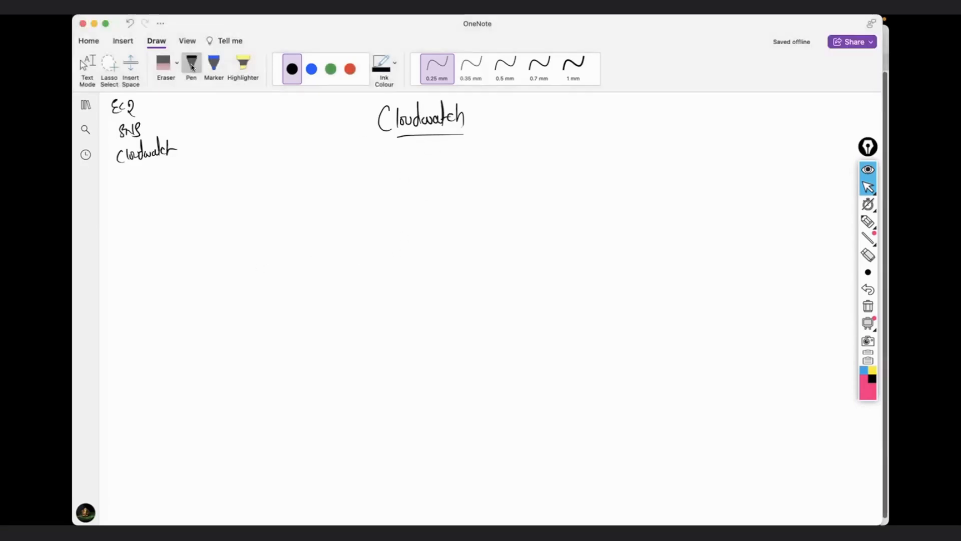
{"action": "left_click_drag", "start_coordinate": [446, 142], "coordinate": [384, 190]}
{"action": "mouse_move", "coordinate": [326, 213]}
{"action": "left_mouse_down"}
{"action": "mouse_move", "coordinate": [325, 228]}
{"action": "mouse_move", "coordinate": [342, 225]}
{"action": "left_mouse_up"}
{"action": "left_click", "coordinate": [337, 222]}
{"action": "left_click_drag", "start_coordinate": [349, 209], "coordinate": [345, 253]}
{"action": "left_click", "coordinate": [343, 237]}
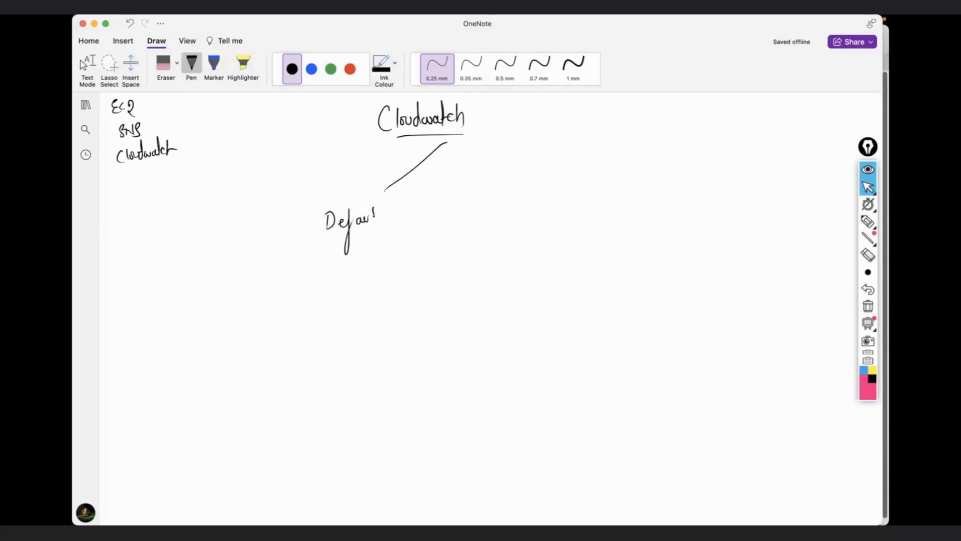
Step: Draw a second branch line down to the right of the Cloudwatch heading and label it "Detailed"
{"action": "mouse_move", "coordinate": [457, 145]}
{"action": "left_mouse_down"}
{"action": "mouse_move", "coordinate": [517, 203]}
{"action": "mouse_move", "coordinate": [526, 228]}
{"action": "left_mouse_up"}
{"action": "mouse_move", "coordinate": [532, 214]}
{"action": "left_mouse_down"}
{"action": "mouse_move", "coordinate": [537, 226]}
{"action": "mouse_move", "coordinate": [563, 225]}
{"action": "left_mouse_up"}
{"action": "left_click_drag", "start_coordinate": [566, 217], "coordinate": [567, 225]}
{"action": "left_click_drag", "start_coordinate": [566, 210], "coordinate": [586, 230]}
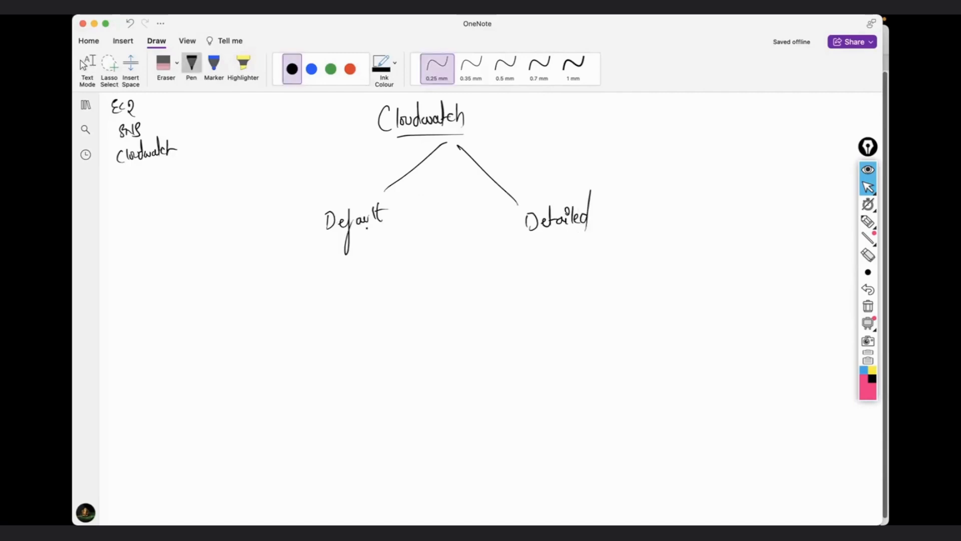
Step: Handwrite an underlined "free" beside the Default branch and "paid" beside the Detailed branch
{"action": "left_click_drag", "start_coordinate": [288, 178], "coordinate": [280, 221]}
{"action": "left_click_drag", "start_coordinate": [277, 205], "coordinate": [316, 195]}
{"action": "left_click_drag", "start_coordinate": [314, 209], "coordinate": [277, 220]}
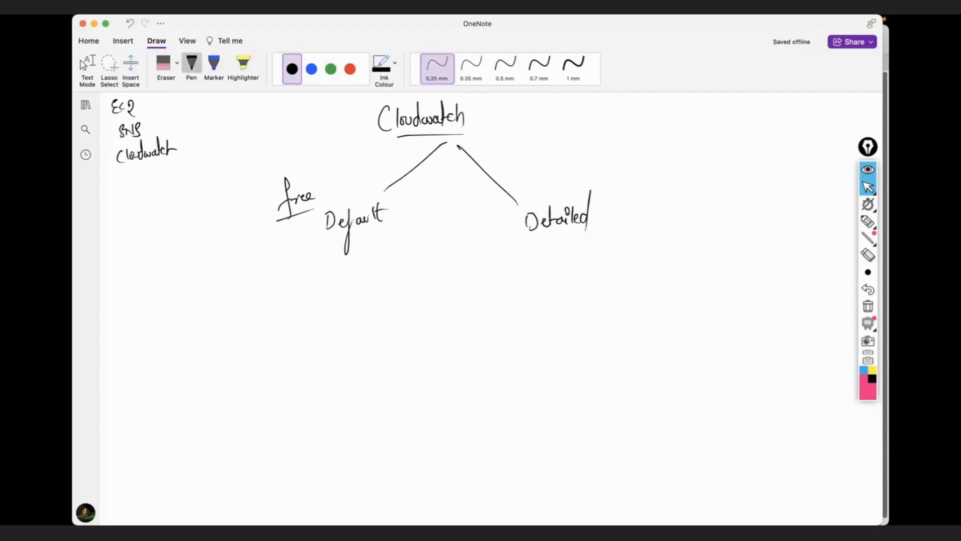
{"action": "left_click_drag", "start_coordinate": [621, 173], "coordinate": [621, 200]}
{"action": "left_click_drag", "start_coordinate": [642, 164], "coordinate": [650, 188]}
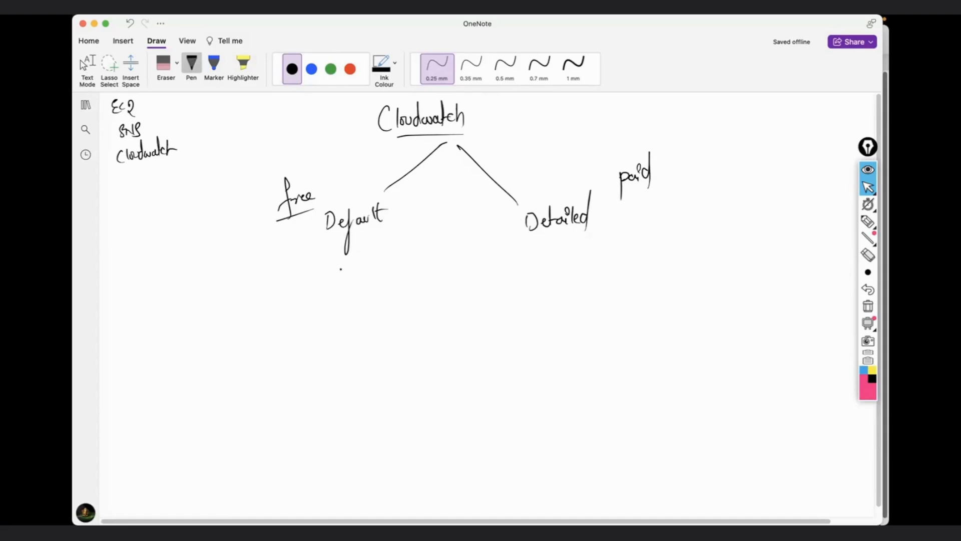
Step: Handwrite "5min" below Default and "1min" below Detailed
{"action": "mouse_move", "coordinate": [341, 283]}
{"action": "left_mouse_down"}
{"action": "mouse_move", "coordinate": [349, 271]}
{"action": "mouse_move", "coordinate": [371, 286]}
{"action": "left_mouse_up"}
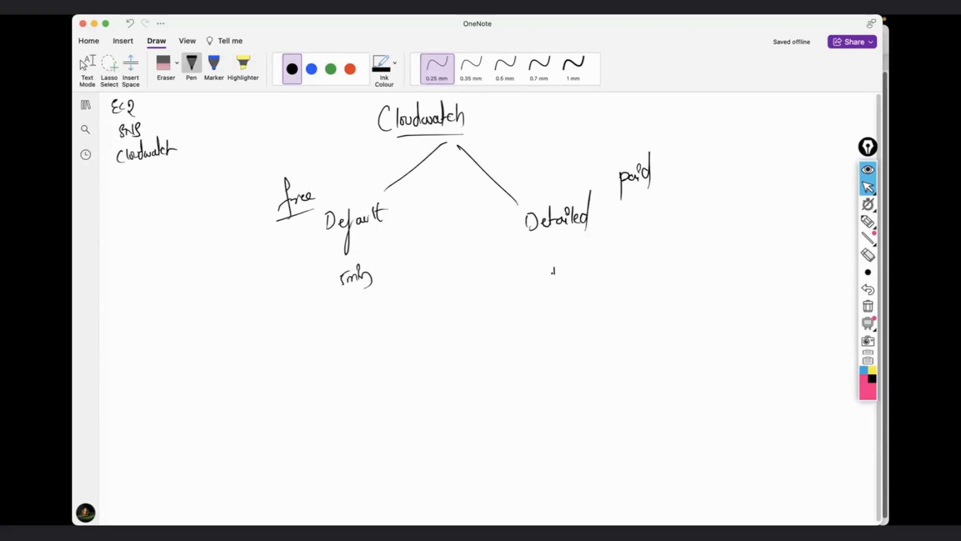
{"action": "left_click_drag", "start_coordinate": [553, 267], "coordinate": [554, 276]}
{"action": "left_click_drag", "start_coordinate": [557, 276], "coordinate": [565, 274]}
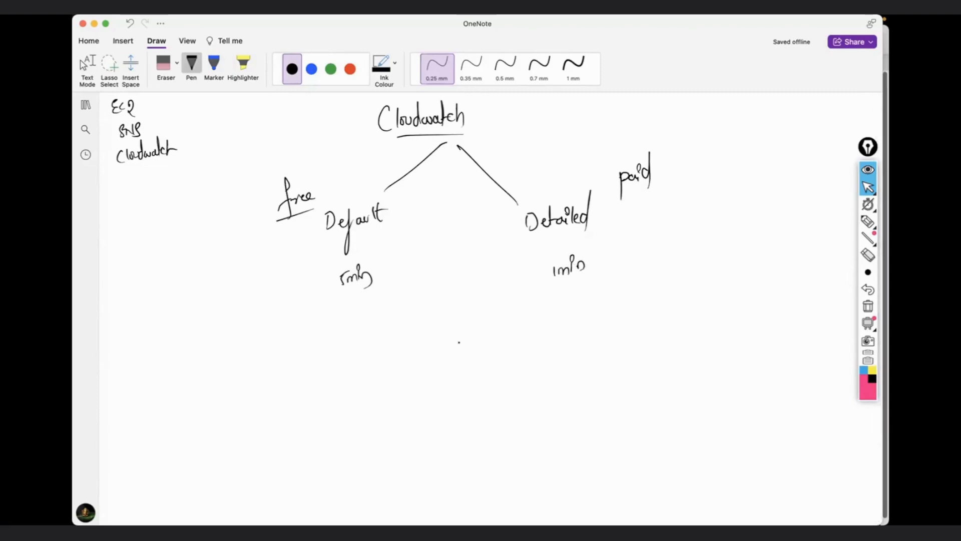
Step: Switch to Safari, show the monitoring data of the WebServer1 EC2 instance and dismiss the CloudWatch agent metrics notice
{"action": "left_click", "coordinate": [338, 500]}
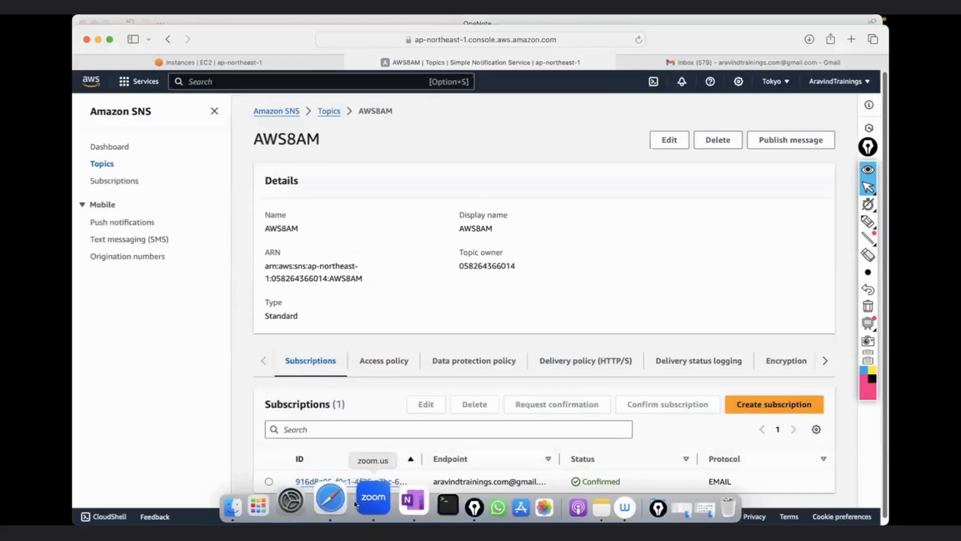
{"action": "left_click", "coordinate": [290, 63]}
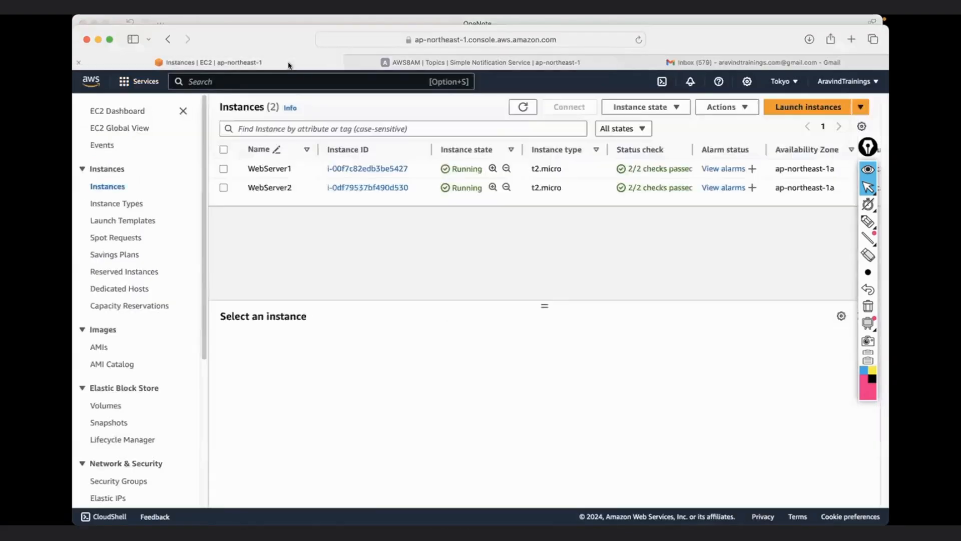
{"action": "left_click", "coordinate": [224, 169]}
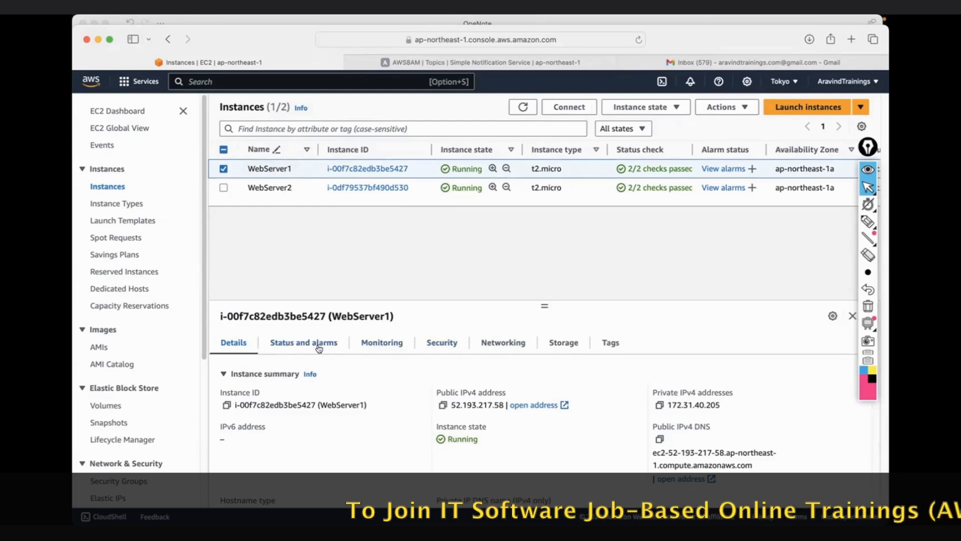
{"action": "left_click", "coordinate": [384, 345]}
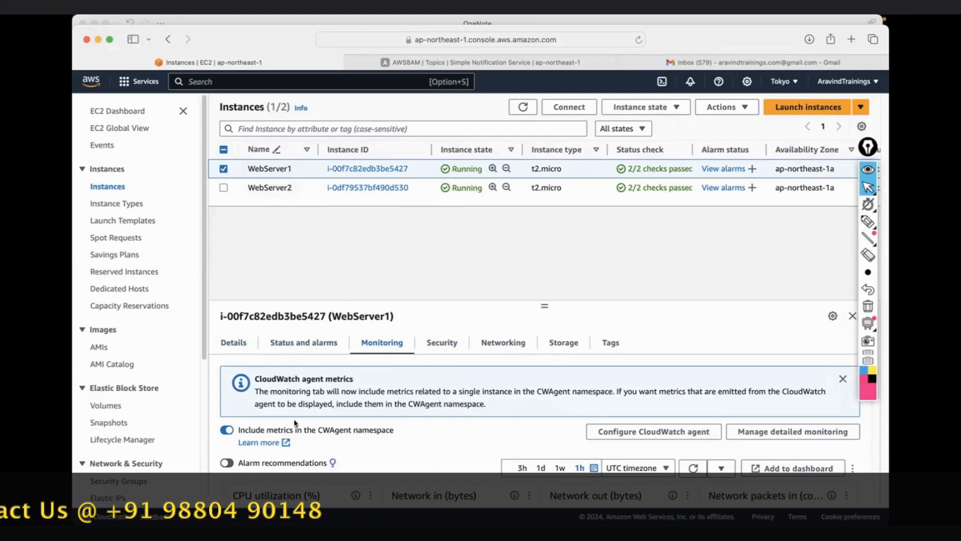
{"action": "left_click", "coordinate": [841, 379]}
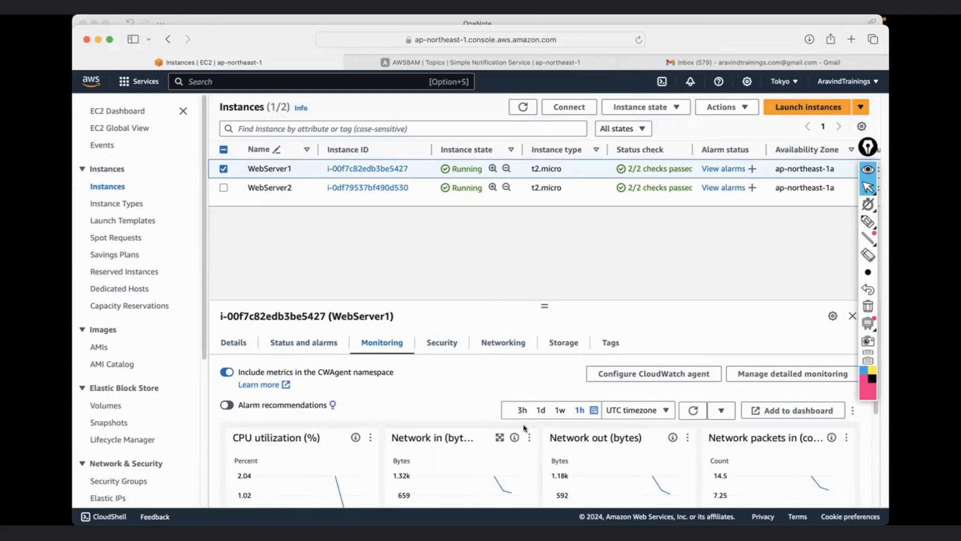
Step: Review WebServer1's metric graphs, covering CPU utilization, network traffic, network packets, CPU credit usage and CPU credit balance
{"action": "scroll", "coordinate": [442, 411], "scroll_direction": "down", "scroll_amount": 1}
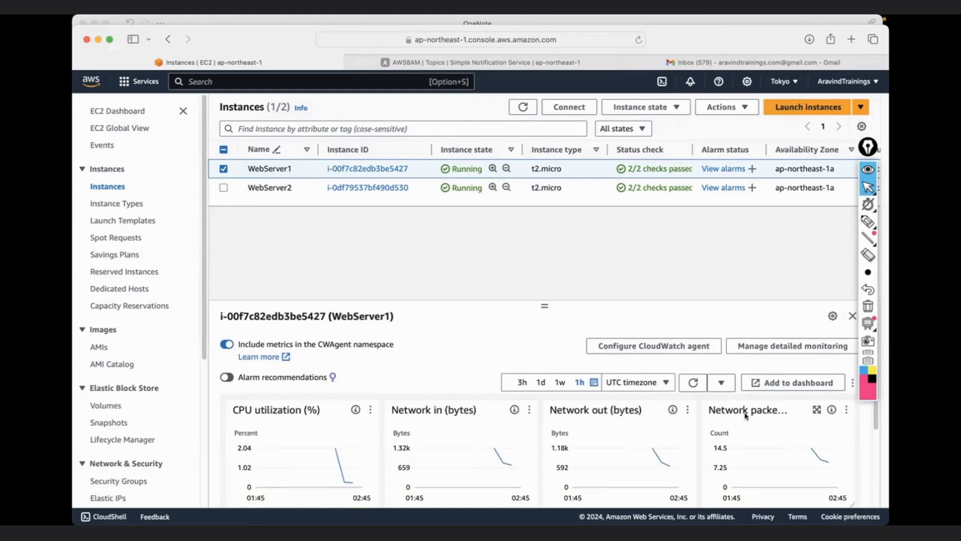
{"action": "scroll", "coordinate": [500, 443], "scroll_direction": "down", "scroll_amount": 4}
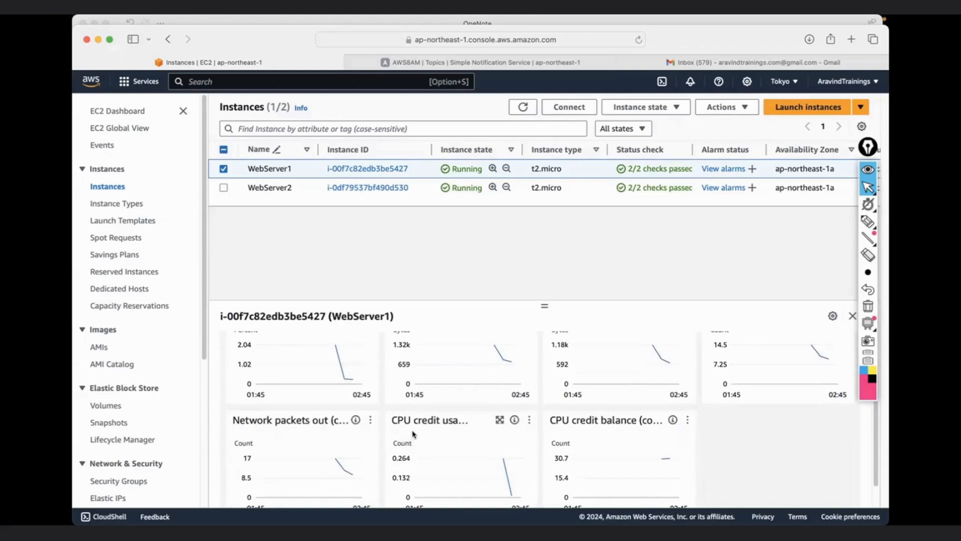
{"action": "scroll", "coordinate": [580, 426], "scroll_direction": "down", "scroll_amount": 1}
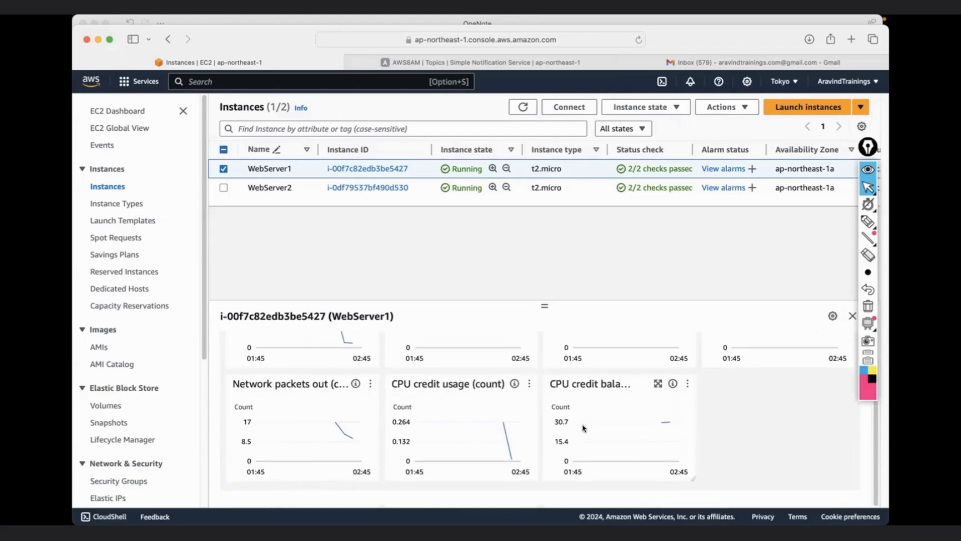
{"action": "scroll", "coordinate": [583, 428], "scroll_direction": "up", "scroll_amount": 6}
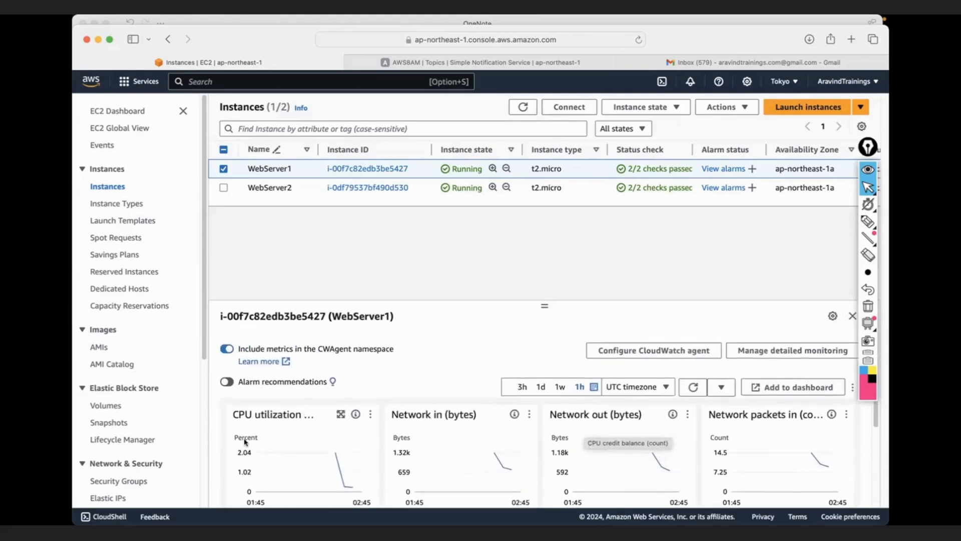
{"action": "scroll", "coordinate": [240, 441], "scroll_direction": "down", "scroll_amount": 1}
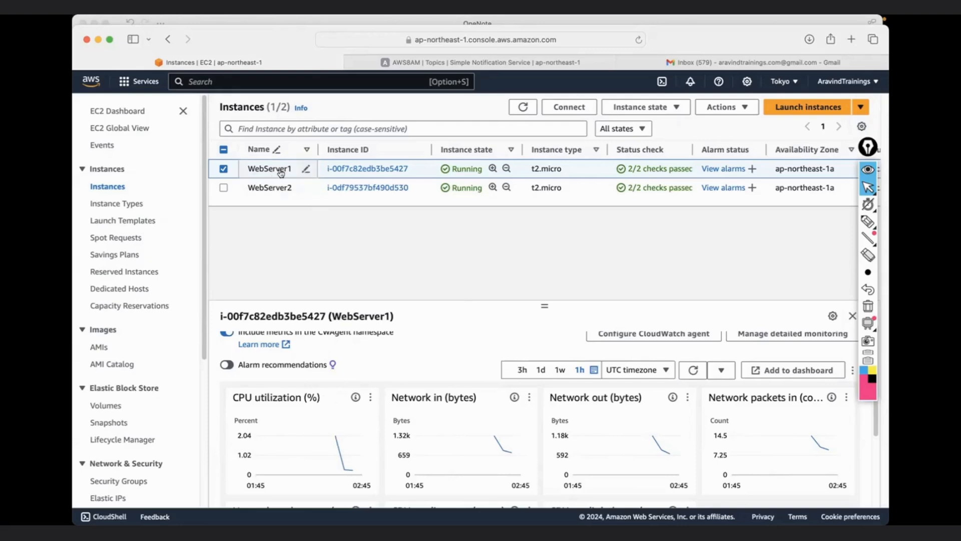
Step: Enlarge WebServer1's CPU utilization graph and inspect its data points at 02:40, 02:35 and 02:30
{"action": "left_click", "coordinate": [368, 397]}
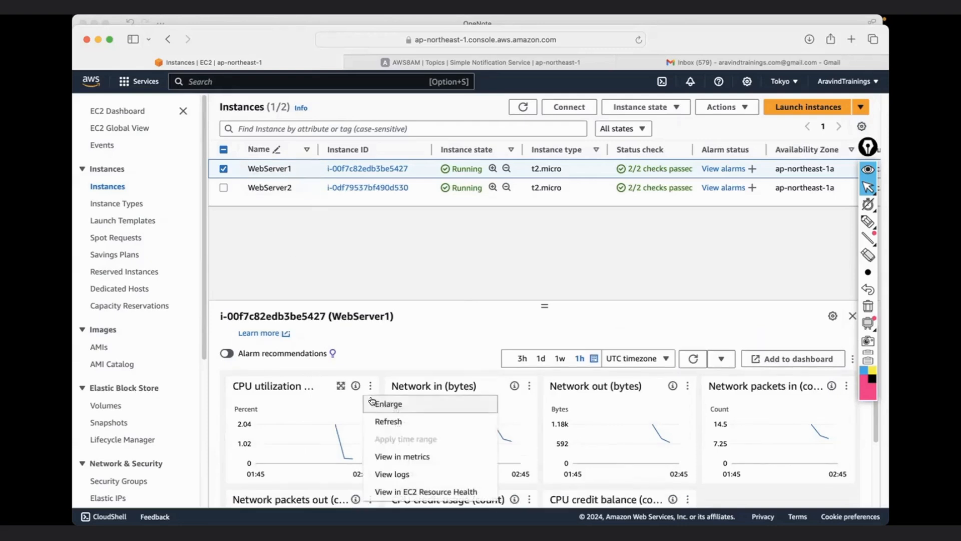
{"action": "left_click", "coordinate": [381, 403]}
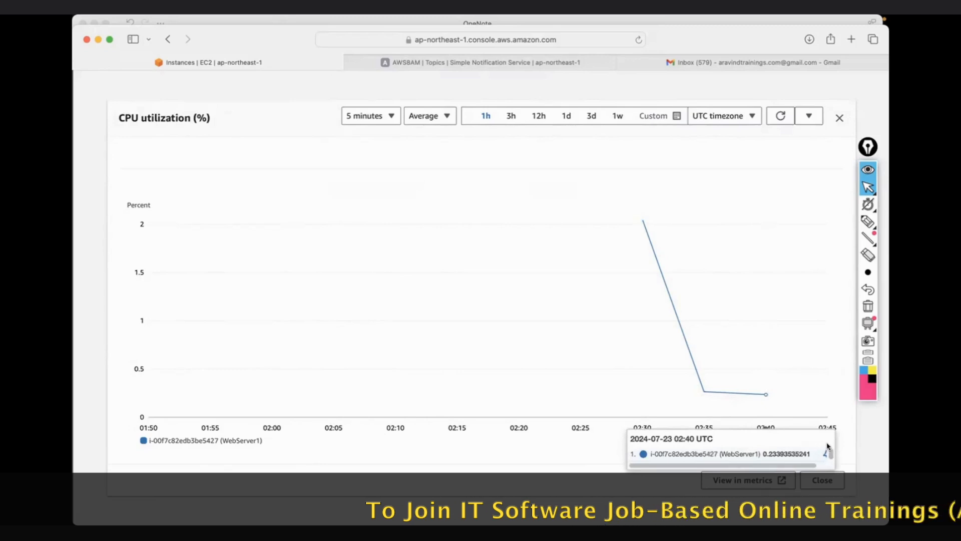
{"action": "mouse_move", "coordinate": [767, 397]}
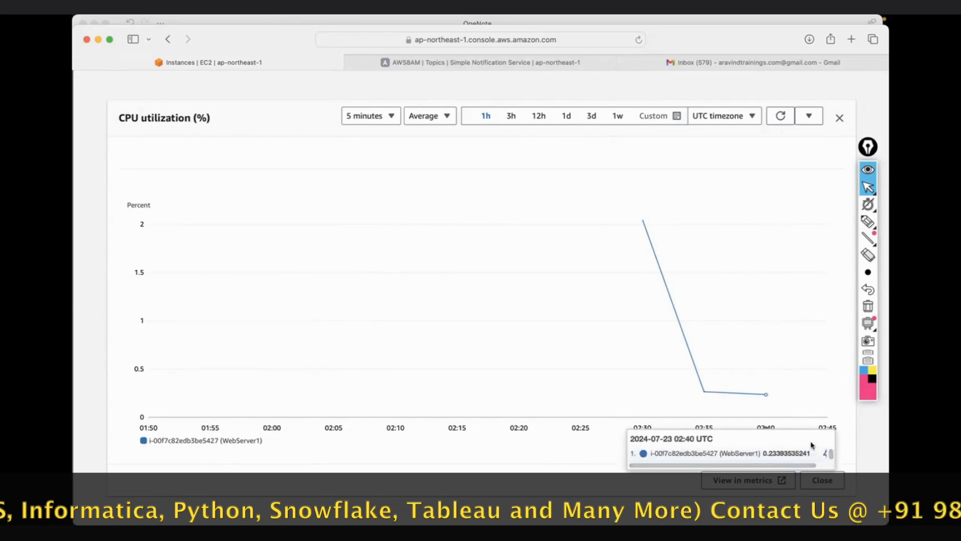
{"action": "left_click_drag", "start_coordinate": [814, 466], "coordinate": [831, 466]}
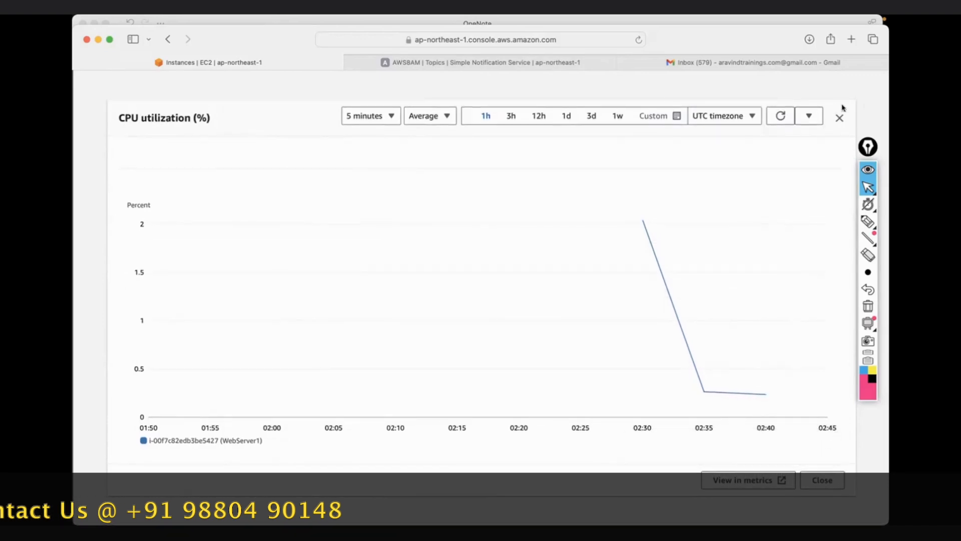
{"action": "mouse_move", "coordinate": [704, 401]}
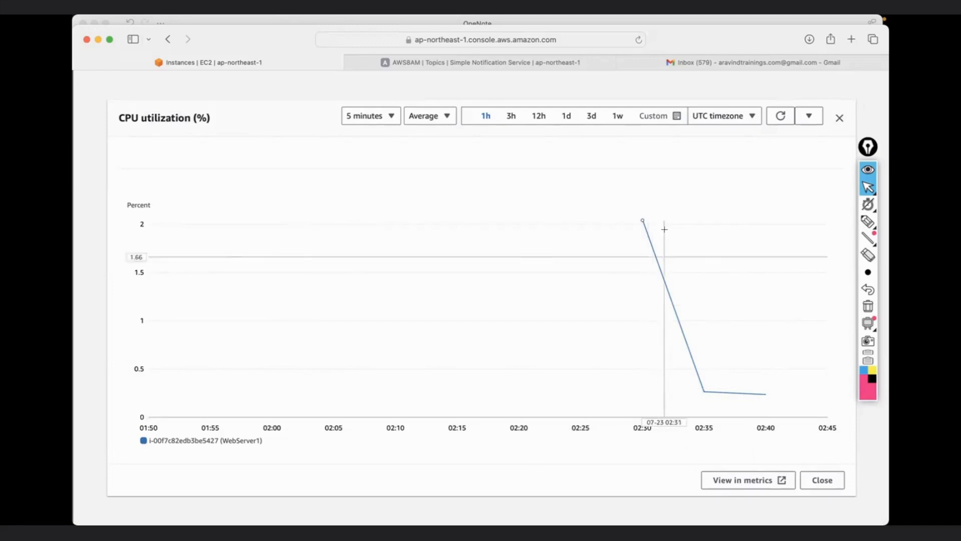
{"action": "mouse_move", "coordinate": [642, 220]}
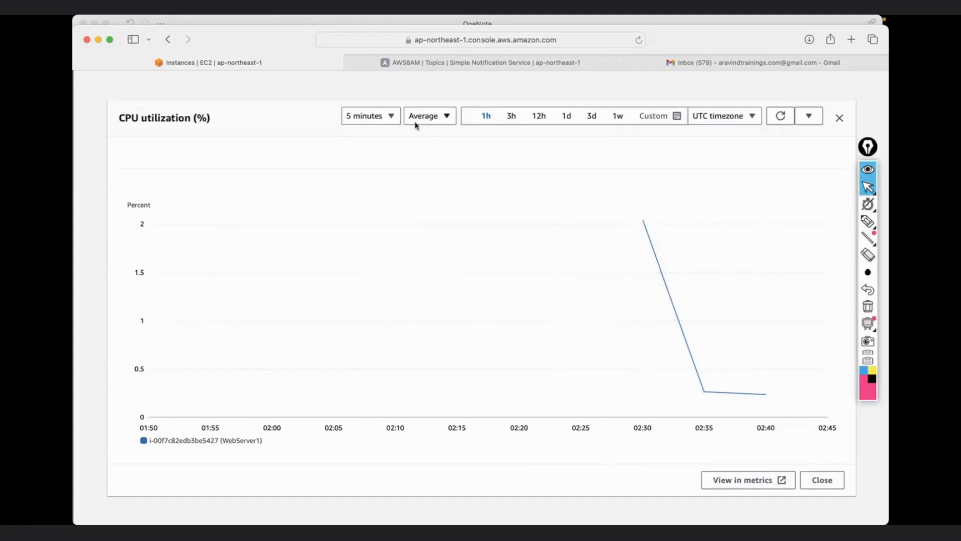
Step: View the CPU utilization graph with a 1-minute period, and return it to 5 minutes with a 3-hour time range
{"action": "left_click", "coordinate": [390, 116]}
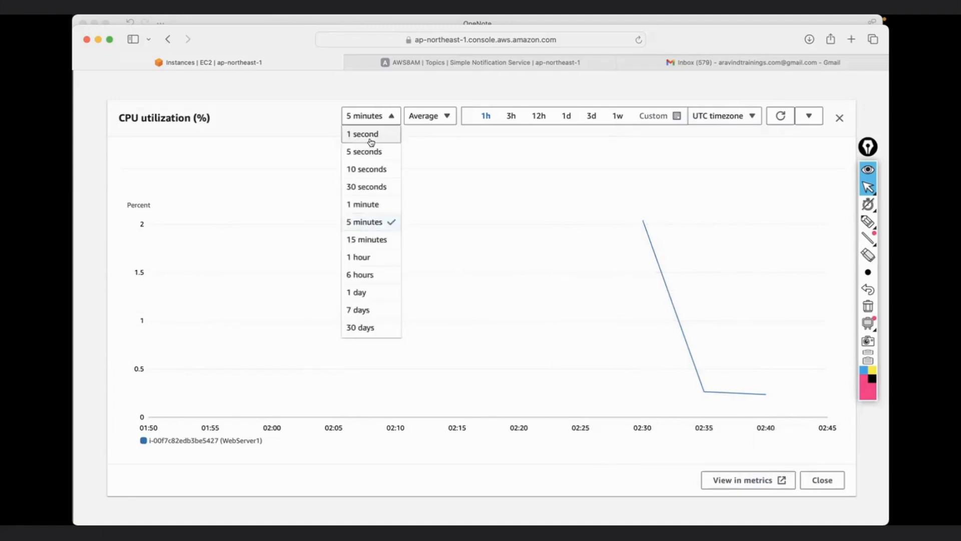
{"action": "left_click", "coordinate": [368, 202]}
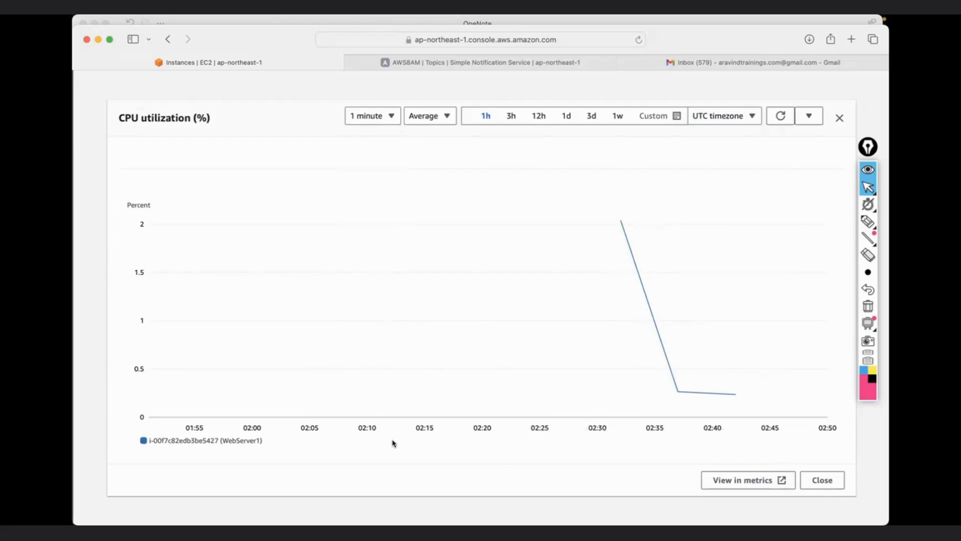
{"action": "left_click", "coordinate": [371, 115]}
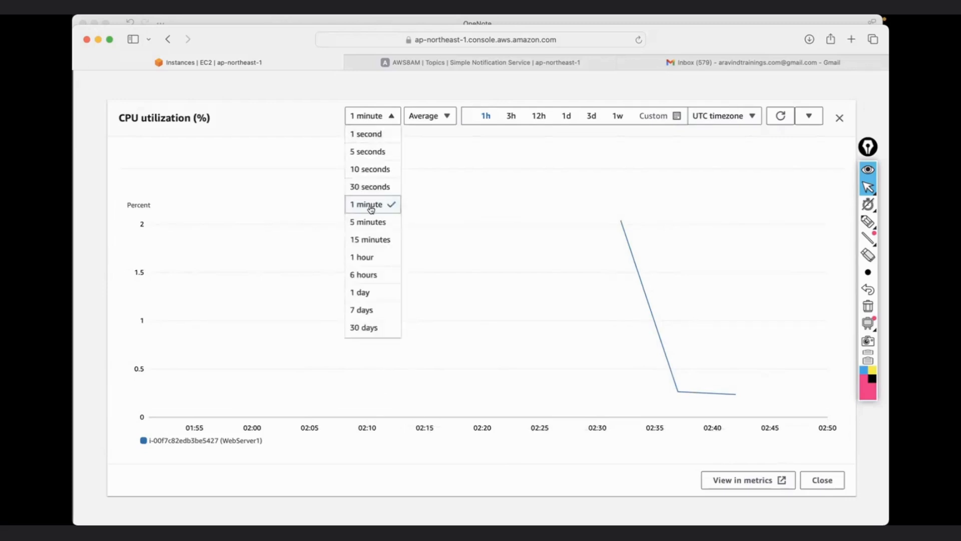
{"action": "left_click", "coordinate": [366, 223]}
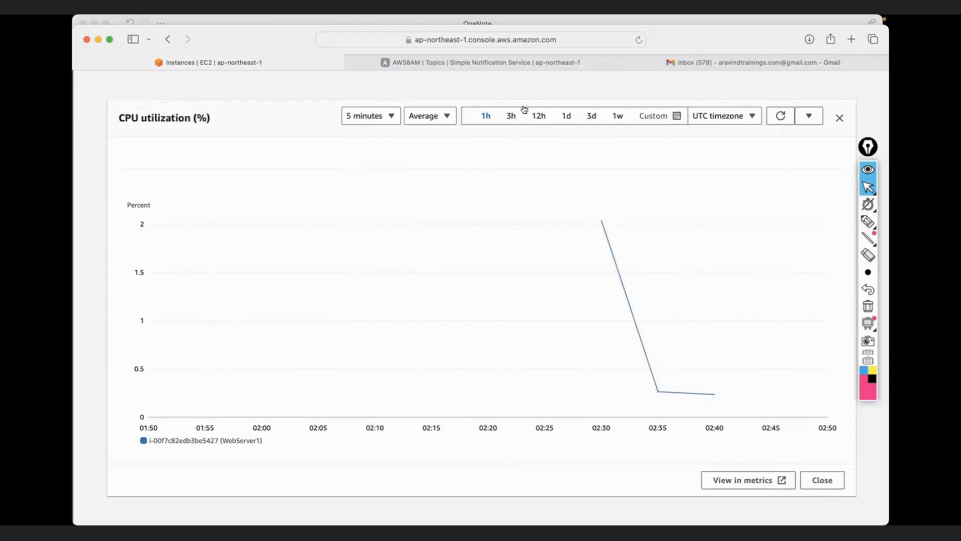
{"action": "left_click", "coordinate": [511, 118]}
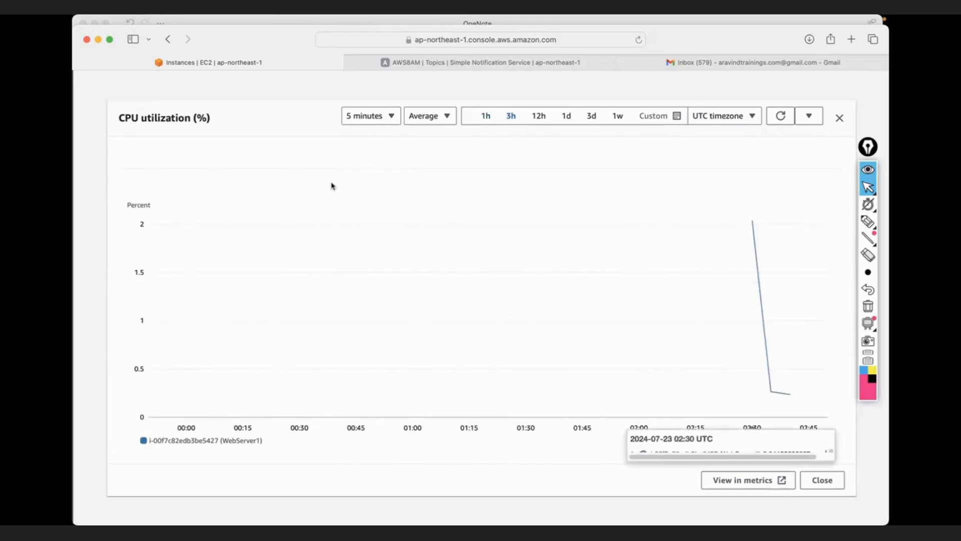
Step: View WebServer1's CPU utilization graph over 1 day, 1 week and 1 hour
{"action": "mouse_move", "coordinate": [736, 404]}
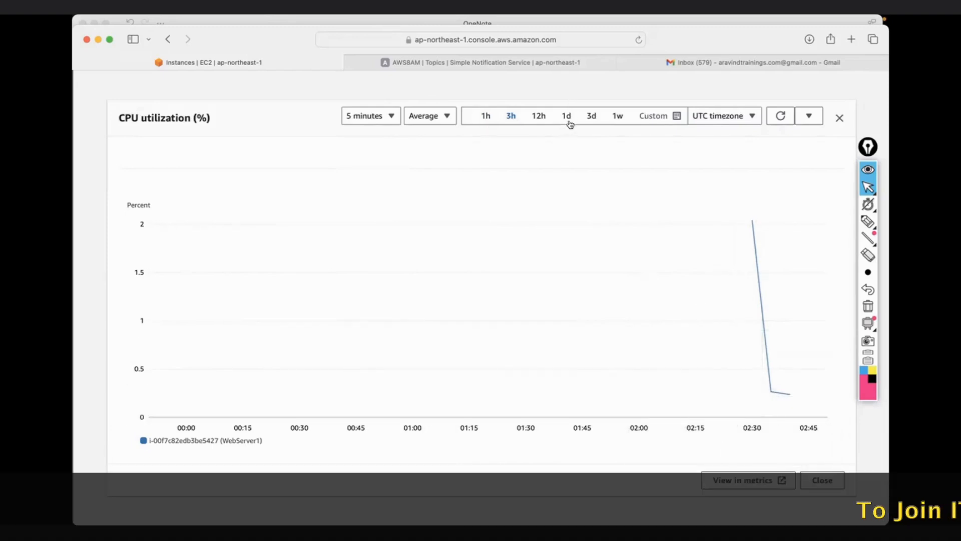
{"action": "left_click", "coordinate": [565, 117]}
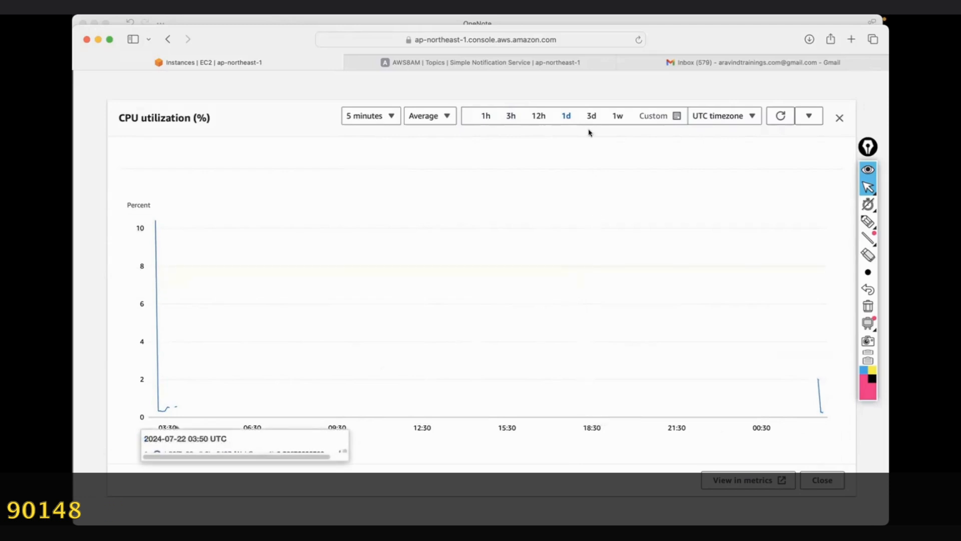
{"action": "left_click", "coordinate": [617, 118]}
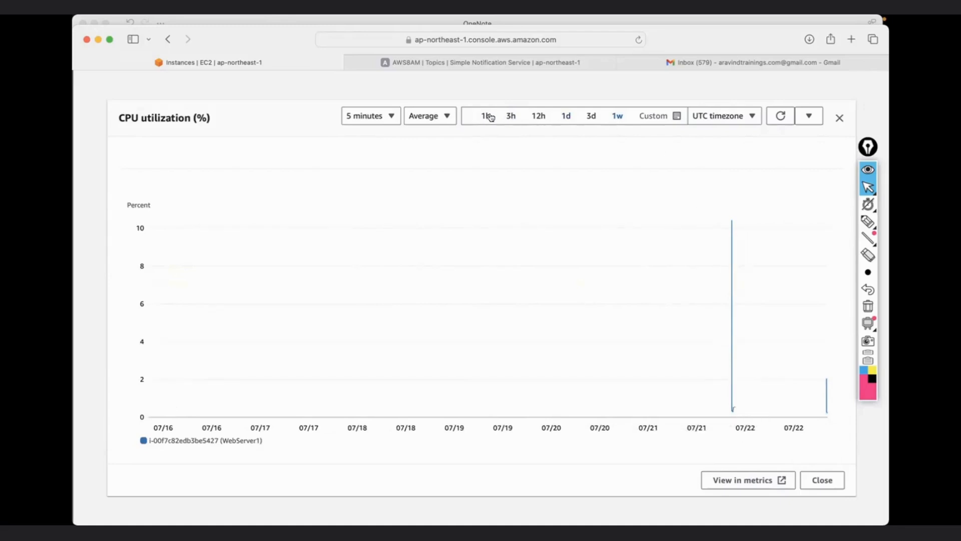
{"action": "left_click", "coordinate": [485, 118]}
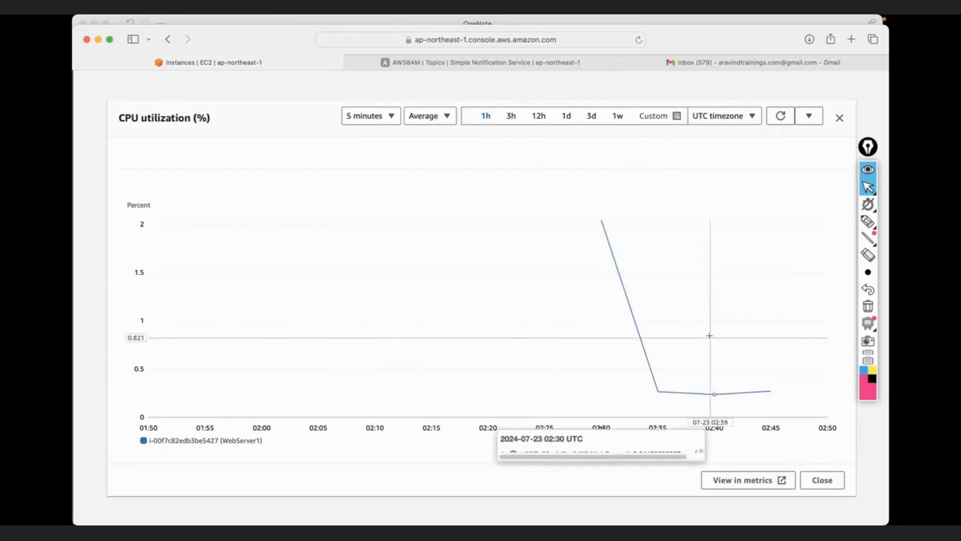
Step: Examine the absolute and relative options for a custom time range, and cancel without applying one
{"action": "left_click", "coordinate": [674, 116]}
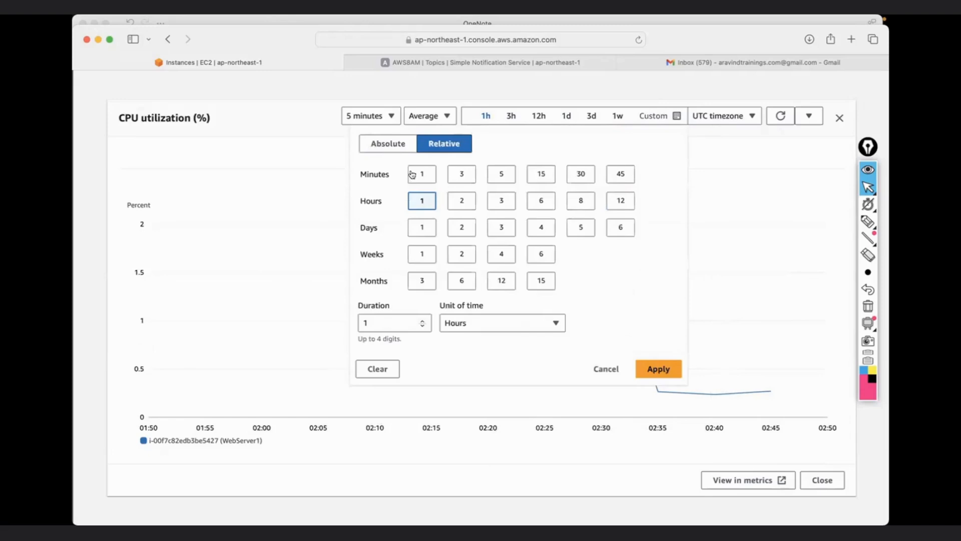
{"action": "left_click", "coordinate": [403, 146]}
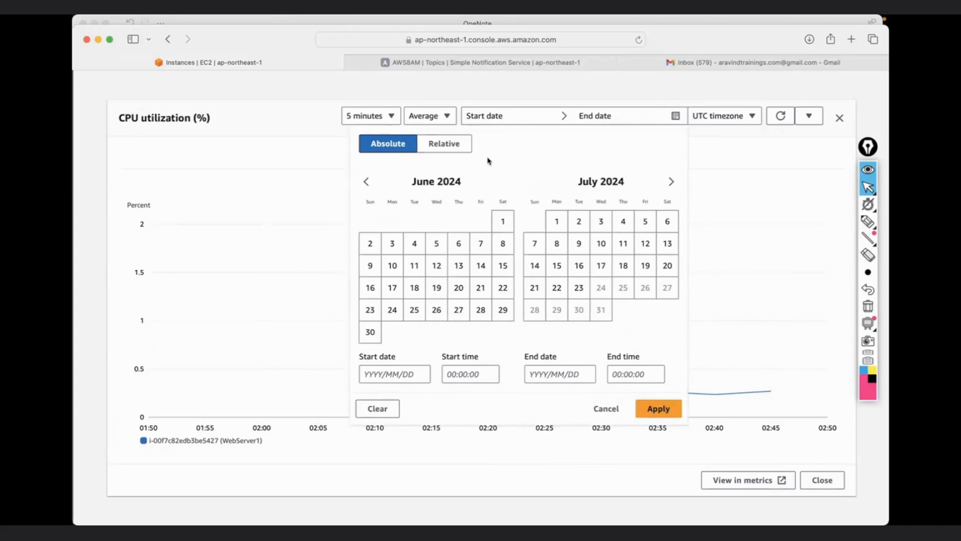
{"action": "left_click", "coordinate": [443, 144]}
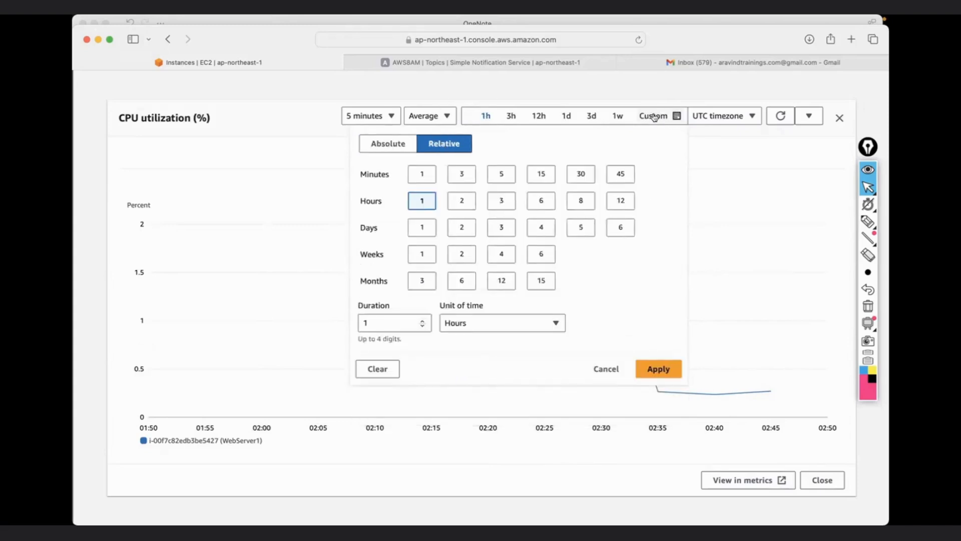
{"action": "left_click", "coordinate": [606, 369]}
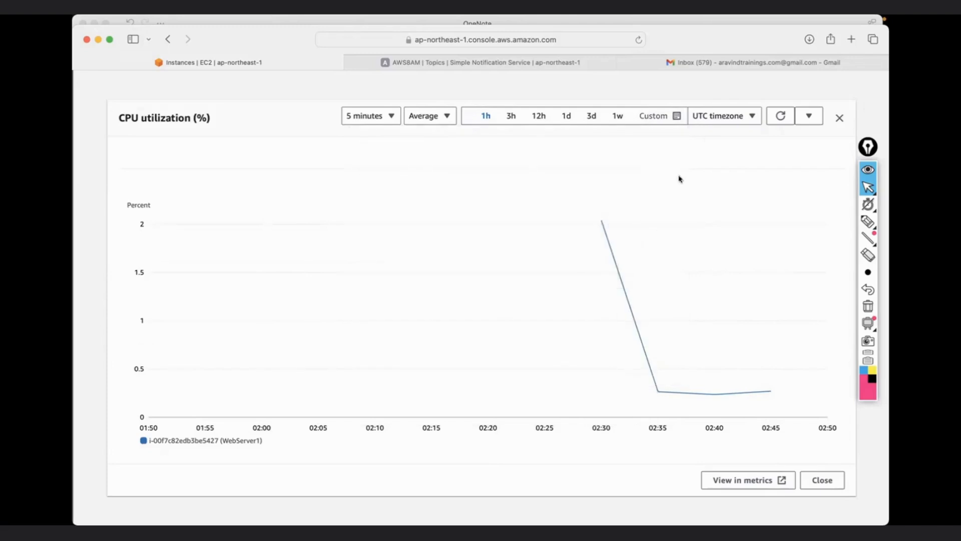
Step: Show the CPU utilization graph in the local timezone, inspect the 08:15 data point, and close the enlarged graph
{"action": "left_click", "coordinate": [749, 117]}
{"action": "left_click", "coordinate": [720, 134]}
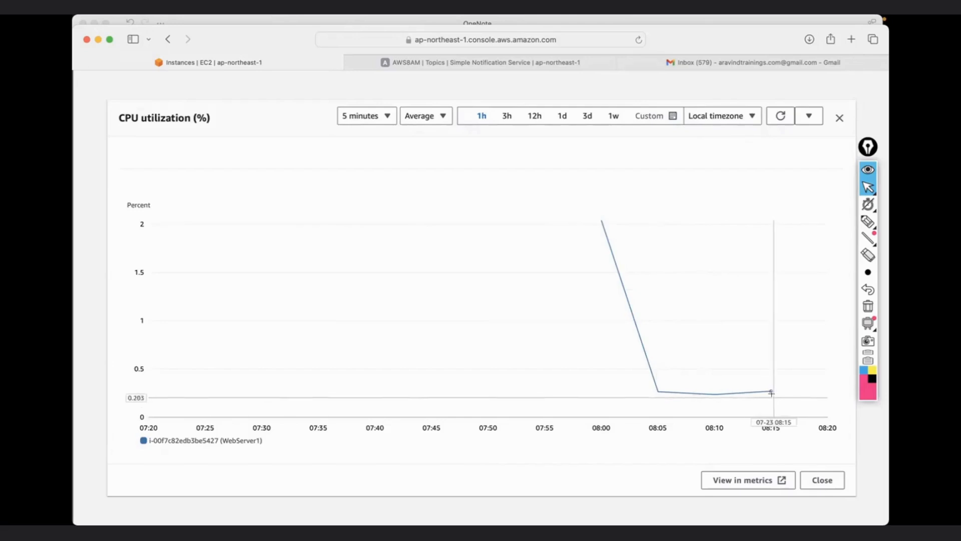
{"action": "mouse_move", "coordinate": [769, 390]}
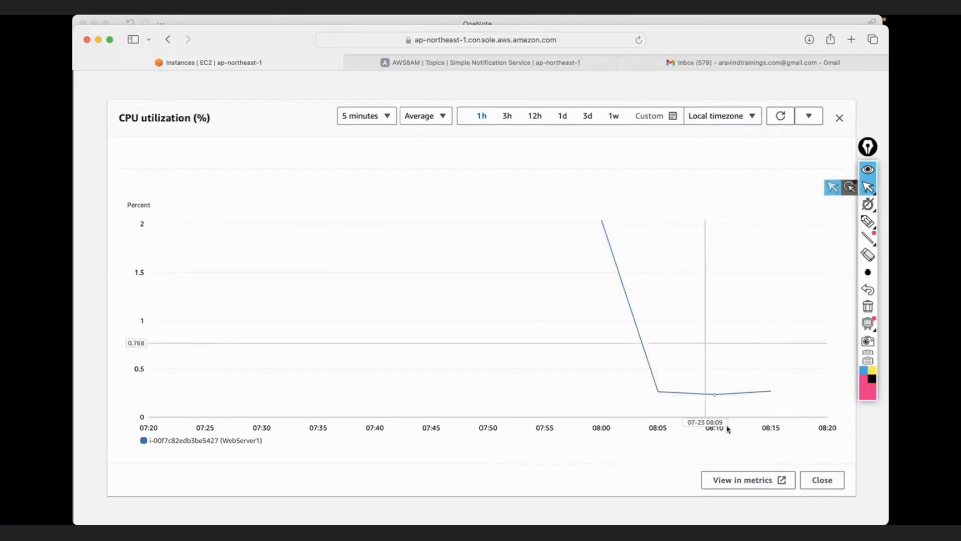
{"action": "left_click", "coordinate": [822, 480]}
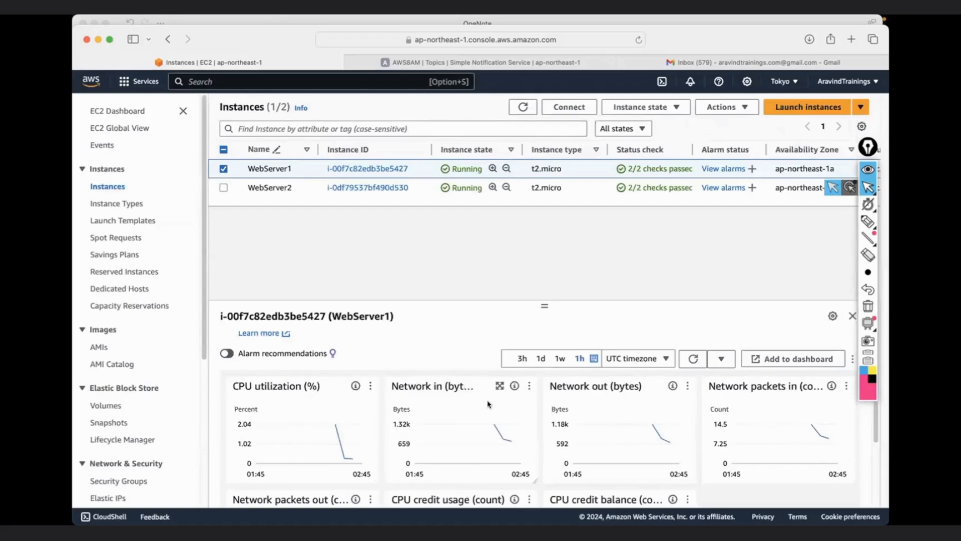
Step: Review WebServer1's metric graphs, and examine the detailed monitoring setting without saving any change
{"action": "scroll", "coordinate": [544, 384], "scroll_direction": "down", "scroll_amount": 5}
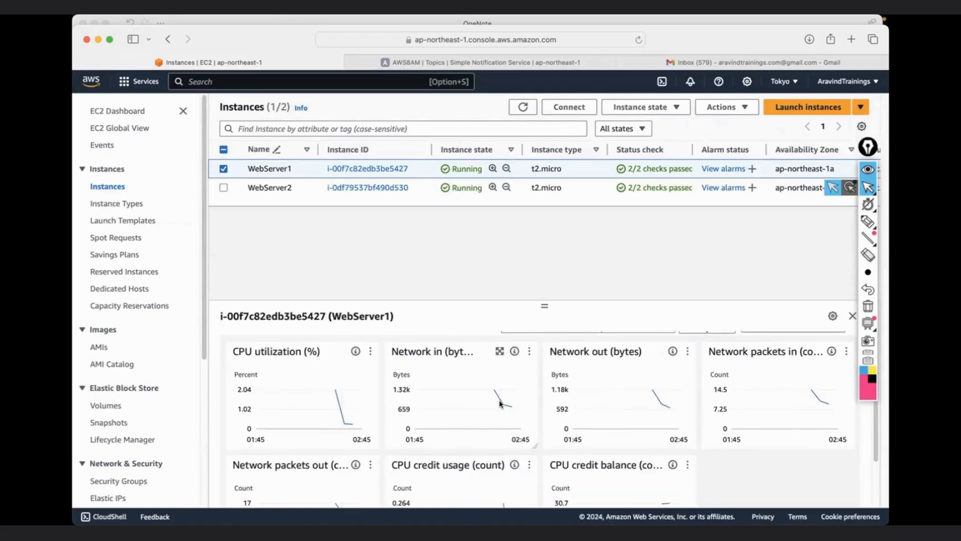
{"action": "scroll", "coordinate": [539, 385], "scroll_direction": "up", "scroll_amount": 2}
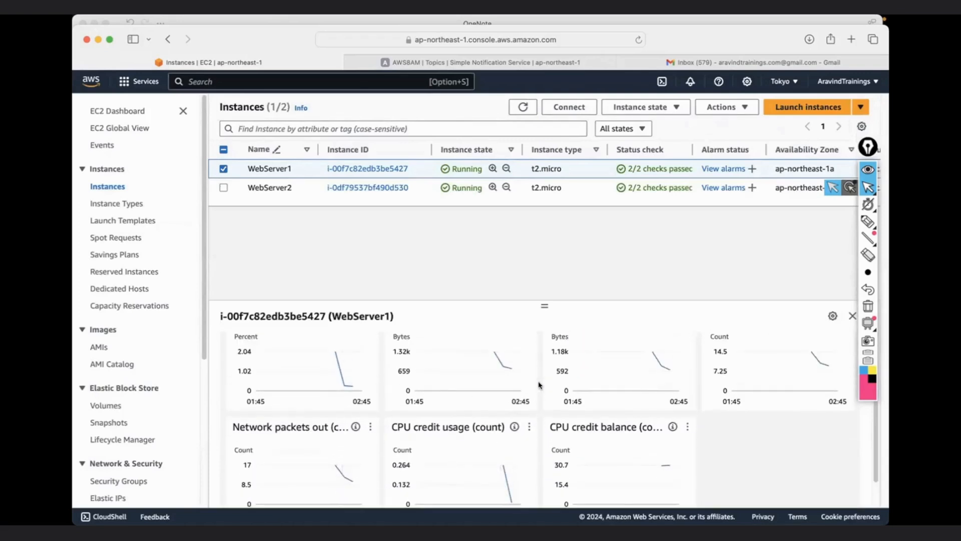
{"action": "scroll", "coordinate": [539, 385], "scroll_direction": "down", "scroll_amount": 2}
{"action": "scroll", "coordinate": [539, 385], "scroll_direction": "up", "scroll_amount": 5}
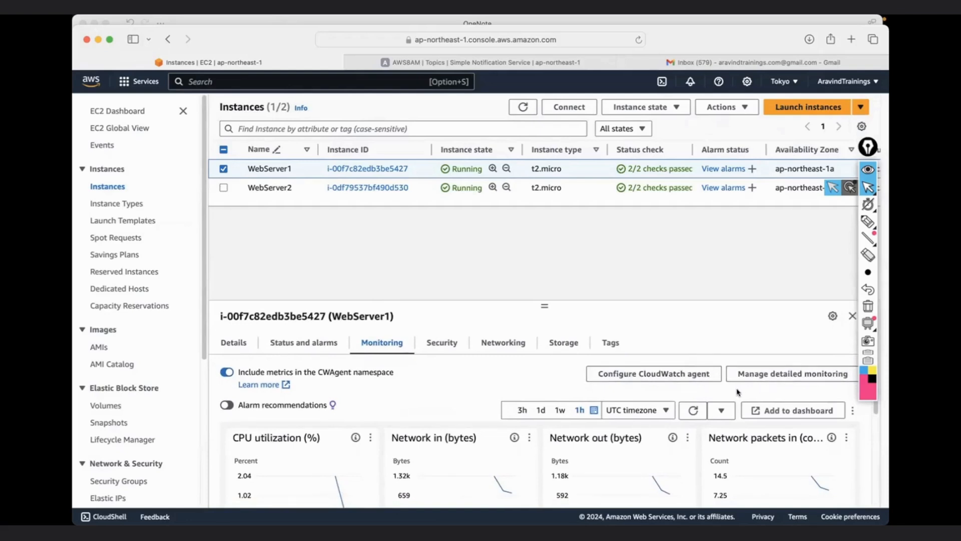
{"action": "left_click", "coordinate": [781, 375]}
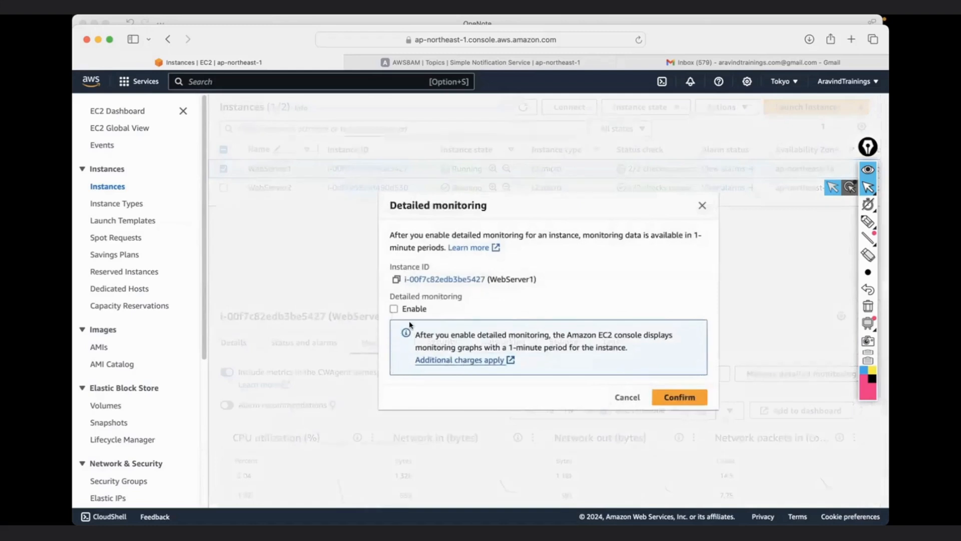
{"action": "left_click", "coordinate": [394, 309]}
{"action": "left_click", "coordinate": [393, 309]}
{"action": "left_click", "coordinate": [626, 397]}
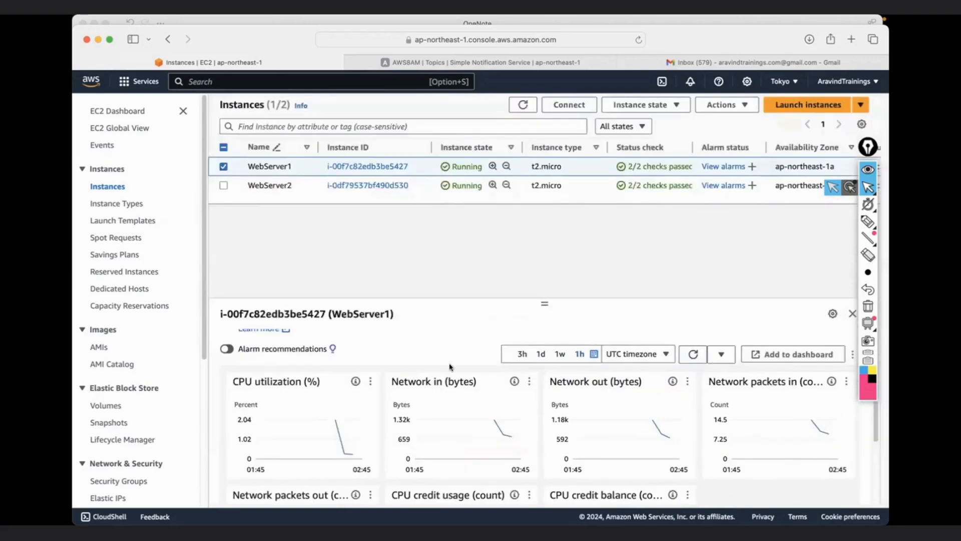
Step: Search the AWS services for "cloudwatch", open CloudWatch in a new browser tab and show its Dashboards page
{"action": "scroll", "coordinate": [438, 357], "scroll_direction": "up", "scroll_amount": 2}
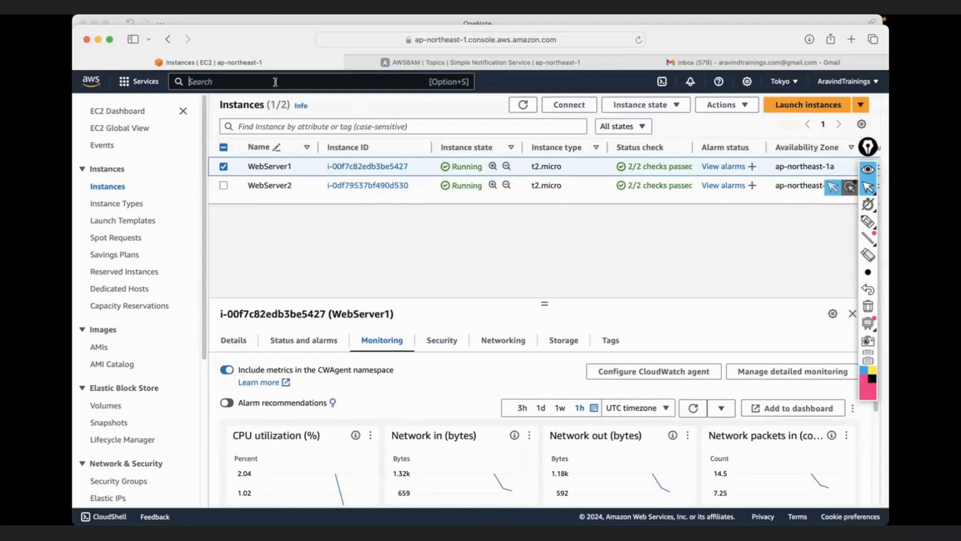
{"action": "type", "text": "clo"}
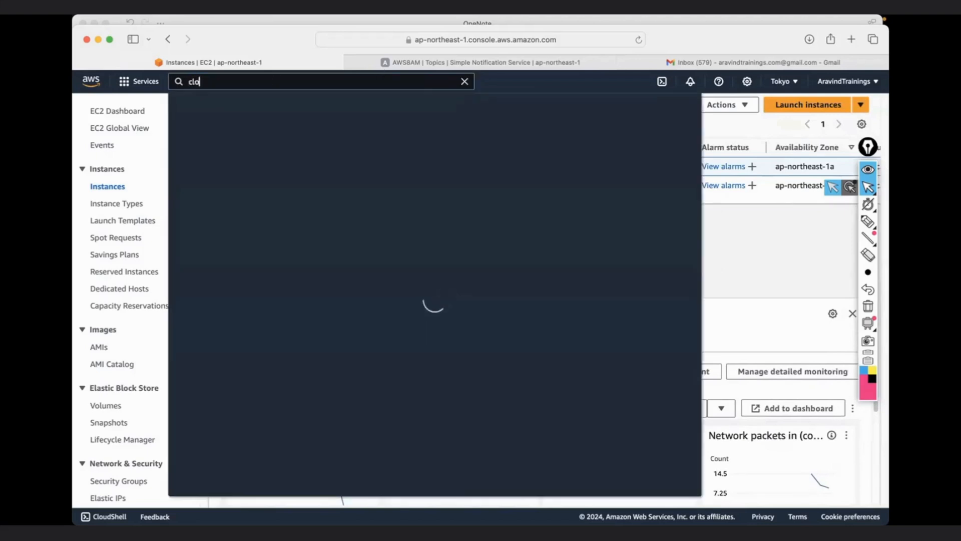
{"action": "type", "text": "udwatch"}
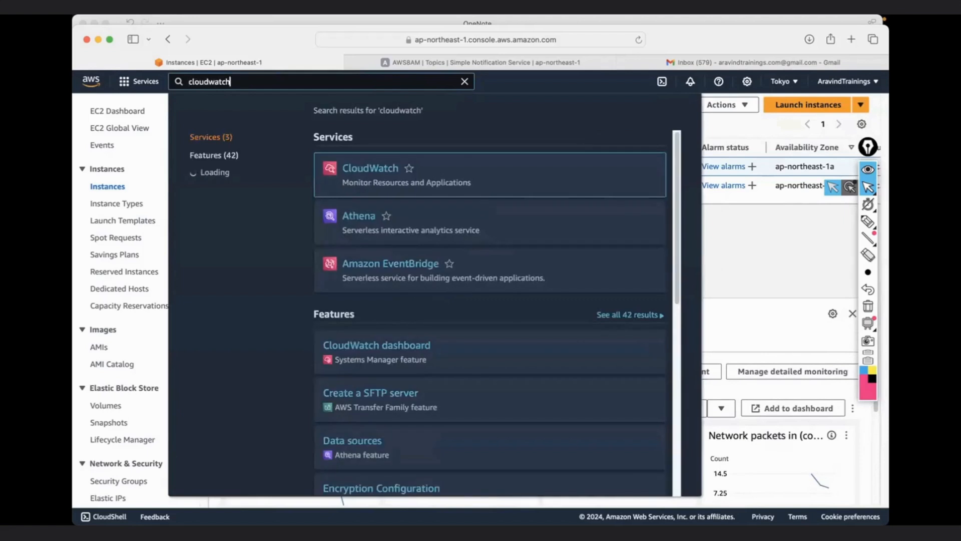
{"action": "mouse_move", "coordinate": [351, 184]}
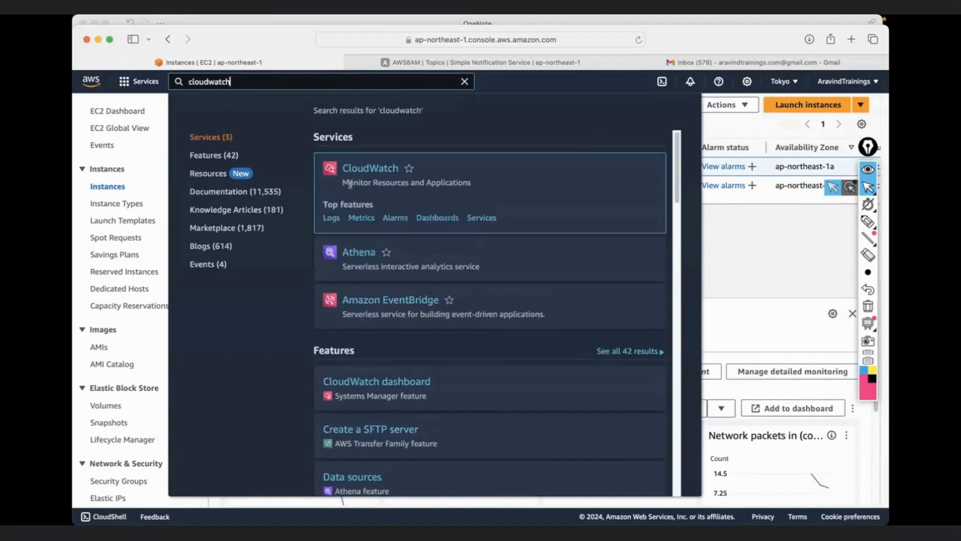
{"action": "left_click_drag", "start_coordinate": [343, 182], "coordinate": [470, 180]}
{"action": "left_click", "coordinate": [484, 185]}
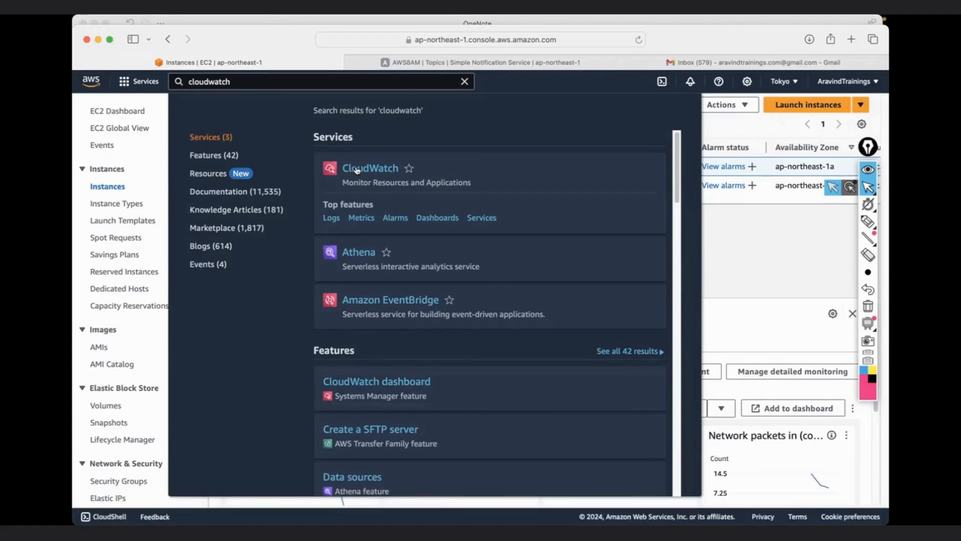
{"action": "right_click", "coordinate": [357, 170]}
{"action": "left_click", "coordinate": [375, 177]}
{"action": "left_click", "coordinate": [464, 81]}
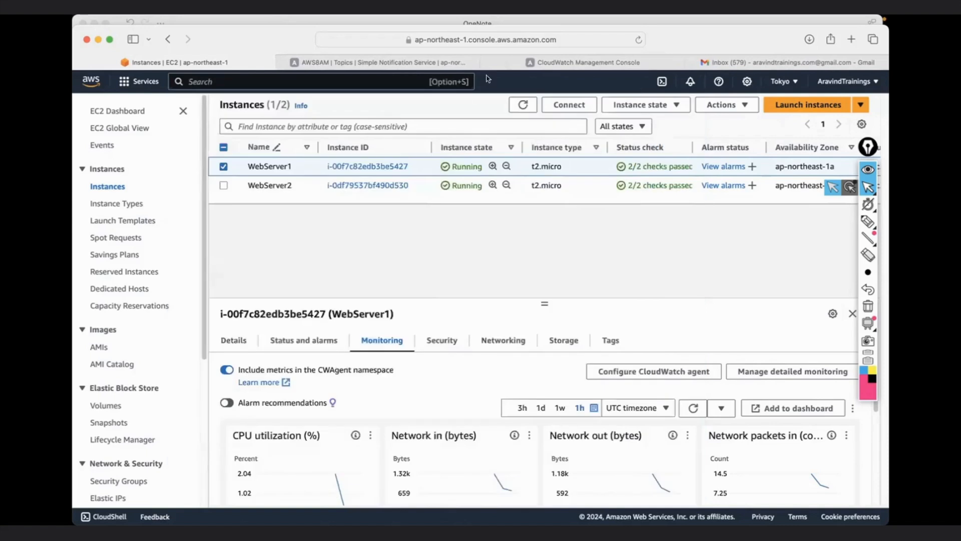
{"action": "left_click", "coordinate": [557, 66]}
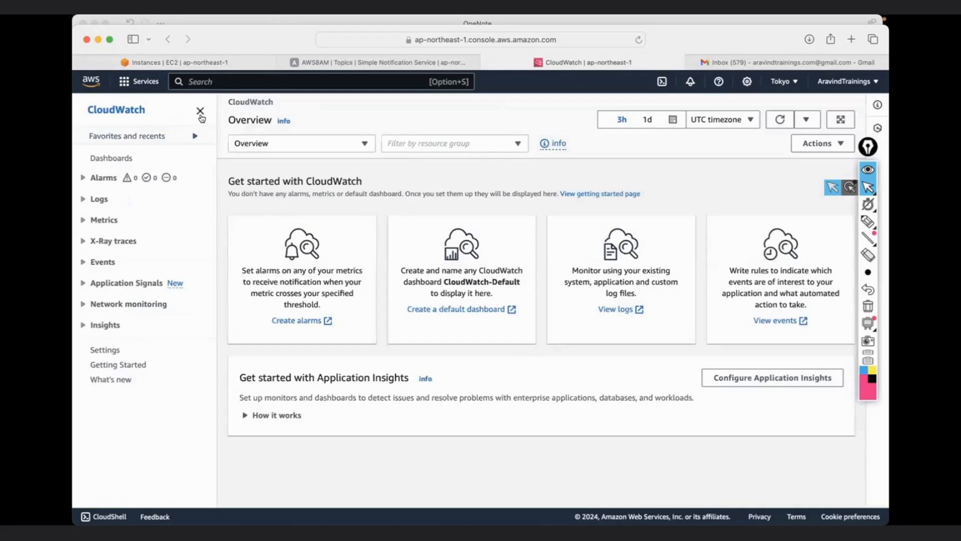
{"action": "left_click", "coordinate": [112, 158]}
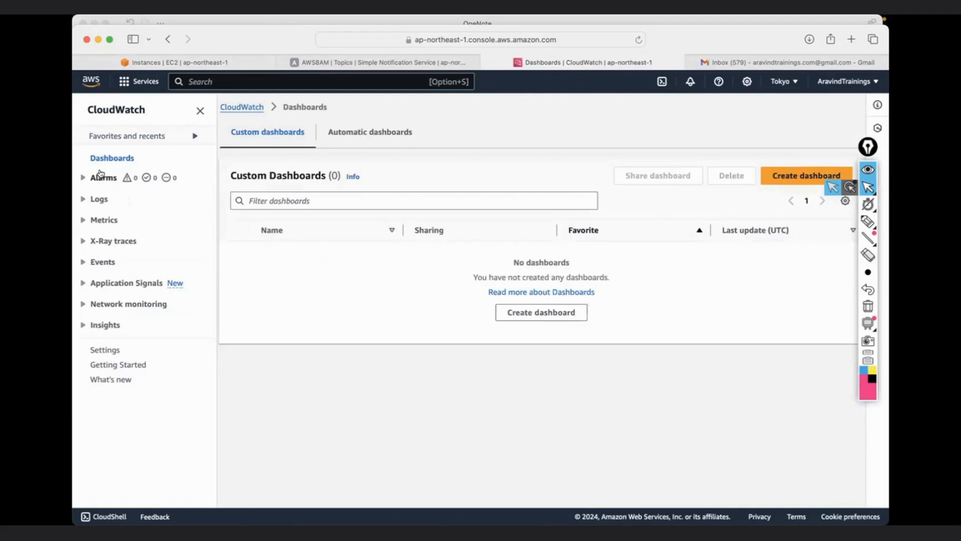
Step: Draw a freehand pen mark near the Custom Dashboards heading, clear it and return to the pointer
{"action": "left_click", "coordinate": [868, 221]}
{"action": "mouse_move", "coordinate": [320, 183]}
{"action": "left_mouse_down"}
{"action": "mouse_move", "coordinate": [360, 183]}
{"action": "mouse_move", "coordinate": [348, 196]}
{"action": "left_mouse_up"}
{"action": "left_click", "coordinate": [868, 309]}
{"action": "left_click", "coordinate": [868, 188]}
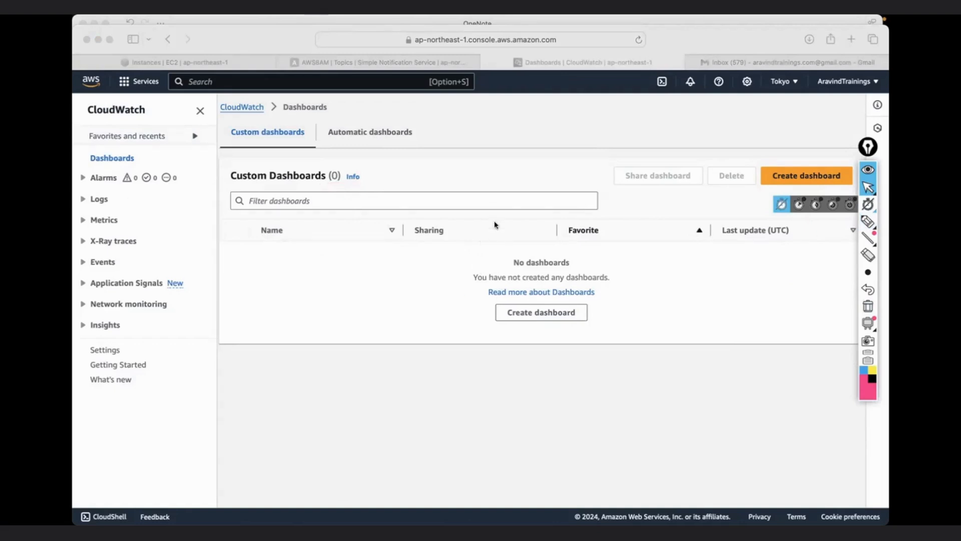
Step: Handwrite "10.05", "CPU" and "2.04" in a pink row below the dashboards list
{"action": "left_click", "coordinate": [867, 222]}
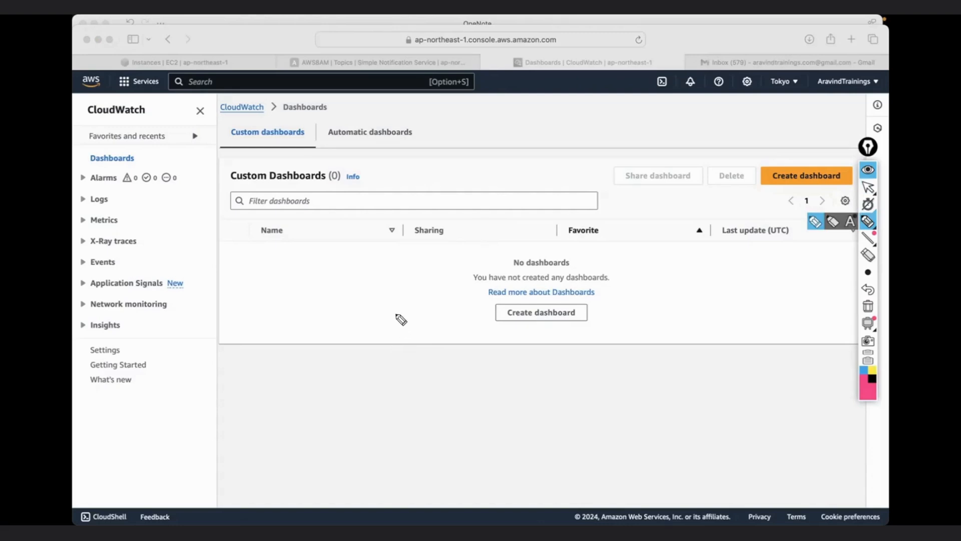
{"action": "mouse_move", "coordinate": [530, 372]}
{"action": "left_mouse_down"}
{"action": "mouse_move", "coordinate": [543, 386]}
{"action": "mouse_move", "coordinate": [558, 378]}
{"action": "left_mouse_up"}
{"action": "mouse_move", "coordinate": [619, 362]}
{"action": "left_mouse_down"}
{"action": "mouse_move", "coordinate": [660, 367]}
{"action": "mouse_move", "coordinate": [657, 393]}
{"action": "left_mouse_up"}
{"action": "mouse_move", "coordinate": [387, 373]}
{"action": "left_mouse_down"}
{"action": "mouse_move", "coordinate": [386, 396]}
{"action": "mouse_move", "coordinate": [456, 363]}
{"action": "left_mouse_up"}
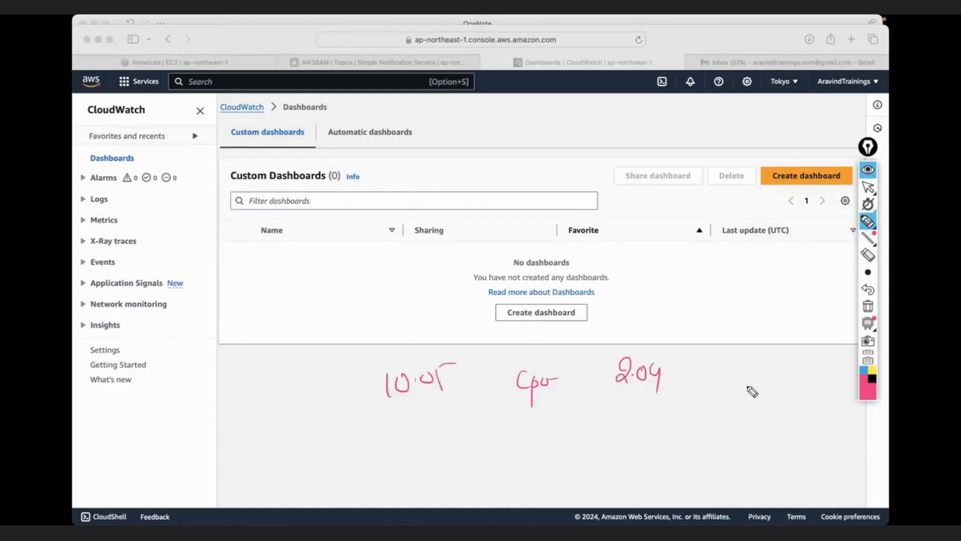
Step: Handwrite the example CPU values 95%, 99% and 100% beside the 2.04 note
{"action": "left_click_drag", "start_coordinate": [697, 380], "coordinate": [702, 376]}
{"action": "left_click_drag", "start_coordinate": [757, 358], "coordinate": [756, 383]}
{"action": "left_click_drag", "start_coordinate": [769, 360], "coordinate": [767, 381]}
{"action": "left_click_drag", "start_coordinate": [792, 346], "coordinate": [781, 360]}
{"action": "left_click_drag", "start_coordinate": [780, 372], "coordinate": [786, 371]}
{"action": "left_click_drag", "start_coordinate": [727, 424], "coordinate": [739, 441]}
{"action": "left_click_drag", "start_coordinate": [765, 408], "coordinate": [749, 443]}
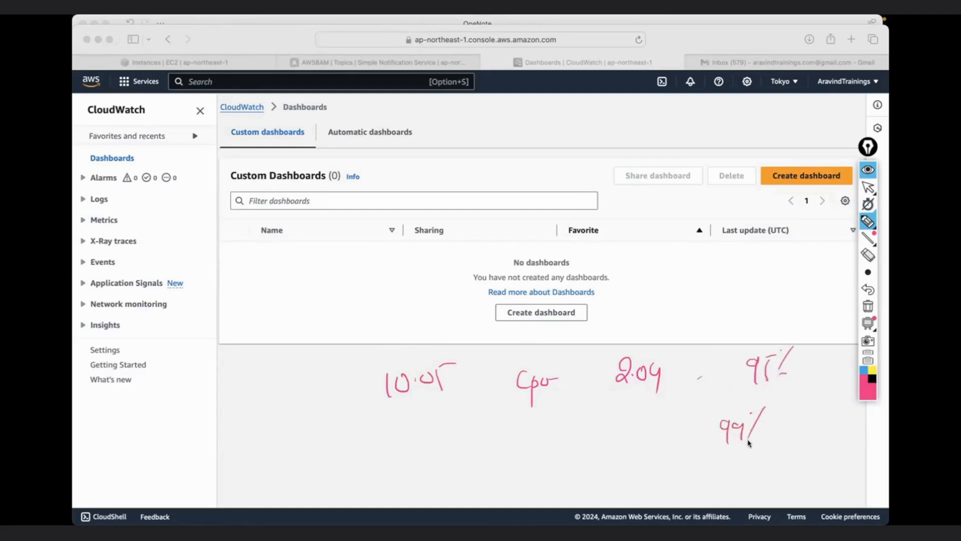
{"action": "left_click_drag", "start_coordinate": [807, 424], "coordinate": [812, 426]}
{"action": "left_click_drag", "start_coordinate": [820, 421], "coordinate": [830, 429]}
Step: Underline 2.04 and circle 95% in the handwritten notes, and clear all annotations
{"action": "left_click_drag", "start_coordinate": [607, 400], "coordinate": [661, 393]}
{"action": "left_click_drag", "start_coordinate": [765, 339], "coordinate": [789, 346]}
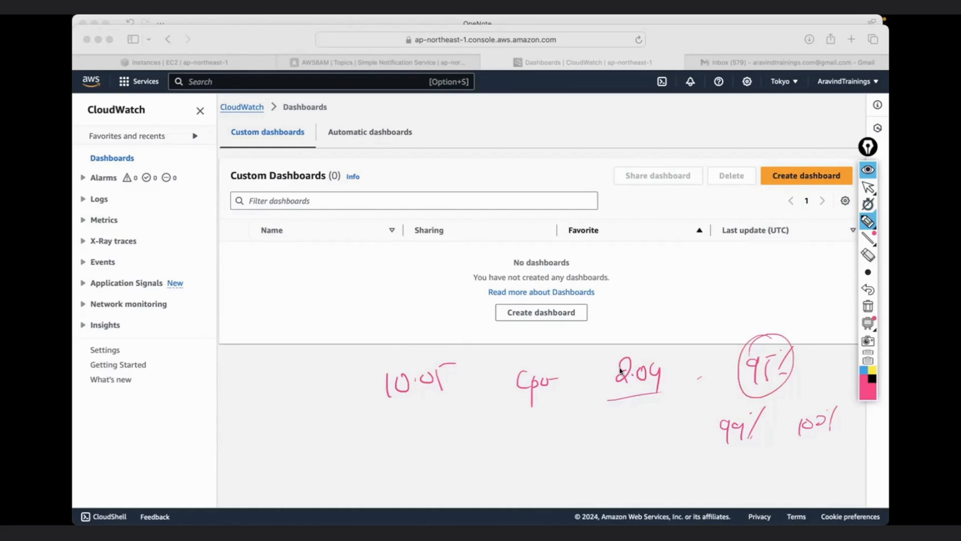
{"action": "left_click", "coordinate": [864, 309]}
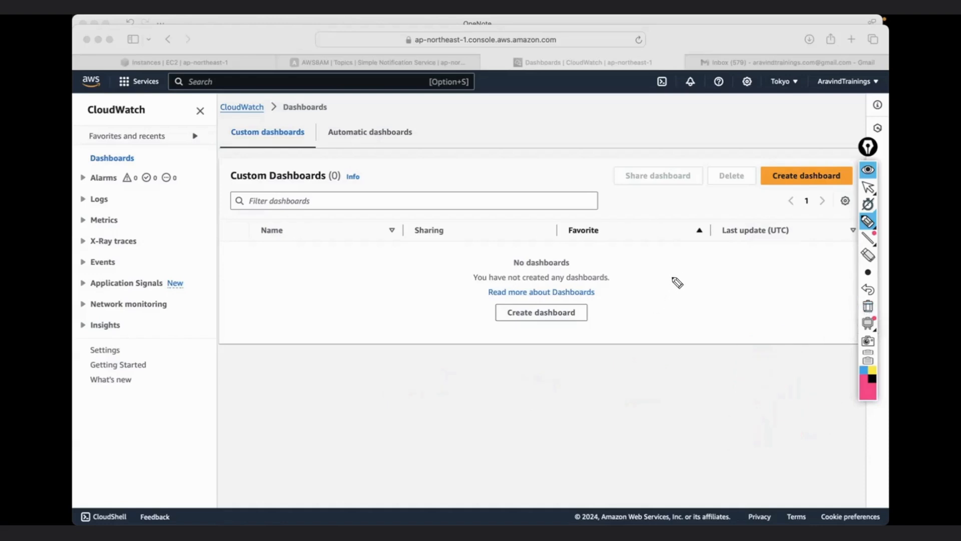
Step: Handwrite "Alarm" over the dashboards list, circle it and add a tick, and clear the annotation
{"action": "mouse_move", "coordinate": [667, 289]}
{"action": "left_mouse_down"}
{"action": "mouse_move", "coordinate": [682, 279]}
{"action": "mouse_move", "coordinate": [711, 287]}
{"action": "mouse_move", "coordinate": [666, 317]}
{"action": "mouse_move", "coordinate": [779, 255]}
{"action": "left_mouse_up"}
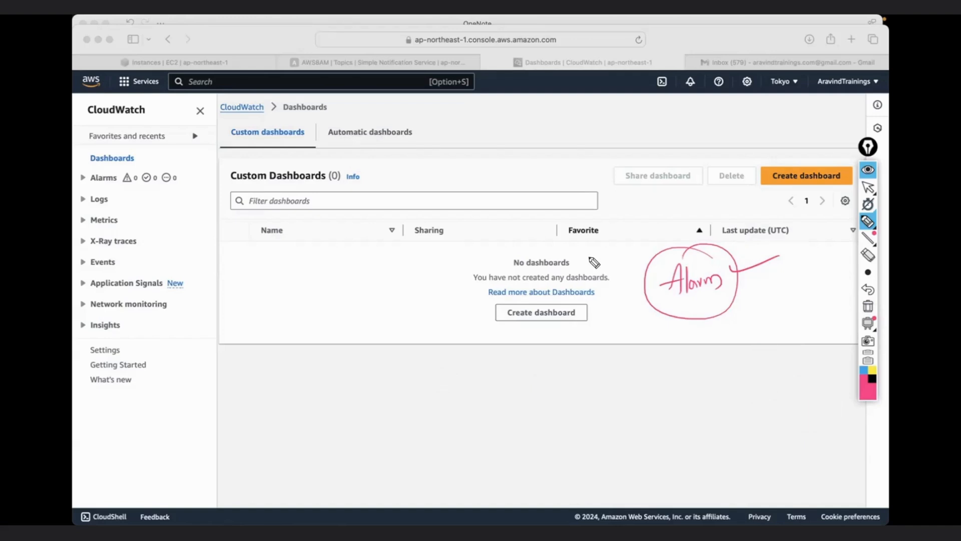
{"action": "left_click", "coordinate": [868, 306]}
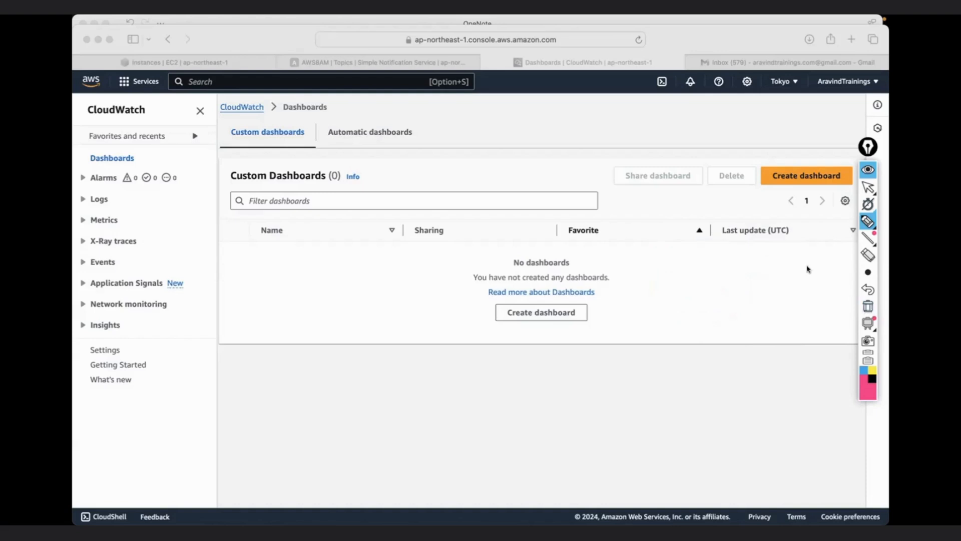
Step: Handwrite the time "9.00 pm" in pink over the empty dashboards list
{"action": "mouse_move", "coordinate": [666, 254]}
{"action": "left_mouse_down"}
{"action": "mouse_move", "coordinate": [664, 270]}
{"action": "mouse_move", "coordinate": [693, 254]}
{"action": "left_mouse_up"}
{"action": "left_click", "coordinate": [671, 261]}
{"action": "left_click_drag", "start_coordinate": [724, 253], "coordinate": [723, 280]}
{"action": "left_click_drag", "start_coordinate": [720, 258], "coordinate": [741, 265]}
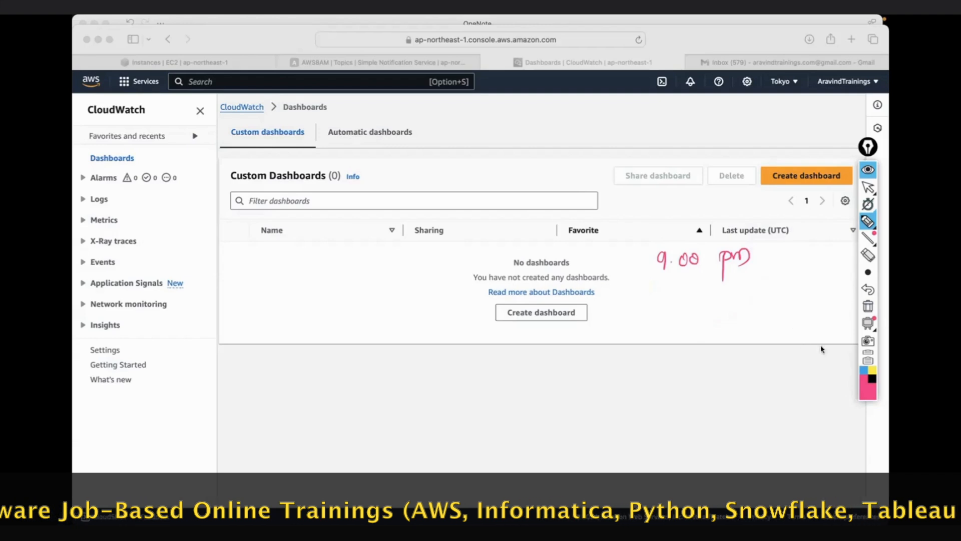
Step: Change the pen colour to blue and handwrite "5:00 AM" below and to the right of the pink time
{"action": "left_click", "coordinate": [862, 369]}
{"action": "mouse_move", "coordinate": [783, 316]}
{"action": "left_mouse_down"}
{"action": "mouse_move", "coordinate": [775, 333]}
{"action": "mouse_move", "coordinate": [799, 320]}
{"action": "left_mouse_up"}
{"action": "left_click", "coordinate": [790, 323]}
{"action": "left_click", "coordinate": [790, 331]}
{"action": "left_click_drag", "start_coordinate": [806, 320], "coordinate": [825, 330]}
{"action": "left_click_drag", "start_coordinate": [818, 326], "coordinate": [835, 334]}
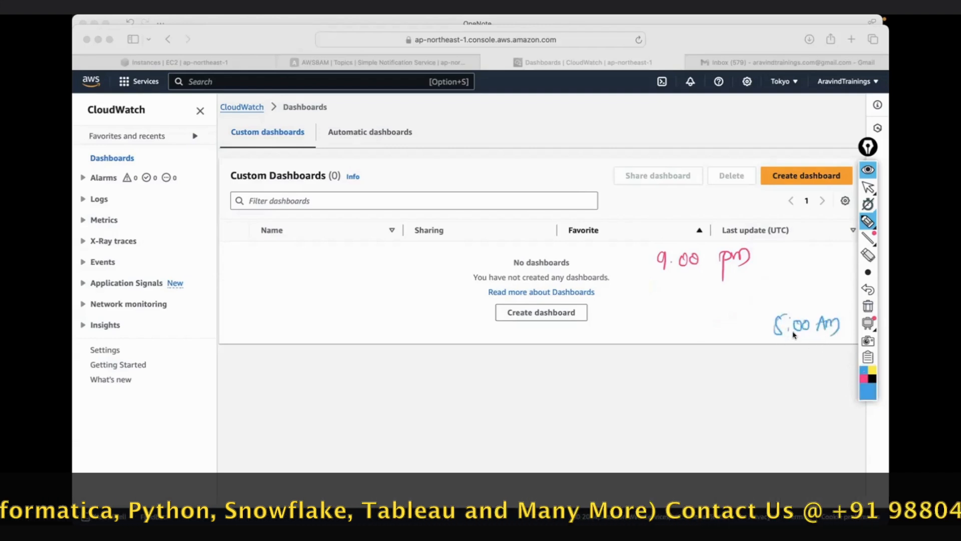
Step: Handwrite "6:00 AM" below the 5:00 AM note, separate the two with a line and tick 5:00 AM
{"action": "mouse_move", "coordinate": [781, 362]}
{"action": "left_mouse_down"}
{"action": "mouse_move", "coordinate": [780, 377]}
{"action": "mouse_move", "coordinate": [828, 370]}
{"action": "left_mouse_up"}
{"action": "left_click", "coordinate": [792, 369]}
{"action": "mouse_move", "coordinate": [830, 373]}
{"action": "left_mouse_down"}
{"action": "mouse_move", "coordinate": [842, 368]}
{"action": "mouse_move", "coordinate": [838, 379]}
{"action": "left_mouse_up"}
{"action": "left_click_drag", "start_coordinate": [772, 349], "coordinate": [844, 354]}
{"action": "left_click_drag", "start_coordinate": [759, 318], "coordinate": [793, 308]}
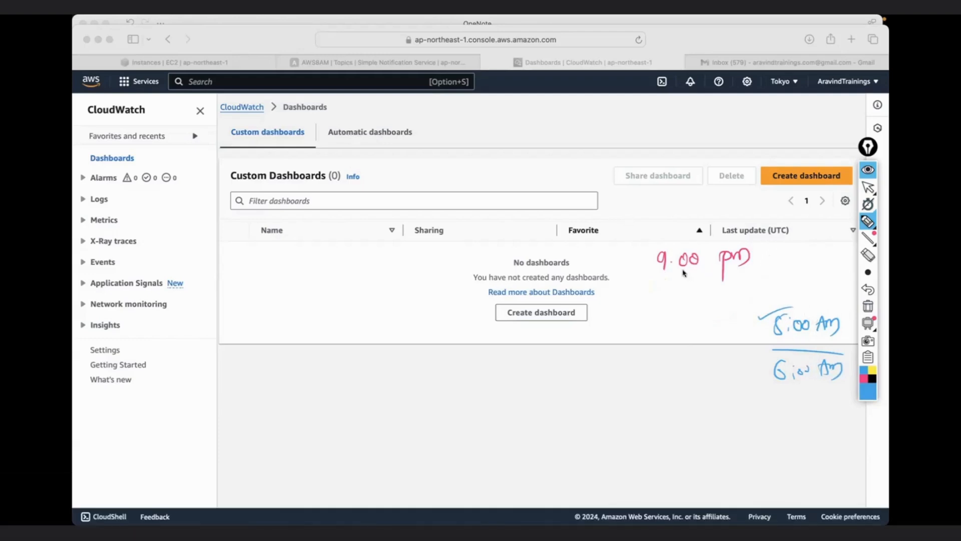
Step: Handwrite a circled "Alarm" below the dashboards list, tick and mark the 9.00 pm note, and box 5:00 AM, all in blue
{"action": "mouse_move", "coordinate": [579, 377]}
{"action": "left_mouse_down"}
{"action": "mouse_move", "coordinate": [584, 365]}
{"action": "mouse_move", "coordinate": [625, 357]}
{"action": "mouse_move", "coordinate": [621, 333]}
{"action": "left_mouse_up"}
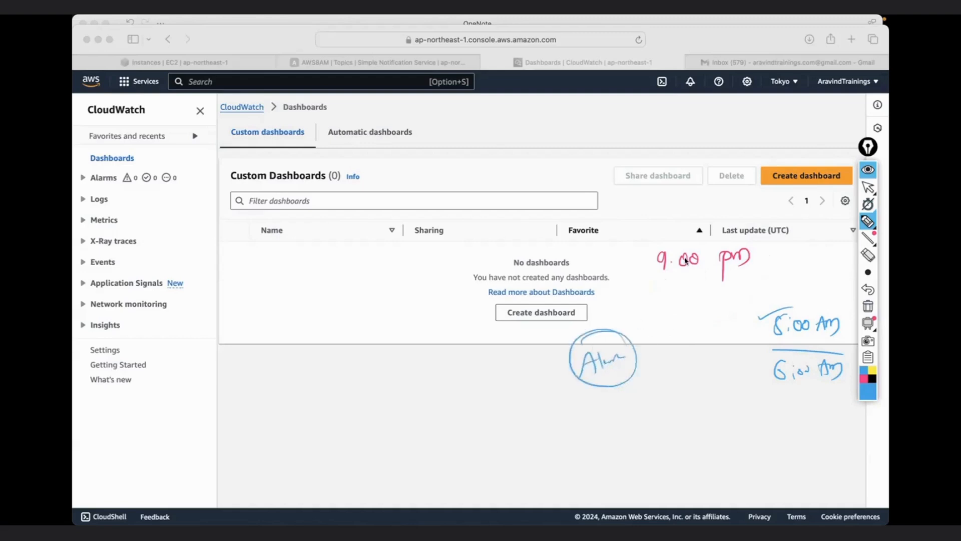
{"action": "left_click_drag", "start_coordinate": [646, 247], "coordinate": [687, 223]}
{"action": "left_click_drag", "start_coordinate": [669, 288], "coordinate": [679, 284]}
{"action": "mouse_move", "coordinate": [682, 280]}
{"action": "left_mouse_down"}
{"action": "mouse_move", "coordinate": [695, 282]}
{"action": "mouse_move", "coordinate": [677, 306]}
{"action": "left_mouse_up"}
{"action": "left_click_drag", "start_coordinate": [681, 307], "coordinate": [692, 307]}
{"action": "mouse_move", "coordinate": [771, 342]}
{"action": "left_mouse_down"}
{"action": "mouse_move", "coordinate": [821, 340]}
{"action": "mouse_move", "coordinate": [763, 313]}
{"action": "mouse_move", "coordinate": [851, 314]}
{"action": "mouse_move", "coordinate": [807, 345]}
{"action": "left_mouse_up"}
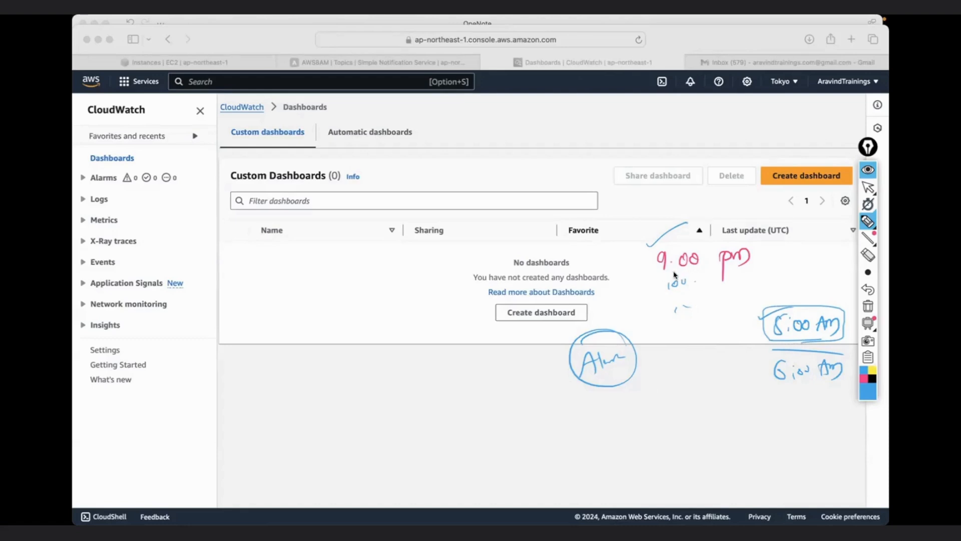
Step: Circle 9.00 pm with arrows to 5:00 AM, handwrite "Sound" beside the Alarm note, and clear all annotations
{"action": "mouse_move", "coordinate": [663, 279]}
{"action": "left_mouse_down"}
{"action": "mouse_move", "coordinate": [766, 247]}
{"action": "mouse_move", "coordinate": [648, 251]}
{"action": "left_mouse_up"}
{"action": "left_click_drag", "start_coordinate": [761, 258], "coordinate": [795, 300]}
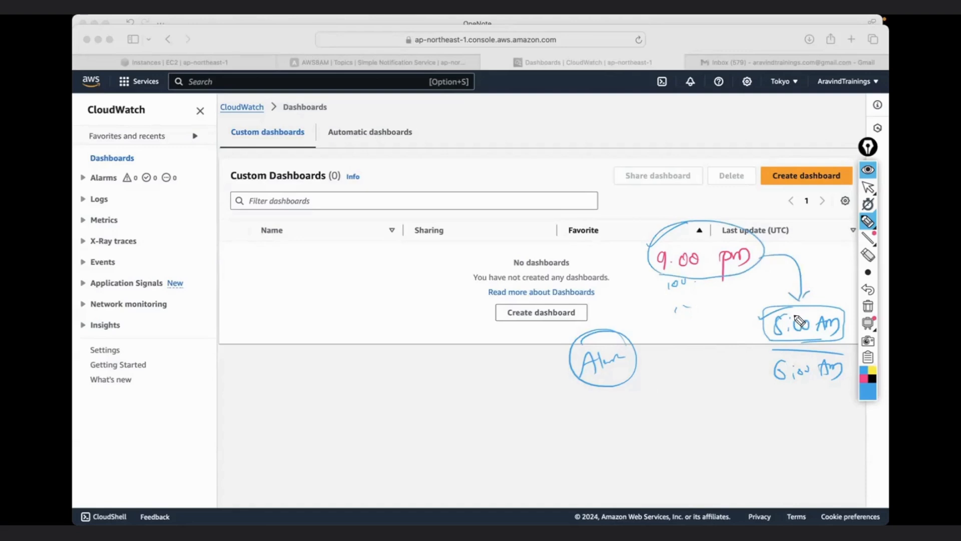
{"action": "mouse_move", "coordinate": [634, 364]}
{"action": "left_mouse_down"}
{"action": "mouse_move", "coordinate": [665, 346]}
{"action": "mouse_move", "coordinate": [685, 376]}
{"action": "mouse_move", "coordinate": [712, 368]}
{"action": "mouse_move", "coordinate": [689, 384]}
{"action": "mouse_move", "coordinate": [699, 387]}
{"action": "mouse_move", "coordinate": [736, 364]}
{"action": "left_mouse_up"}
{"action": "mouse_move", "coordinate": [749, 264]}
{"action": "left_mouse_down"}
{"action": "mouse_move", "coordinate": [789, 297]}
{"action": "mouse_move", "coordinate": [794, 288]}
{"action": "left_mouse_up"}
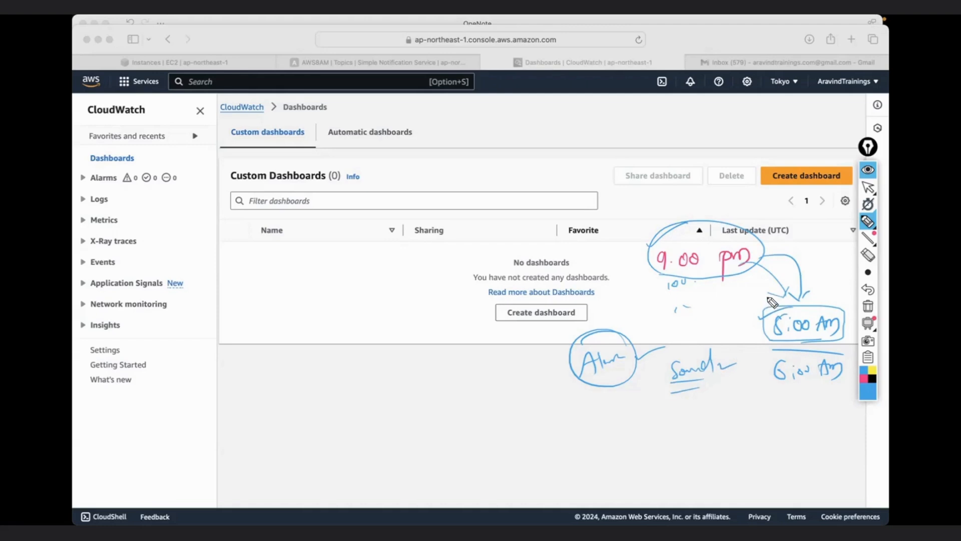
{"action": "left_click", "coordinate": [867, 306]}
Step: Change the pen colour to pink and handwrite "if cpu util" at the lower end of the empty dashboards list
{"action": "mouse_move", "coordinate": [866, 200]}
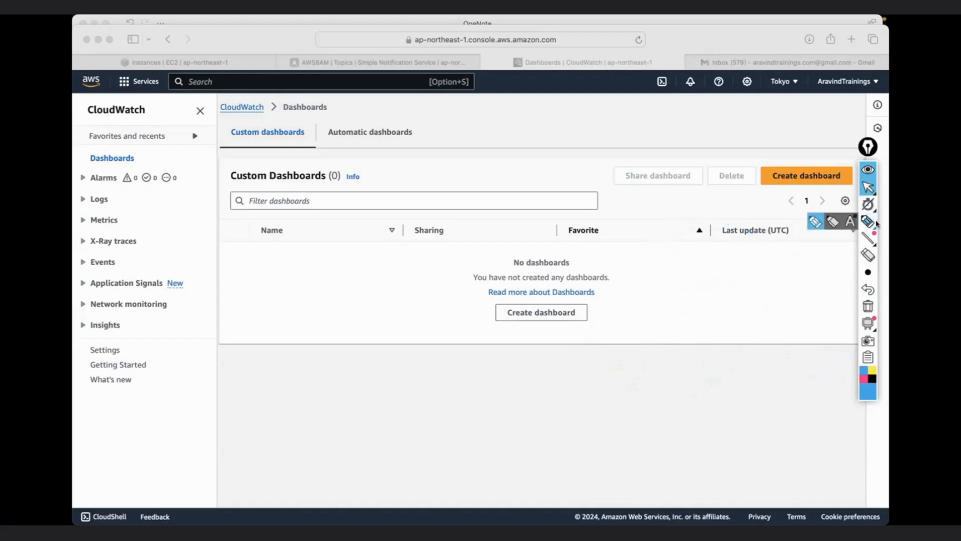
{"action": "left_click", "coordinate": [872, 379]}
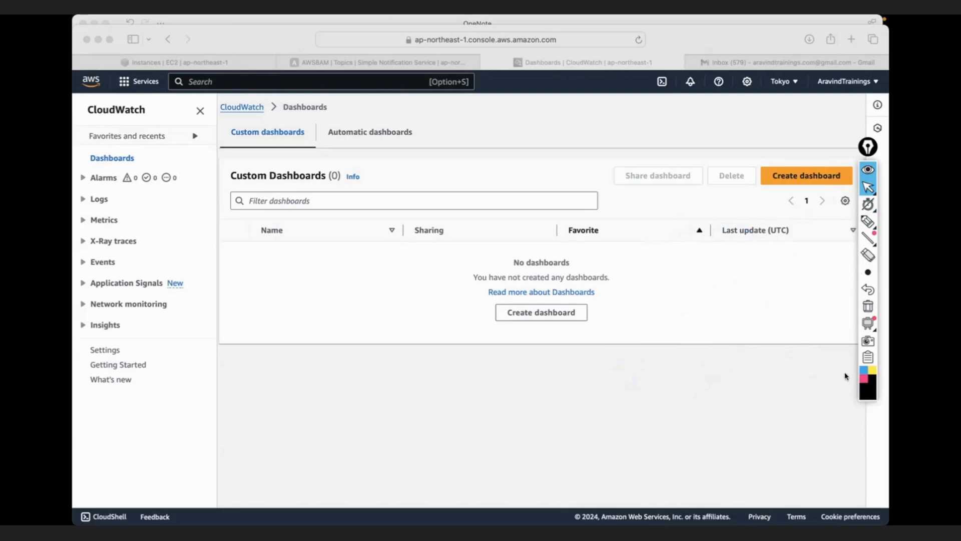
{"action": "left_click", "coordinate": [862, 379]}
{"action": "left_click", "coordinate": [868, 221]}
{"action": "mouse_move", "coordinate": [730, 309]}
{"action": "left_mouse_down"}
{"action": "mouse_move", "coordinate": [742, 319]}
{"action": "mouse_move", "coordinate": [811, 302]}
{"action": "left_mouse_up"}
{"action": "left_click", "coordinate": [730, 301]}
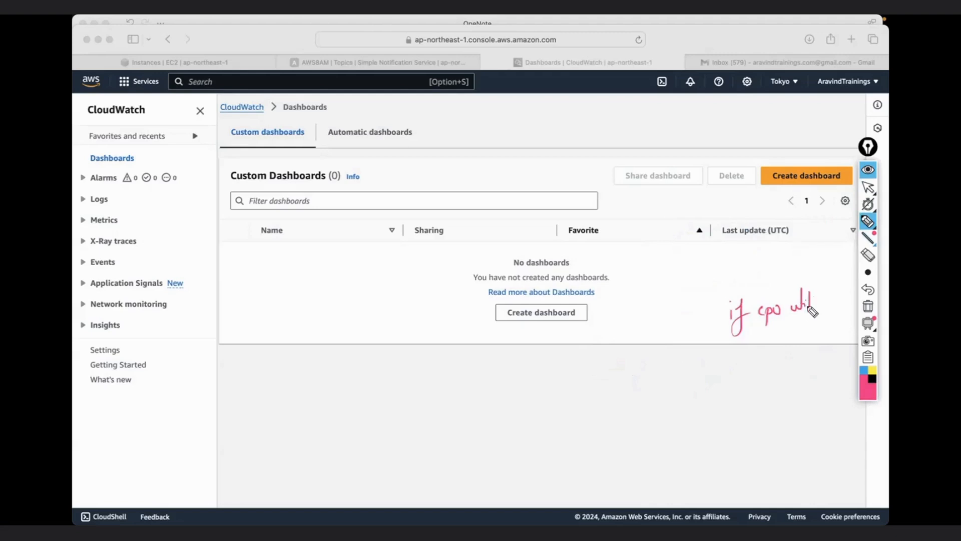
Step: Handwrite "WB 1" above the CPU note, complete the condition with "≤ 5%" and underline it
{"action": "mouse_move", "coordinate": [755, 260]}
{"action": "left_mouse_down"}
{"action": "mouse_move", "coordinate": [792, 258]}
{"action": "mouse_move", "coordinate": [793, 265]}
{"action": "left_mouse_up"}
{"action": "left_click_drag", "start_coordinate": [787, 267], "coordinate": [798, 267]}
{"action": "left_click_drag", "start_coordinate": [821, 299], "coordinate": [849, 311]}
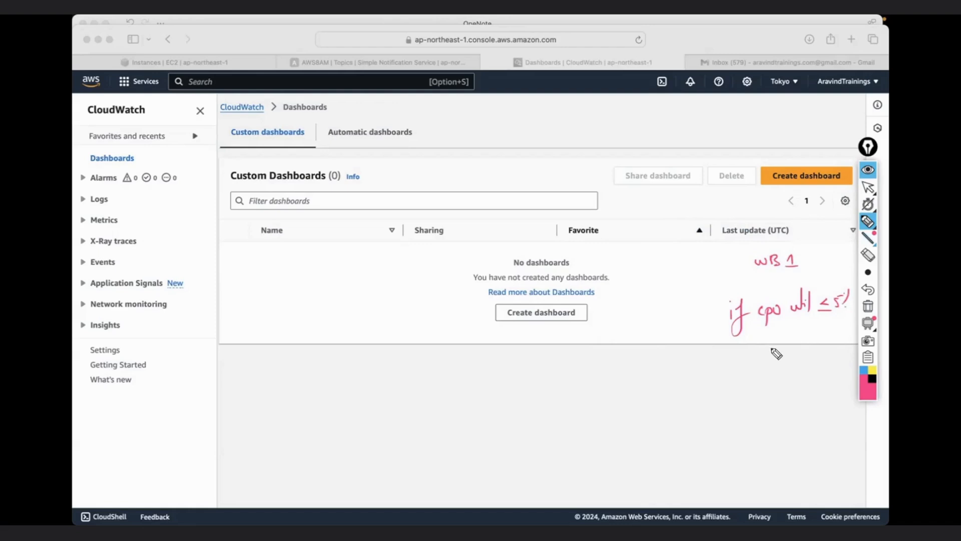
{"action": "left_click_drag", "start_coordinate": [831, 328], "coordinate": [730, 343]}
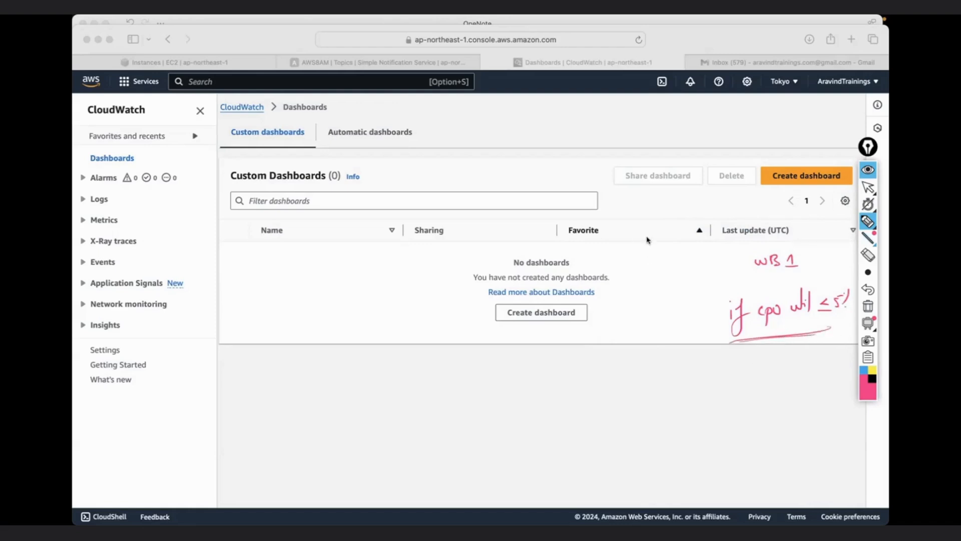
Step: Handwrite and circle "2.04", overwrite the condition sign and add "> 50%", underline 2.04, and clear all annotations
{"action": "mouse_move", "coordinate": [645, 250]}
{"action": "left_mouse_down"}
{"action": "mouse_move", "coordinate": [682, 258]}
{"action": "mouse_move", "coordinate": [649, 258]}
{"action": "left_mouse_up"}
{"action": "left_click_drag", "start_coordinate": [822, 301], "coordinate": [822, 310]}
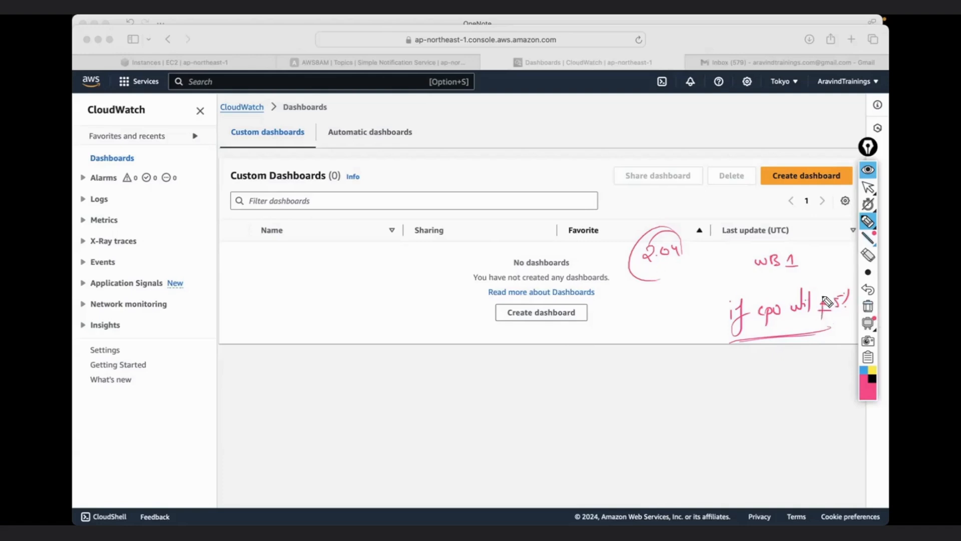
{"action": "mouse_move", "coordinate": [826, 308]}
{"action": "left_mouse_down"}
{"action": "mouse_move", "coordinate": [822, 291]}
{"action": "mouse_move", "coordinate": [847, 285]}
{"action": "left_mouse_up"}
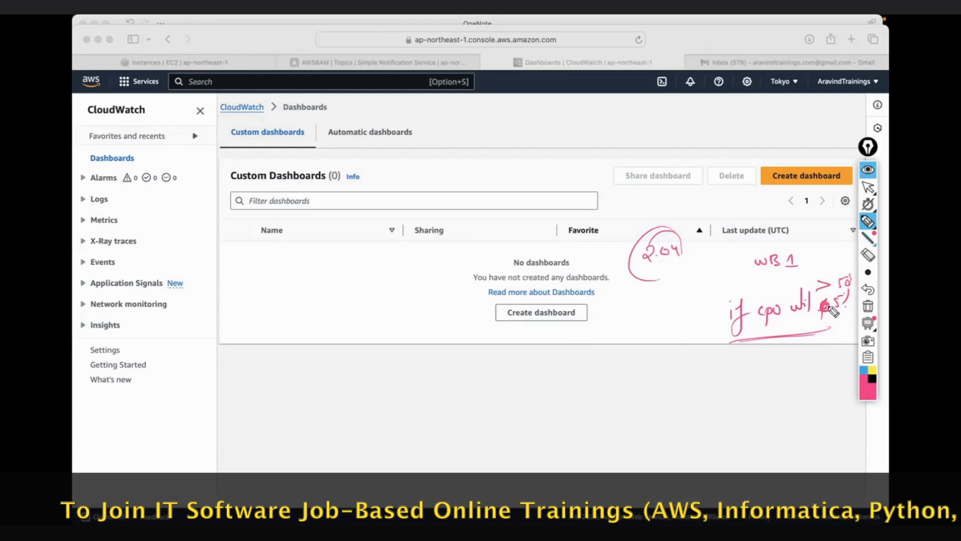
{"action": "left_click_drag", "start_coordinate": [635, 269], "coordinate": [683, 260]}
{"action": "left_click_drag", "start_coordinate": [635, 275], "coordinate": [690, 267]}
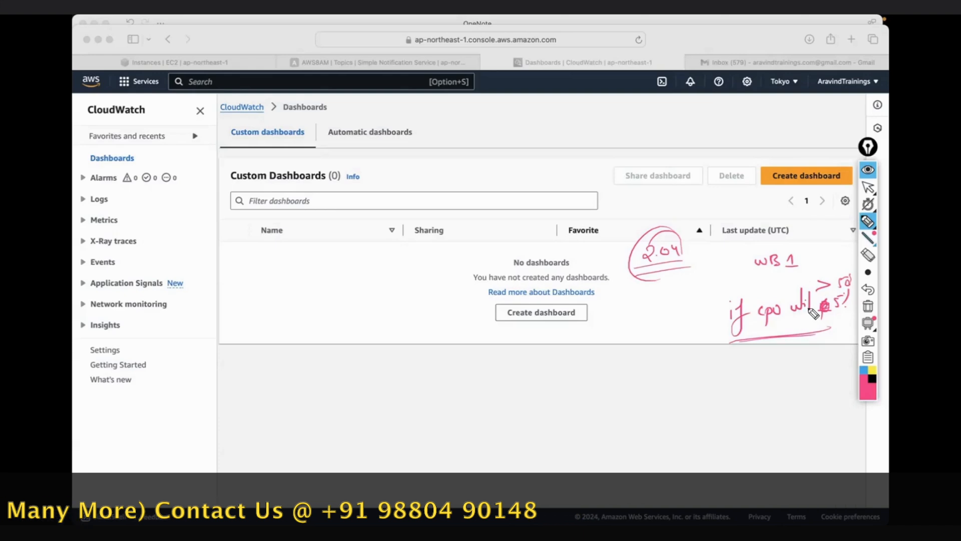
{"action": "left_click", "coordinate": [868, 306]}
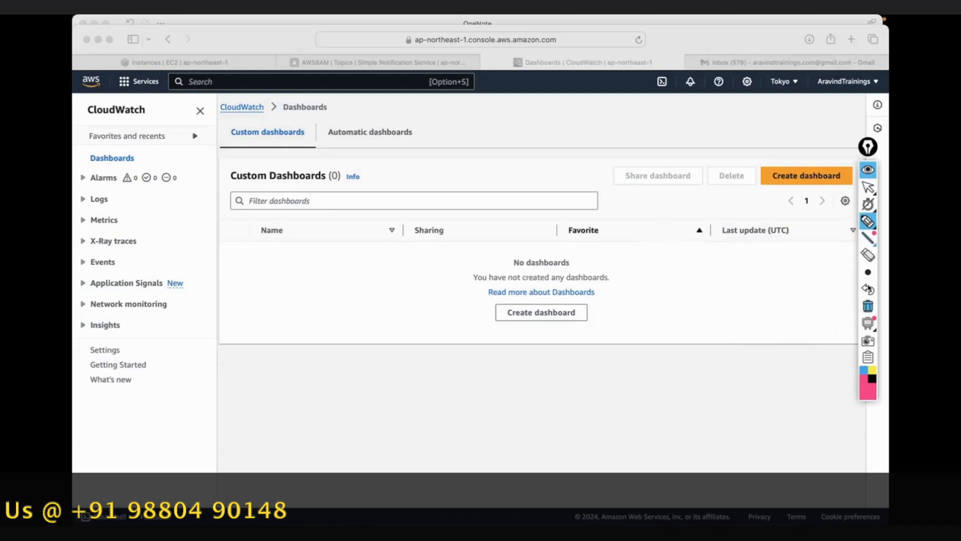
Step: Open the list of all CloudWatch alarms, start creating an alarm and bring up the metric categories to choose from
{"action": "left_click", "coordinate": [868, 188]}
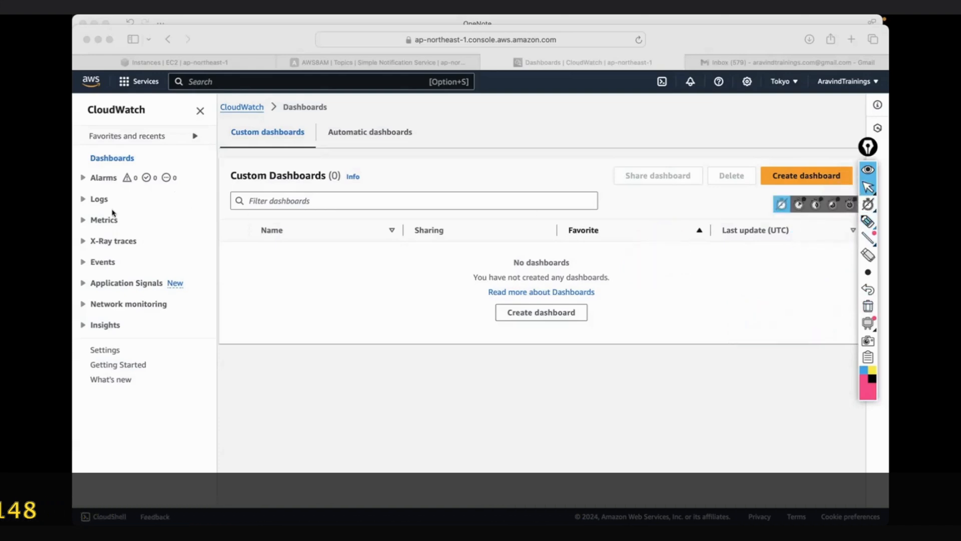
{"action": "left_click", "coordinate": [85, 179]}
{"action": "left_click", "coordinate": [101, 180]}
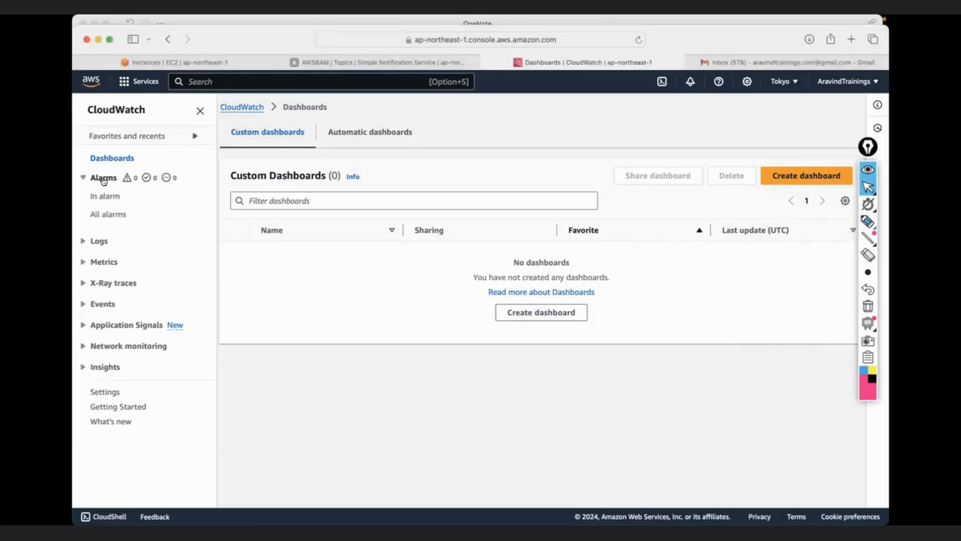
{"action": "left_click", "coordinate": [105, 215]}
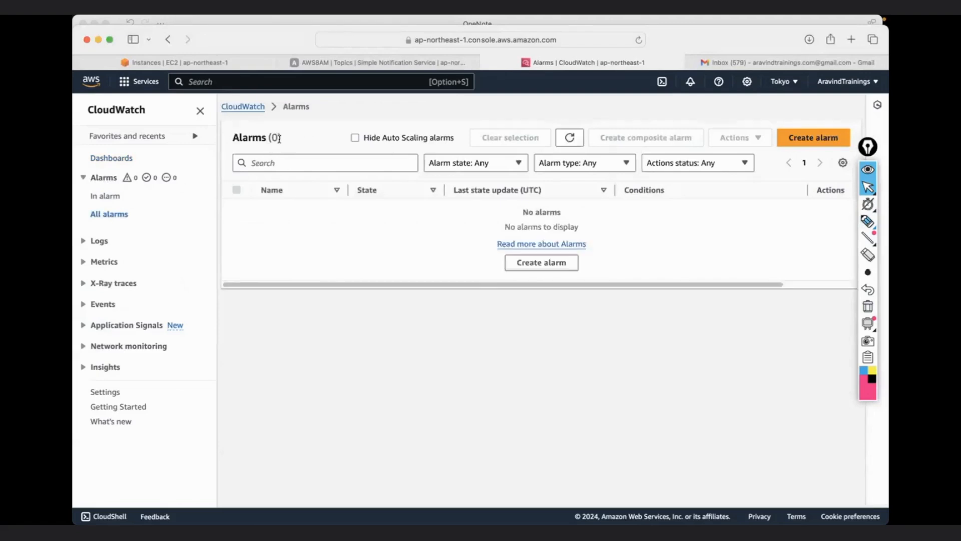
{"action": "left_click", "coordinate": [532, 263]}
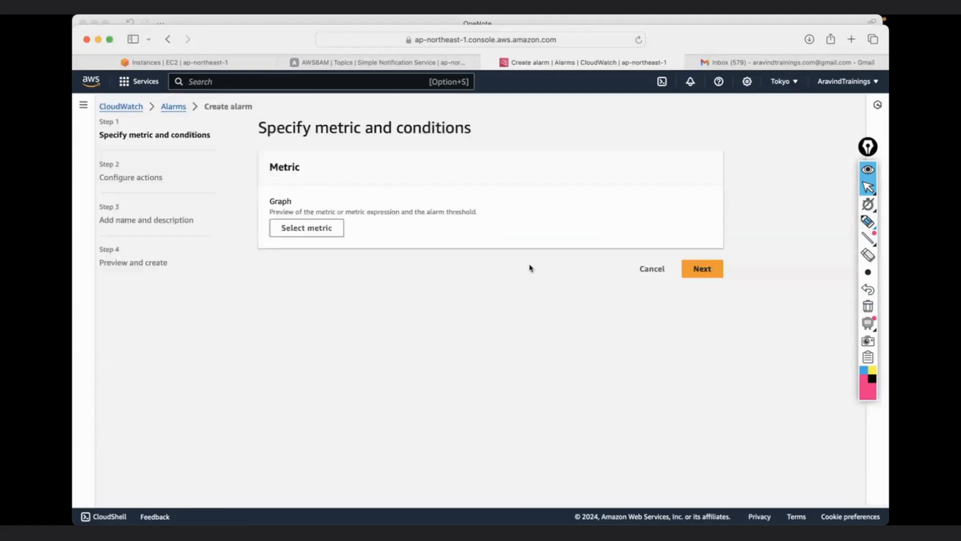
{"action": "left_click", "coordinate": [308, 231]}
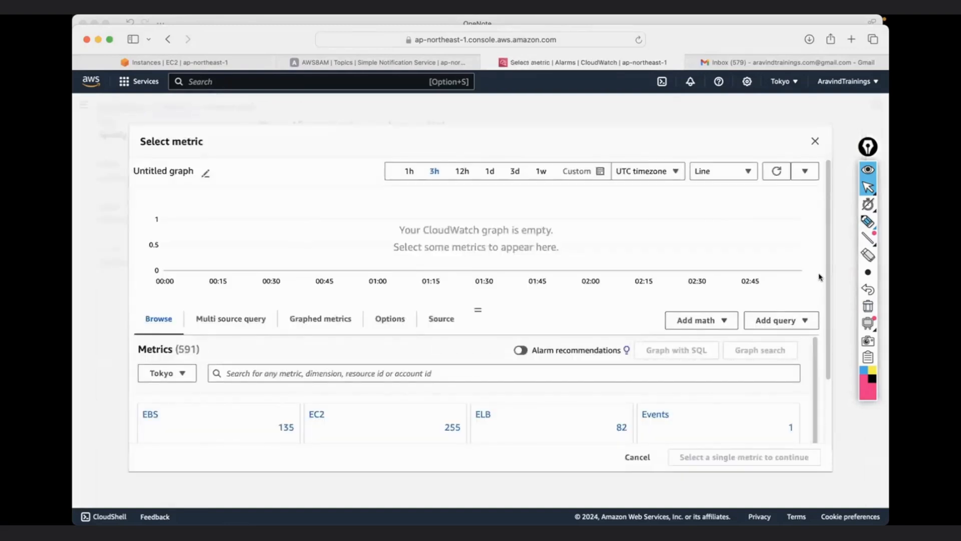
{"action": "scroll", "coordinate": [827, 350], "scroll_direction": "down", "scroll_amount": 3}
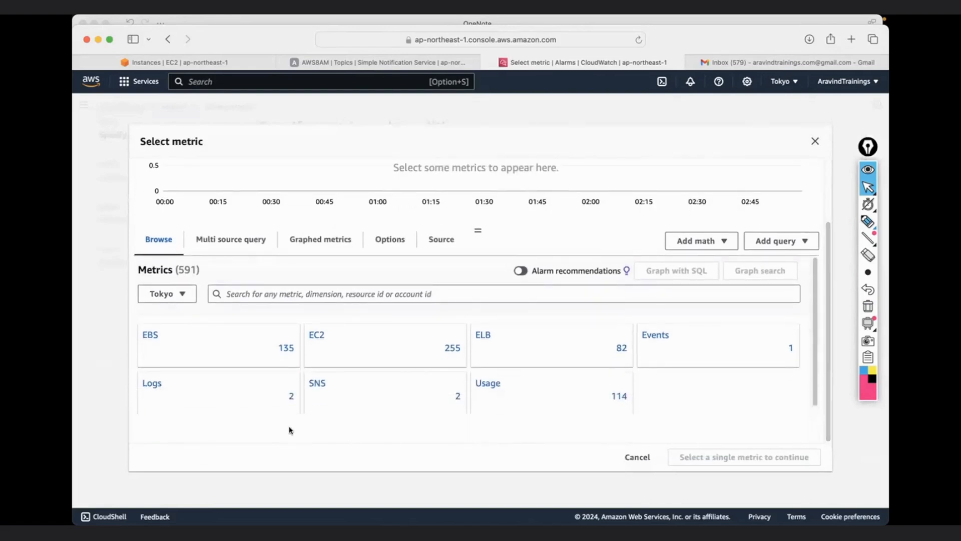
Step: Tick the EBS, EC2, ELB, Events, SNS, Logs and Usage metric categories with the pink pen, and clear the marks
{"action": "left_click", "coordinate": [868, 221]}
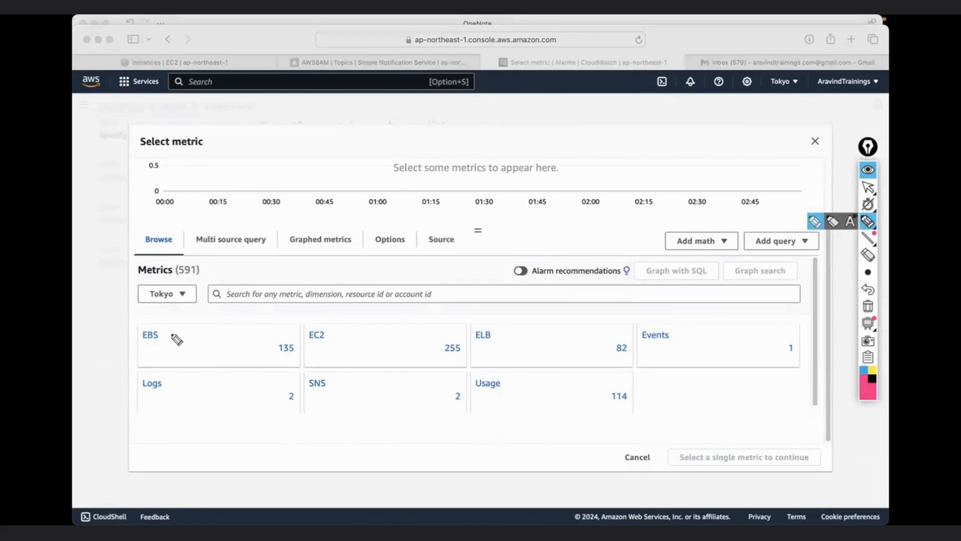
{"action": "left_click_drag", "start_coordinate": [163, 337], "coordinate": [194, 324]}
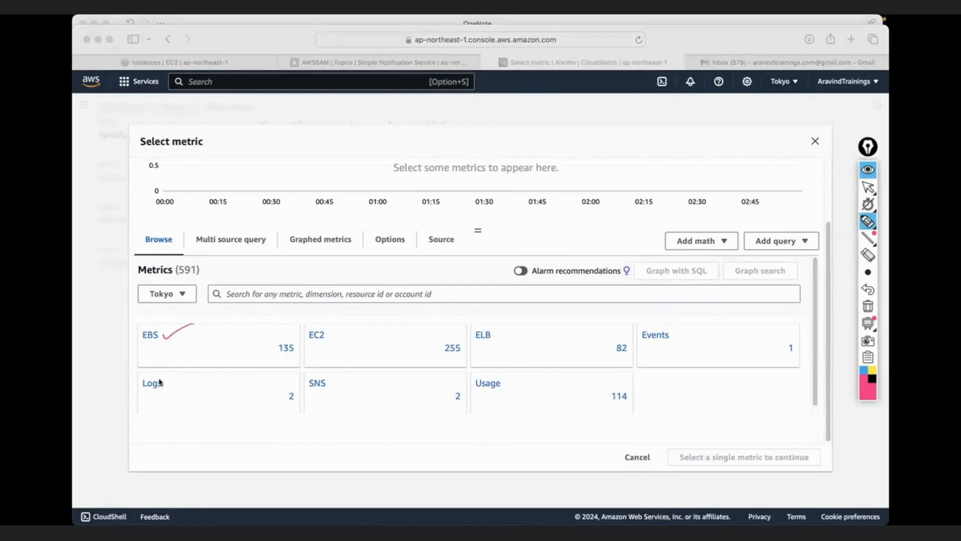
{"action": "left_click_drag", "start_coordinate": [331, 337], "coordinate": [361, 322]}
{"action": "left_click_drag", "start_coordinate": [495, 335], "coordinate": [525, 321]}
{"action": "left_click_drag", "start_coordinate": [682, 330], "coordinate": [709, 318]}
{"action": "left_click_drag", "start_coordinate": [332, 393], "coordinate": [383, 368]}
{"action": "left_click_drag", "start_coordinate": [209, 399], "coordinate": [234, 389]}
{"action": "left_click_drag", "start_coordinate": [500, 404], "coordinate": [532, 389]}
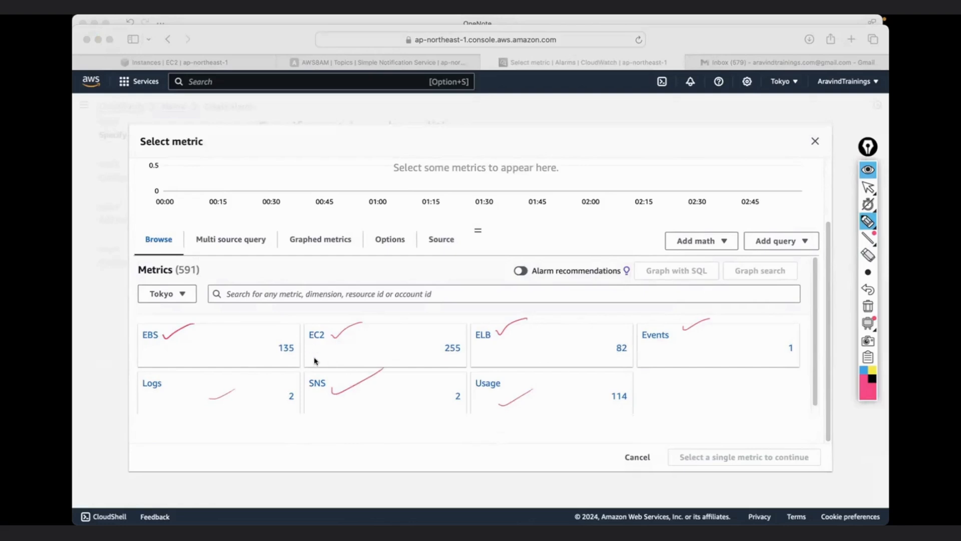
{"action": "left_click_drag", "start_coordinate": [327, 316], "coordinate": [341, 321]}
{"action": "left_click", "coordinate": [868, 305]}
Step: Stop annotating and open the per-instance metrics of the EC2 category
{"action": "left_click", "coordinate": [868, 187]}
{"action": "mouse_move", "coordinate": [868, 204]}
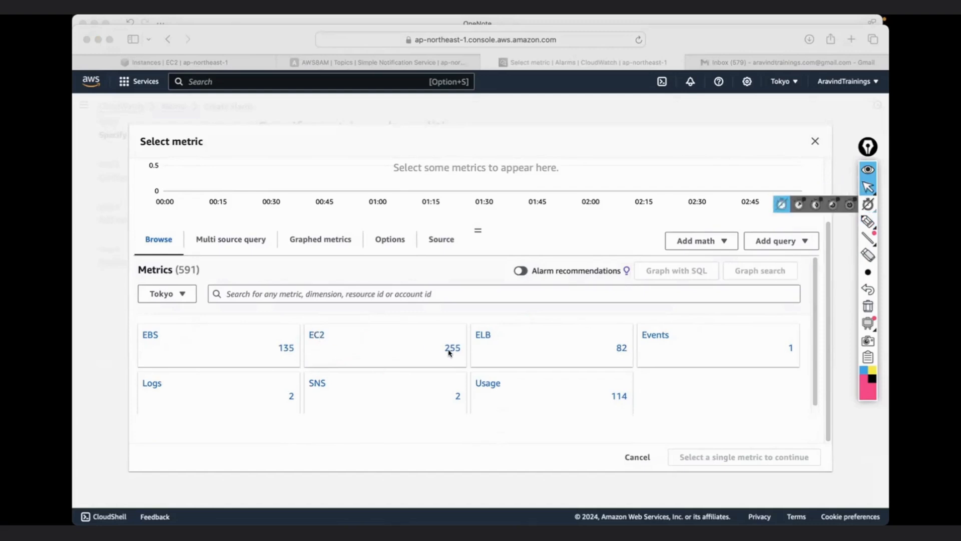
{"action": "left_click", "coordinate": [316, 339]}
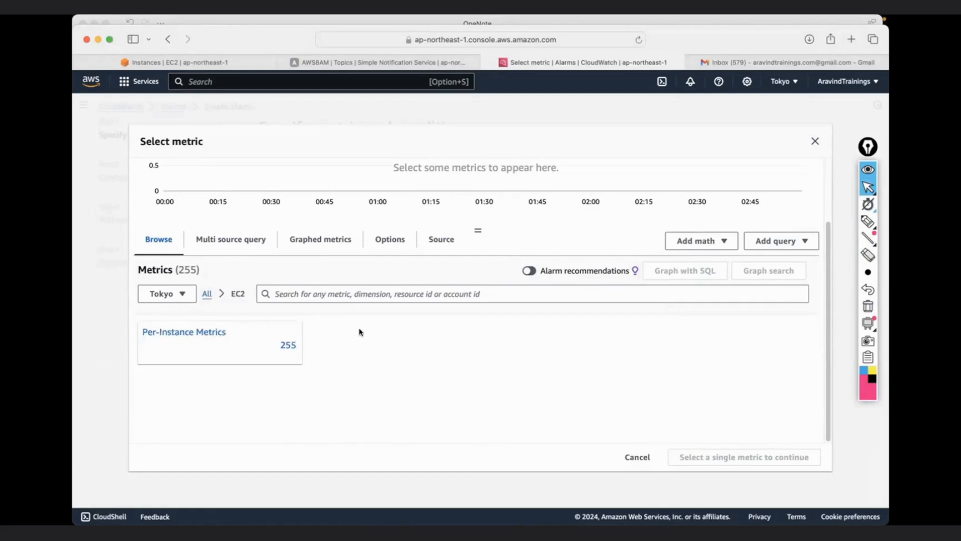
{"action": "left_click", "coordinate": [207, 336]}
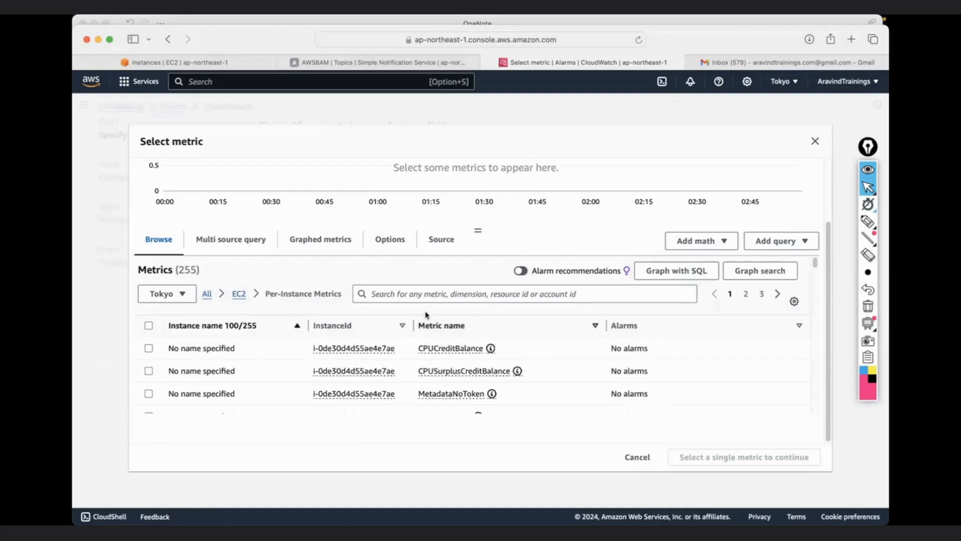
Step: Switch to the EC2 Instances page and copy WebServer1's instance ID from its details
{"action": "left_click", "coordinate": [220, 66]}
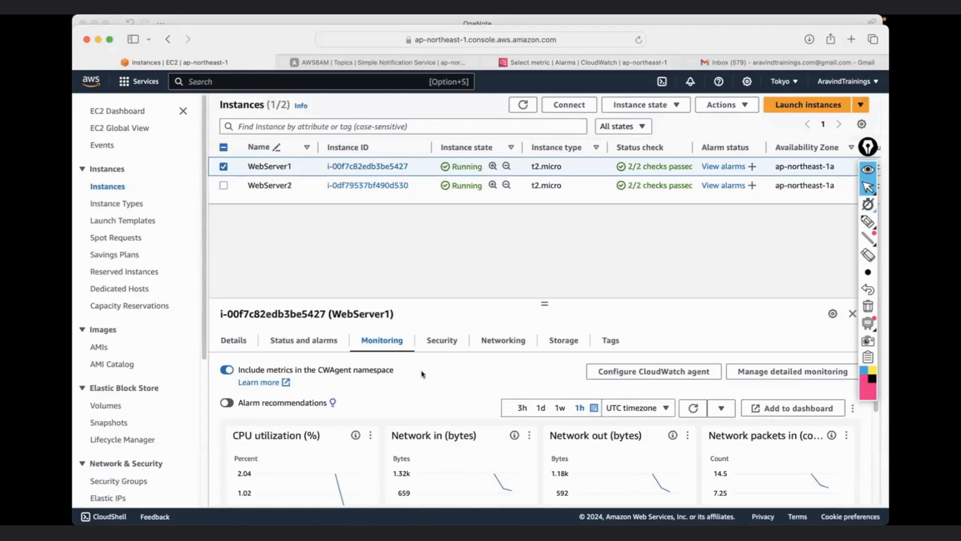
{"action": "left_click", "coordinate": [234, 342]}
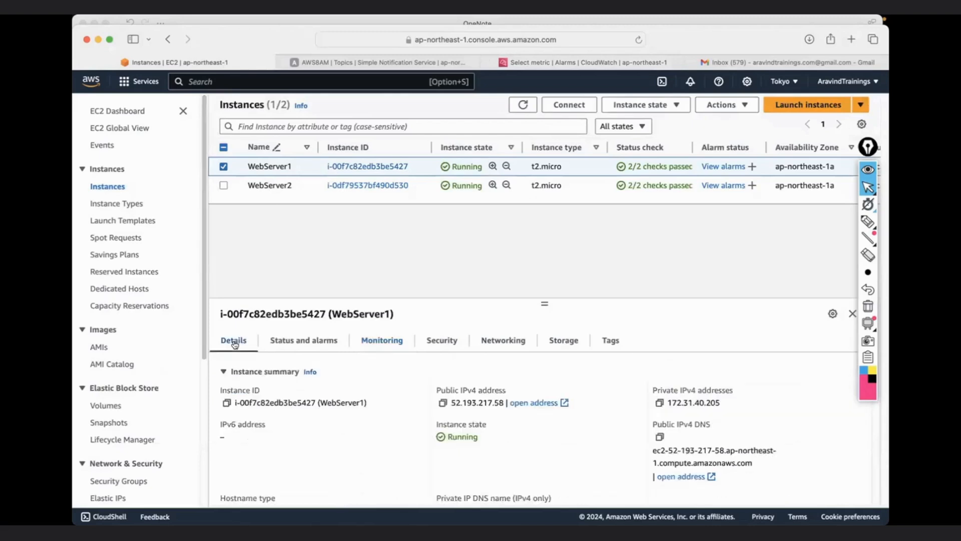
{"action": "left_click", "coordinate": [225, 403]}
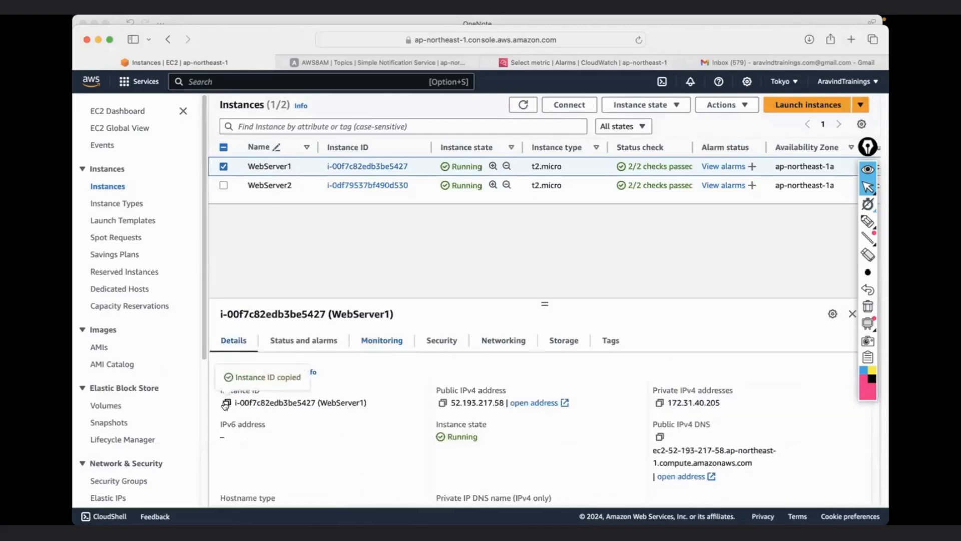
Step: Return to the alarm's metric selection and filter the per-instance metrics by WebServer1's copied instance ID
{"action": "left_click", "coordinate": [547, 63]}
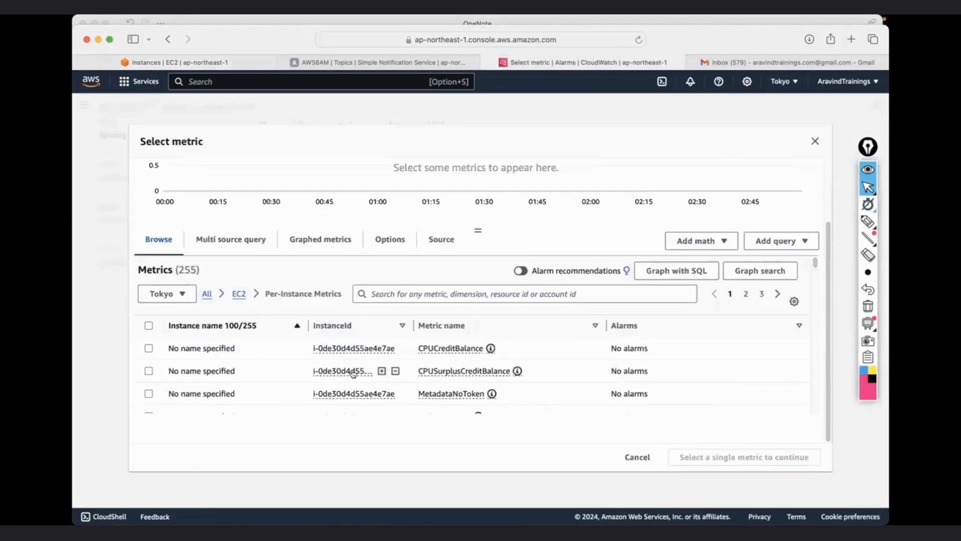
{"action": "scroll", "coordinate": [354, 374], "scroll_direction": "down", "scroll_amount": 3}
{"action": "scroll", "coordinate": [353, 373], "scroll_direction": "up", "scroll_amount": 3}
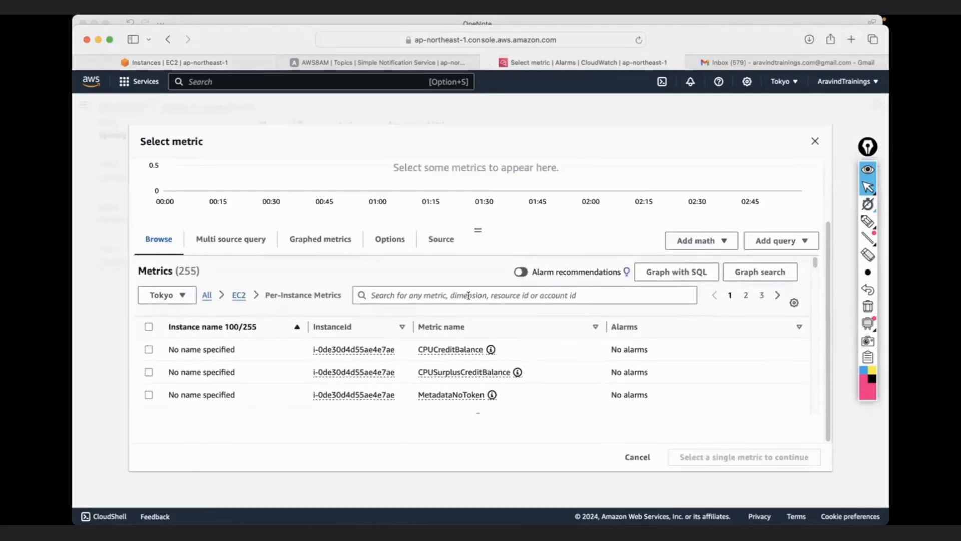
{"action": "left_click", "coordinate": [453, 291]}
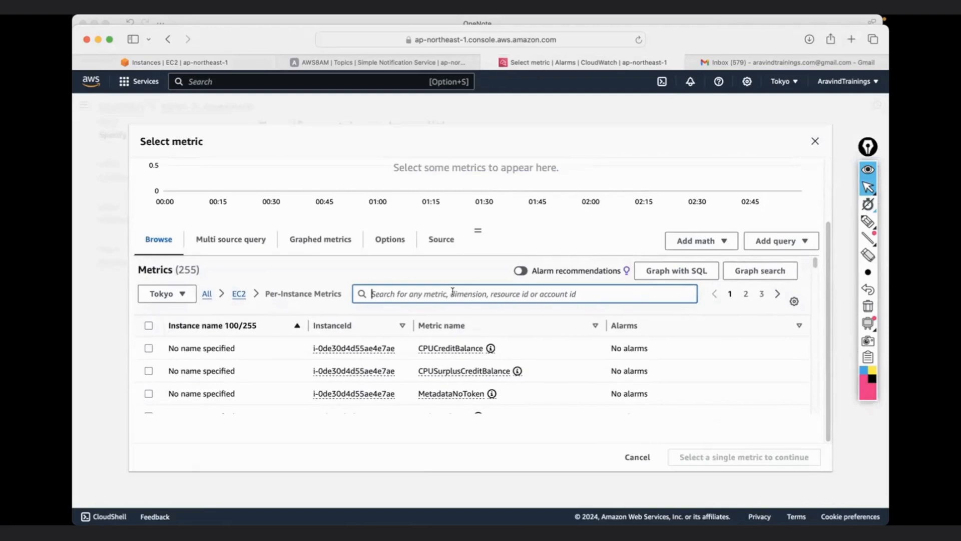
{"action": "key", "text": "super+v"}
{"action": "key", "text": "Return"}
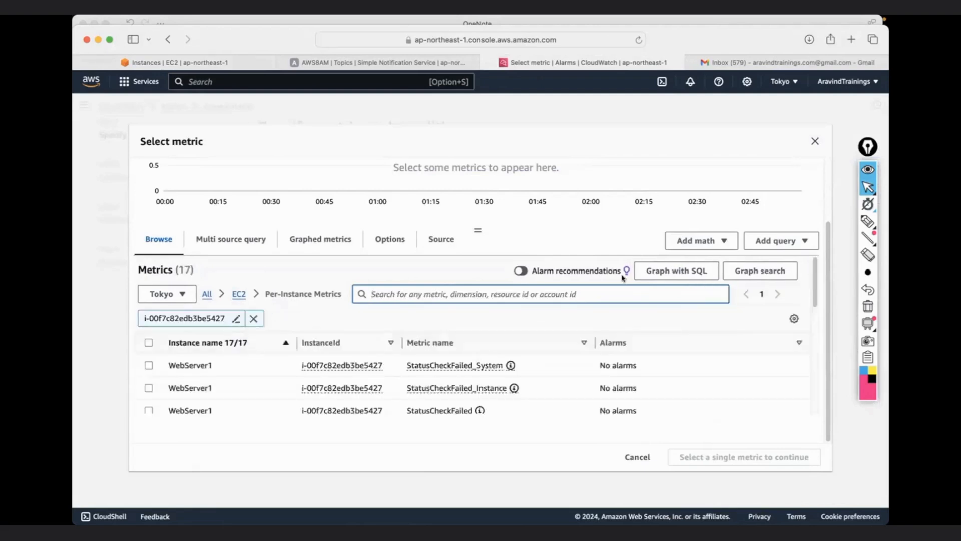
Step: Circle the metrics count, tick WebServer1 and mark the three StatusCheckFailed metrics in pink, and clear the annotations
{"action": "left_click", "coordinate": [867, 223]}
{"action": "mouse_move", "coordinate": [165, 267]}
{"action": "left_mouse_down"}
{"action": "mouse_move", "coordinate": [170, 261]}
{"action": "mouse_move", "coordinate": [144, 283]}
{"action": "mouse_move", "coordinate": [200, 285]}
{"action": "mouse_move", "coordinate": [195, 270]}
{"action": "mouse_move", "coordinate": [223, 260]}
{"action": "left_mouse_up"}
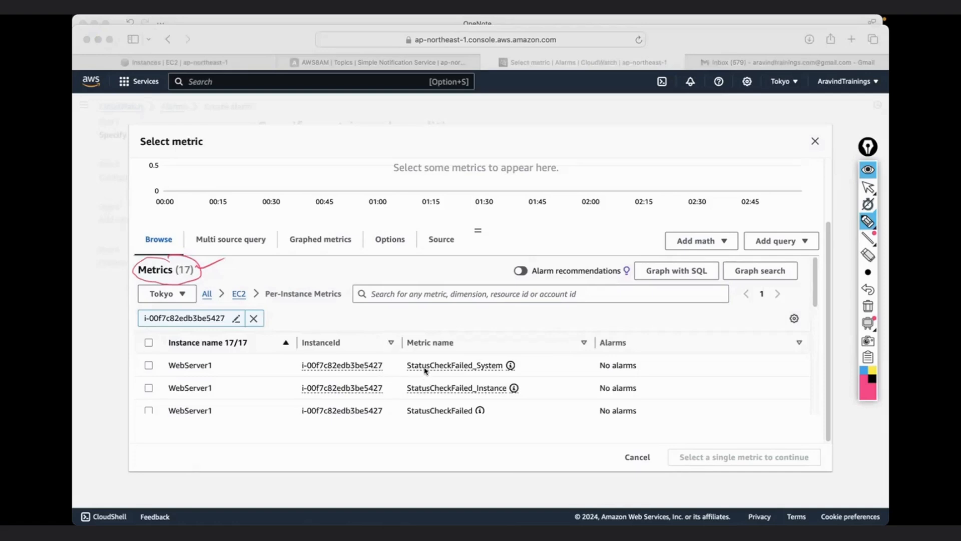
{"action": "mouse_move", "coordinate": [410, 374]}
{"action": "left_mouse_down"}
{"action": "mouse_move", "coordinate": [470, 373]}
{"action": "mouse_move", "coordinate": [536, 344]}
{"action": "left_mouse_up"}
{"action": "left_click_drag", "start_coordinate": [223, 366], "coordinate": [253, 353]}
{"action": "mouse_move", "coordinate": [408, 395]}
{"action": "left_mouse_down"}
{"action": "mouse_move", "coordinate": [473, 399]}
{"action": "mouse_move", "coordinate": [532, 373]}
{"action": "left_mouse_up"}
{"action": "left_click_drag", "start_coordinate": [474, 404], "coordinate": [497, 395]}
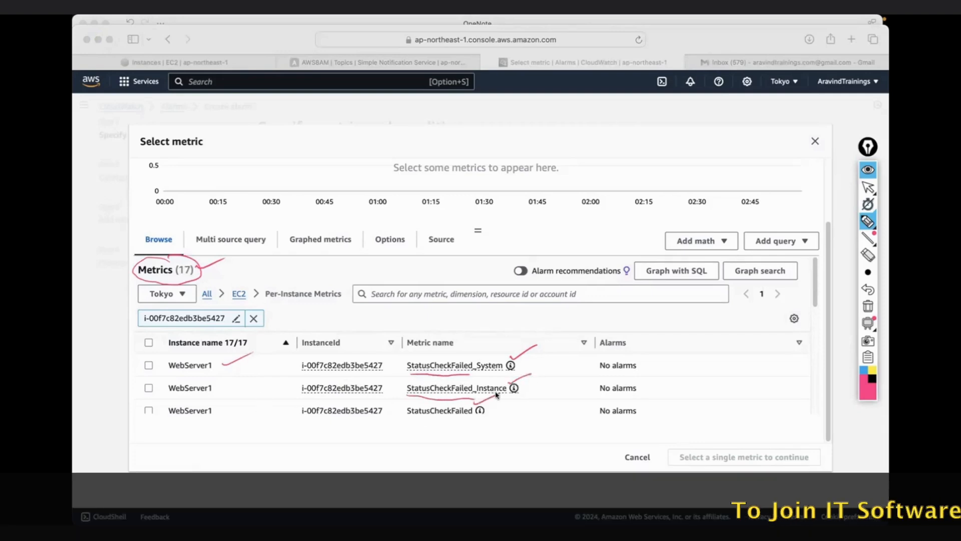
{"action": "left_click", "coordinate": [868, 305]}
{"action": "left_click", "coordinate": [868, 189]}
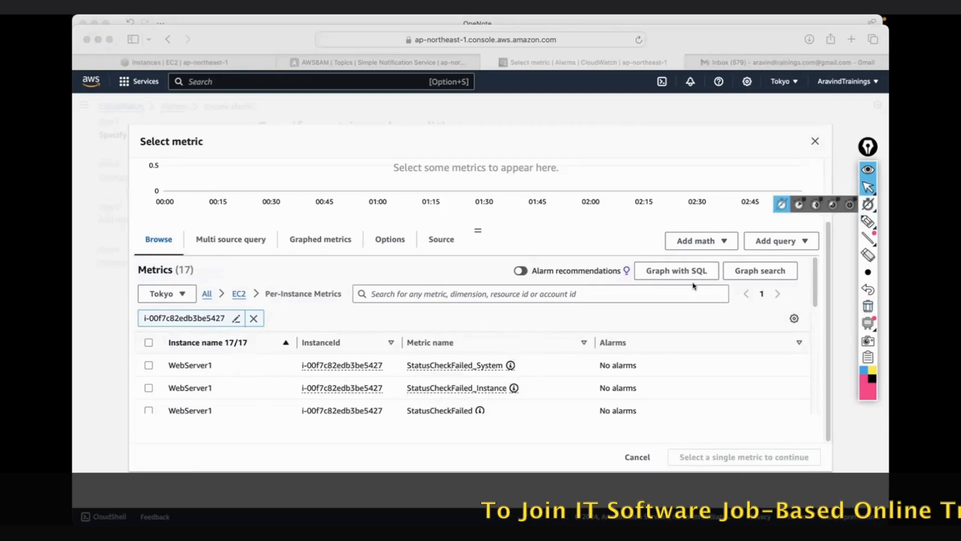
Step: Choose WebServer1's CPUUtilization metric for the alarm and dismiss the alarm recommendations notice
{"action": "scroll", "coordinate": [692, 286], "scroll_direction": "down", "scroll_amount": 3}
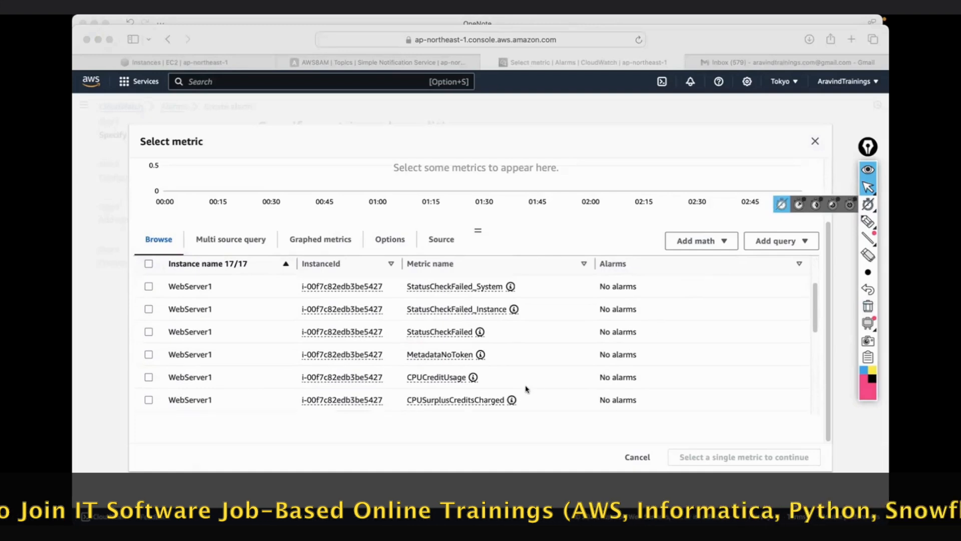
{"action": "scroll", "coordinate": [525, 388], "scroll_direction": "down", "scroll_amount": 4}
{"action": "scroll", "coordinate": [526, 388], "scroll_direction": "down", "scroll_amount": 5}
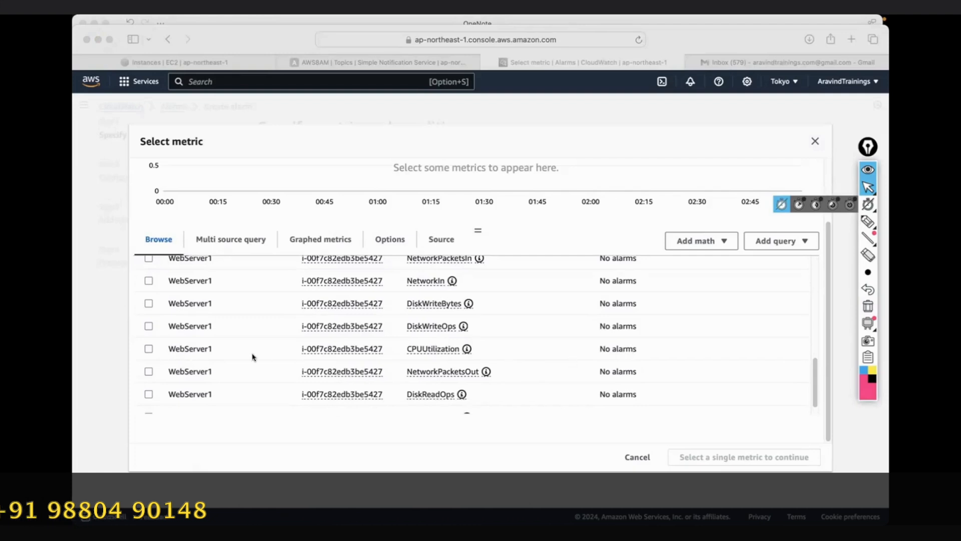
{"action": "left_click", "coordinate": [148, 349]}
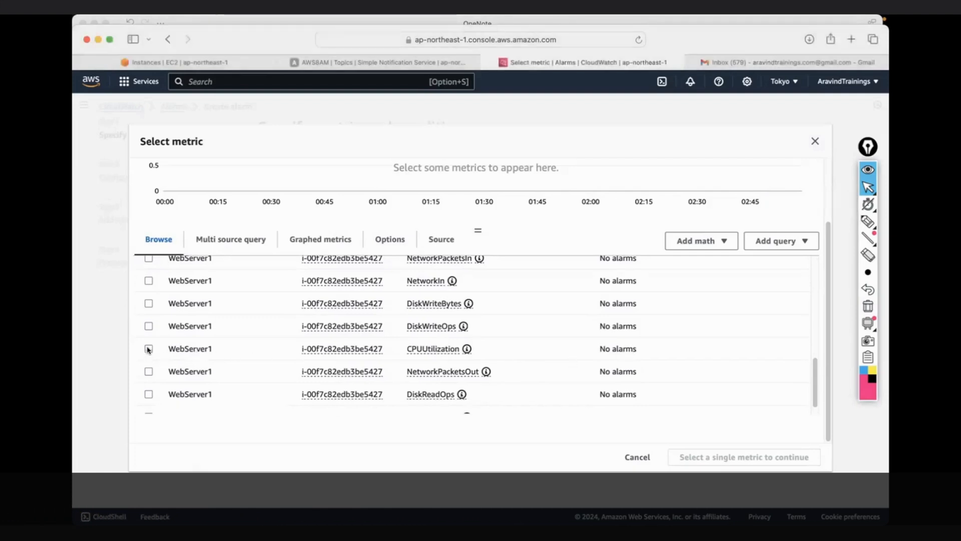
{"action": "left_click", "coordinate": [148, 349]}
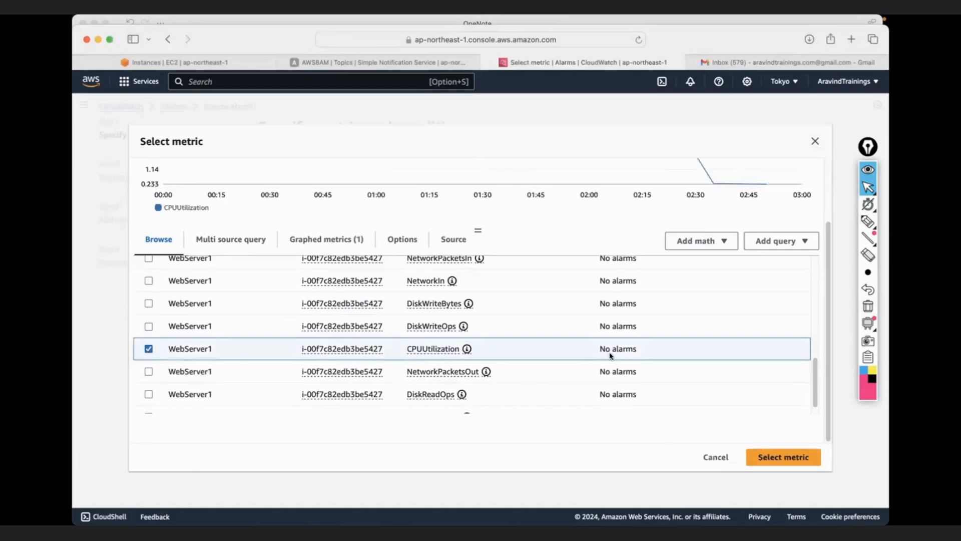
{"action": "left_click", "coordinate": [777, 460]}
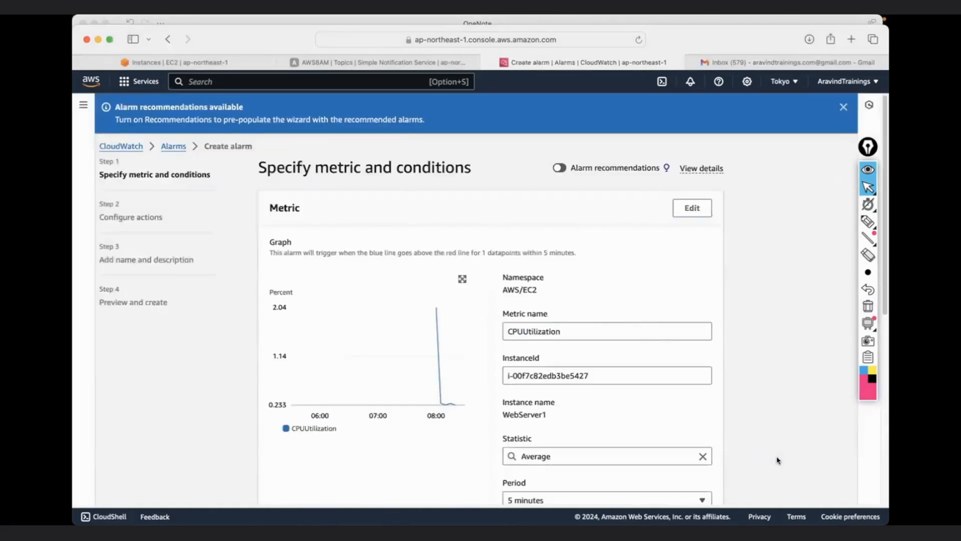
{"action": "left_click", "coordinate": [842, 107]}
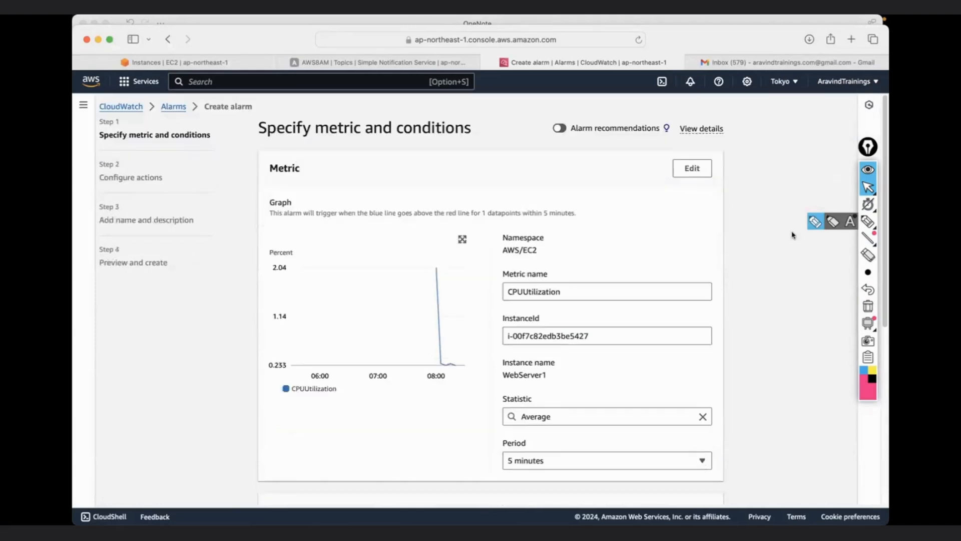
Step: Set the alarm condition to CPUUtilization Lower/Equal with a threshold value of 5
{"action": "mouse_move", "coordinate": [453, 364]}
{"action": "scroll", "coordinate": [545, 389], "scroll_direction": "down", "scroll_amount": 8}
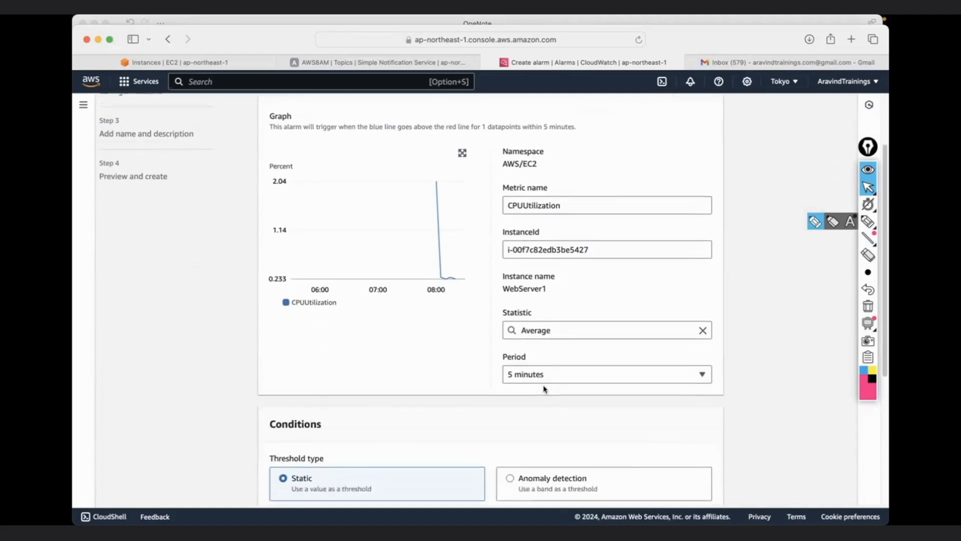
{"action": "scroll", "coordinate": [545, 389], "scroll_direction": "down", "scroll_amount": 2}
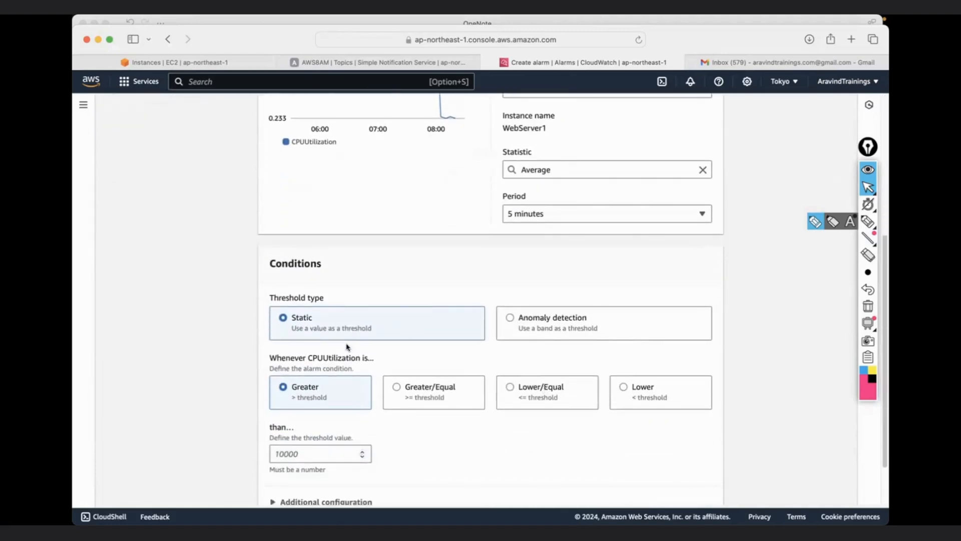
{"action": "left_click", "coordinate": [509, 387]}
{"action": "left_click", "coordinate": [297, 455]}
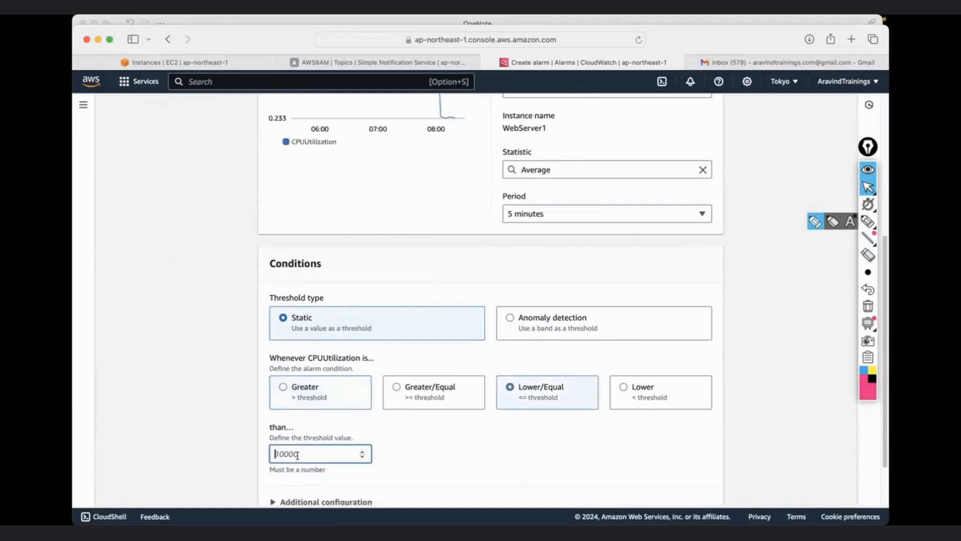
{"action": "type", "text": "5"}
Step: Handwrite "CPU ≤ 5%" in pink beside the metric settings and circle the 5 minutes period
{"action": "left_click", "coordinate": [868, 221]}
{"action": "mouse_move", "coordinate": [741, 131]}
{"action": "left_mouse_down"}
{"action": "mouse_move", "coordinate": [740, 146]}
{"action": "mouse_move", "coordinate": [754, 132]}
{"action": "mouse_move", "coordinate": [788, 138]}
{"action": "left_mouse_up"}
{"action": "mouse_move", "coordinate": [810, 127]}
{"action": "left_mouse_down"}
{"action": "mouse_move", "coordinate": [803, 140]}
{"action": "mouse_move", "coordinate": [813, 128]}
{"action": "mouse_move", "coordinate": [816, 141]}
{"action": "left_mouse_up"}
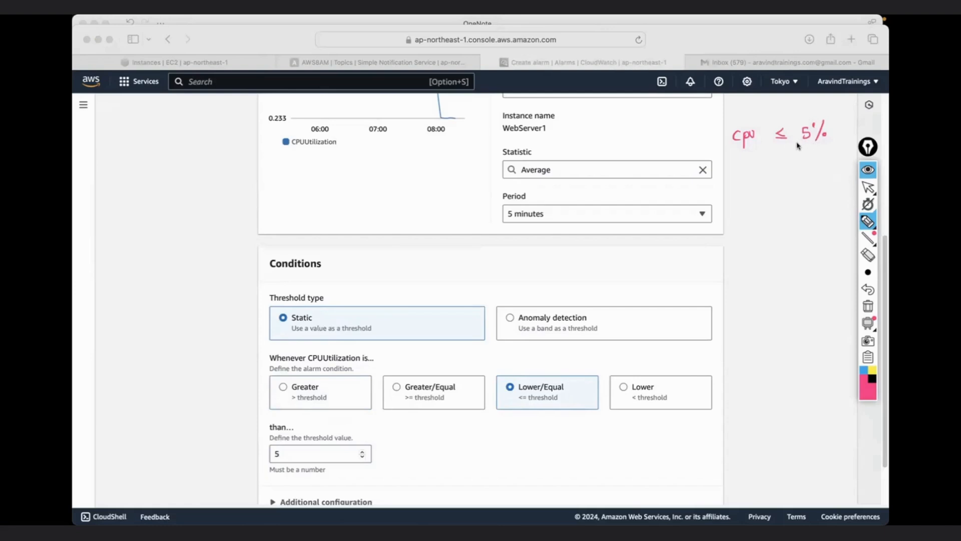
{"action": "mouse_move", "coordinate": [527, 205]}
{"action": "left_mouse_down"}
{"action": "mouse_move", "coordinate": [491, 215]}
{"action": "mouse_move", "coordinate": [516, 201]}
{"action": "left_mouse_up"}
Step: Handwrite sample CPU readings beside the graph: 9:59 AM – 6.78, 10:00 AM – 4% and 10:01 – 4.02
{"action": "mouse_move", "coordinate": [146, 151]}
{"action": "left_mouse_down"}
{"action": "mouse_move", "coordinate": [145, 165]}
{"action": "mouse_move", "coordinate": [197, 131]}
{"action": "mouse_move", "coordinate": [197, 147]}
{"action": "left_mouse_up"}
{"action": "mouse_move", "coordinate": [145, 121]}
{"action": "left_mouse_down"}
{"action": "mouse_move", "coordinate": [141, 134]}
{"action": "mouse_move", "coordinate": [184, 107]}
{"action": "mouse_move", "coordinate": [230, 102]}
{"action": "left_mouse_up"}
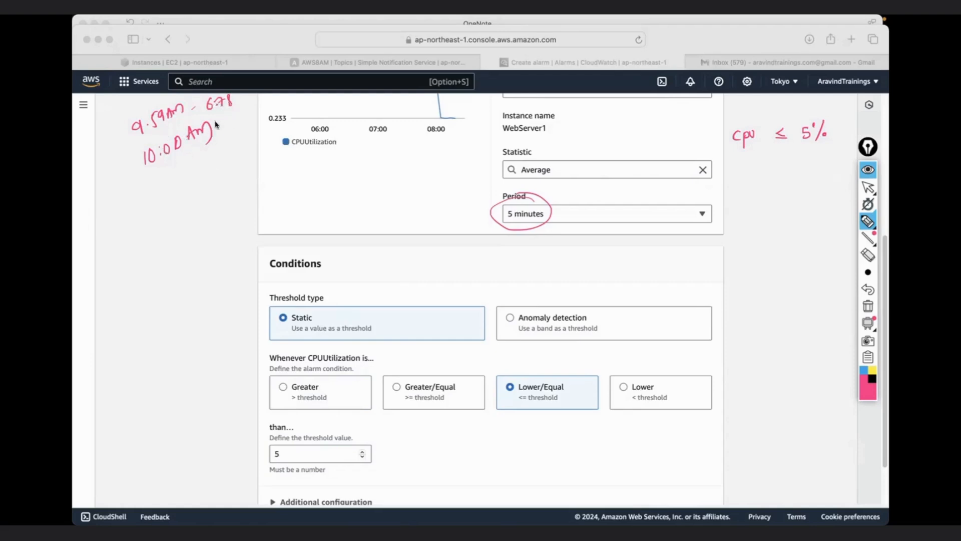
{"action": "left_click_drag", "start_coordinate": [235, 113], "coordinate": [243, 122]}
{"action": "left_click", "coordinate": [252, 115]}
{"action": "mouse_move", "coordinate": [123, 180]}
{"action": "left_mouse_down"}
{"action": "mouse_move", "coordinate": [159, 184]}
{"action": "mouse_move", "coordinate": [176, 170]}
{"action": "left_mouse_up"}
{"action": "left_click", "coordinate": [169, 173]}
{"action": "left_click", "coordinate": [171, 178]}
{"action": "mouse_move", "coordinate": [182, 166]}
{"action": "left_mouse_down"}
{"action": "mouse_move", "coordinate": [182, 174]}
{"action": "mouse_move", "coordinate": [244, 140]}
{"action": "left_mouse_up"}
{"action": "left_click_drag", "start_coordinate": [244, 137], "coordinate": [265, 133]}
{"action": "left_click", "coordinate": [246, 140]}
{"action": "left_click", "coordinate": [254, 130]}
Step: Add the handwritten sample readings for minutes 02 and 03, with values 4.38 and 7%
{"action": "left_click_drag", "start_coordinate": [183, 190], "coordinate": [184, 190]}
{"action": "left_click_drag", "start_coordinate": [188, 187], "coordinate": [200, 189]}
{"action": "left_click_drag", "start_coordinate": [202, 187], "coordinate": [211, 184]}
{"action": "mouse_move", "coordinate": [252, 158]}
{"action": "left_mouse_down"}
{"action": "mouse_move", "coordinate": [254, 167]}
{"action": "mouse_move", "coordinate": [274, 150]}
{"action": "left_mouse_up"}
{"action": "left_click", "coordinate": [260, 158]}
{"action": "left_click_drag", "start_coordinate": [189, 218], "coordinate": [191, 218]}
{"action": "left_click_drag", "start_coordinate": [195, 212], "coordinate": [197, 222]}
{"action": "left_click_drag", "start_coordinate": [211, 211], "coordinate": [262, 196]}
{"action": "left_click_drag", "start_coordinate": [259, 190], "coordinate": [272, 199]}
{"action": "left_click", "coordinate": [269, 181]}
{"action": "left_click", "coordinate": [275, 185]}
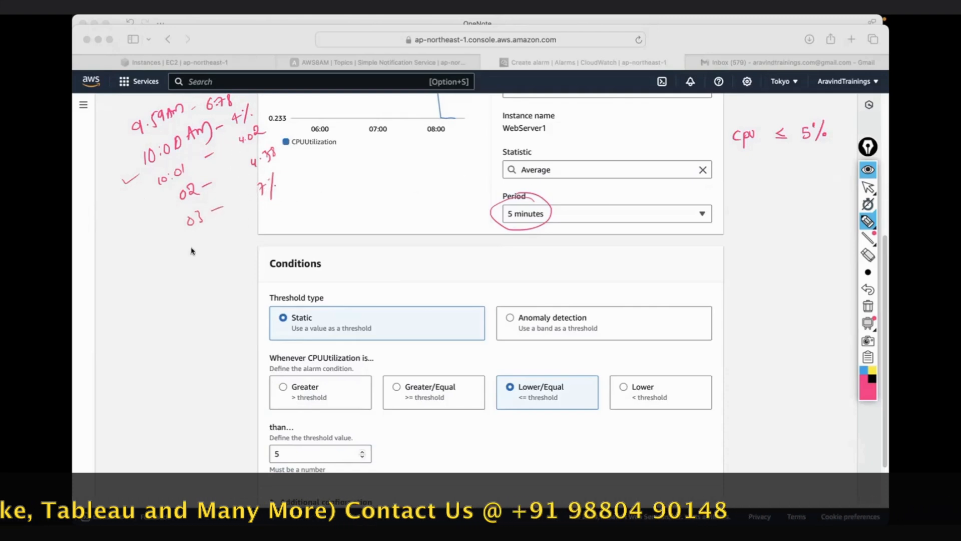
Step: Continue the handwritten readings for minutes 04 to 8 with the values 3%, 3.02, 3.3, 3.4 and 2%
{"action": "left_click_drag", "start_coordinate": [199, 243], "coordinate": [206, 253]}
{"action": "left_click_drag", "start_coordinate": [211, 244], "coordinate": [219, 240]}
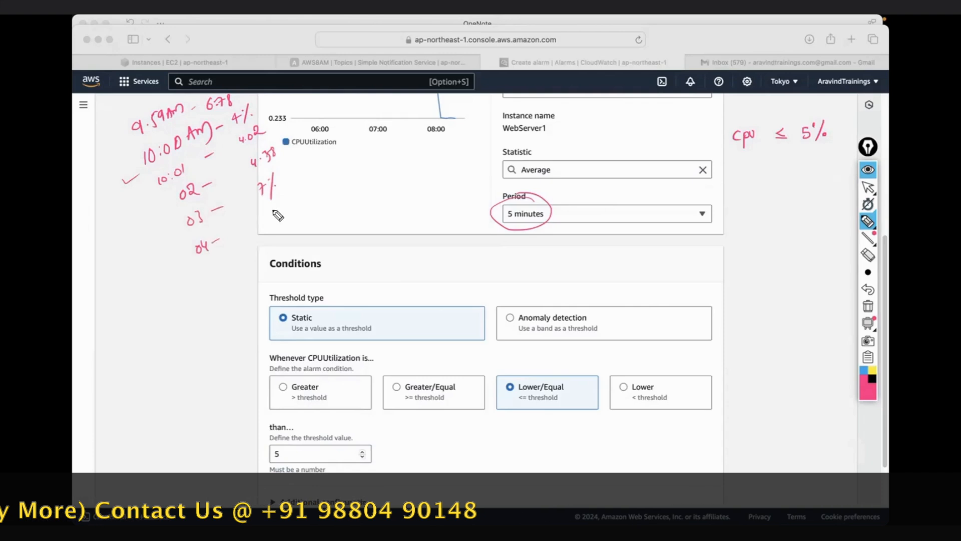
{"action": "left_click_drag", "start_coordinate": [271, 209], "coordinate": [282, 215]}
{"action": "left_click_drag", "start_coordinate": [212, 264], "coordinate": [208, 274]}
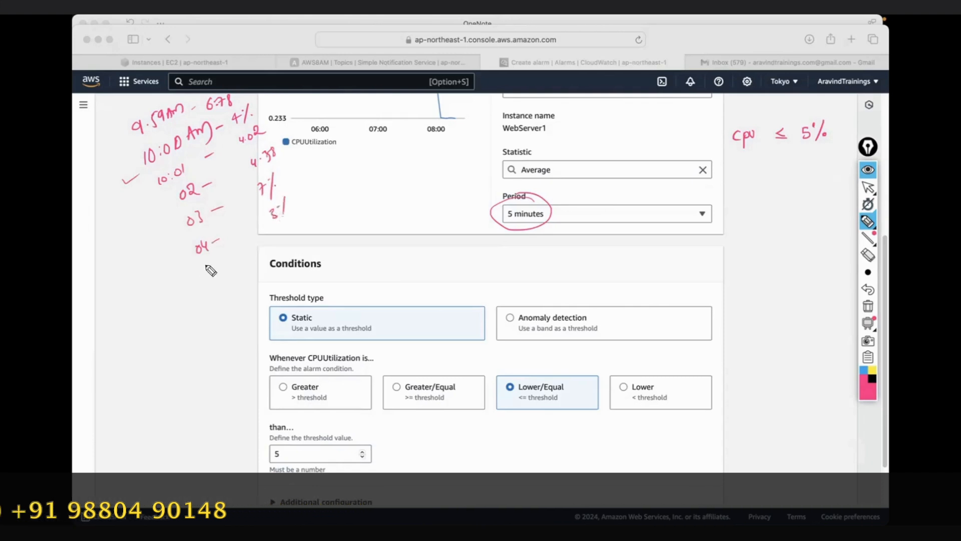
{"action": "left_click", "coordinate": [222, 261]}
{"action": "mouse_move", "coordinate": [279, 232]}
{"action": "left_mouse_down"}
{"action": "mouse_move", "coordinate": [284, 242]}
{"action": "mouse_move", "coordinate": [295, 228]}
{"action": "left_mouse_up"}
{"action": "left_click", "coordinate": [290, 233]}
{"action": "left_click_drag", "start_coordinate": [297, 226], "coordinate": [308, 224]}
{"action": "left_click_drag", "start_coordinate": [232, 287], "coordinate": [230, 299]}
{"action": "left_click_drag", "start_coordinate": [245, 285], "coordinate": [316, 259]}
{"action": "left_click", "coordinate": [302, 255]}
{"action": "mouse_move", "coordinate": [230, 316]}
{"action": "left_mouse_down"}
{"action": "mouse_move", "coordinate": [234, 325]}
{"action": "mouse_move", "coordinate": [265, 301]}
{"action": "left_mouse_up"}
{"action": "mouse_move", "coordinate": [321, 274]}
{"action": "left_mouse_down"}
{"action": "mouse_move", "coordinate": [327, 283]}
{"action": "mouse_move", "coordinate": [346, 277]}
{"action": "left_mouse_up"}
{"action": "left_click", "coordinate": [335, 276]}
{"action": "left_click_drag", "start_coordinate": [245, 337], "coordinate": [263, 326]}
{"action": "left_click_drag", "start_coordinate": [346, 289], "coordinate": [366, 299]}
{"action": "left_click", "coordinate": [356, 296]}
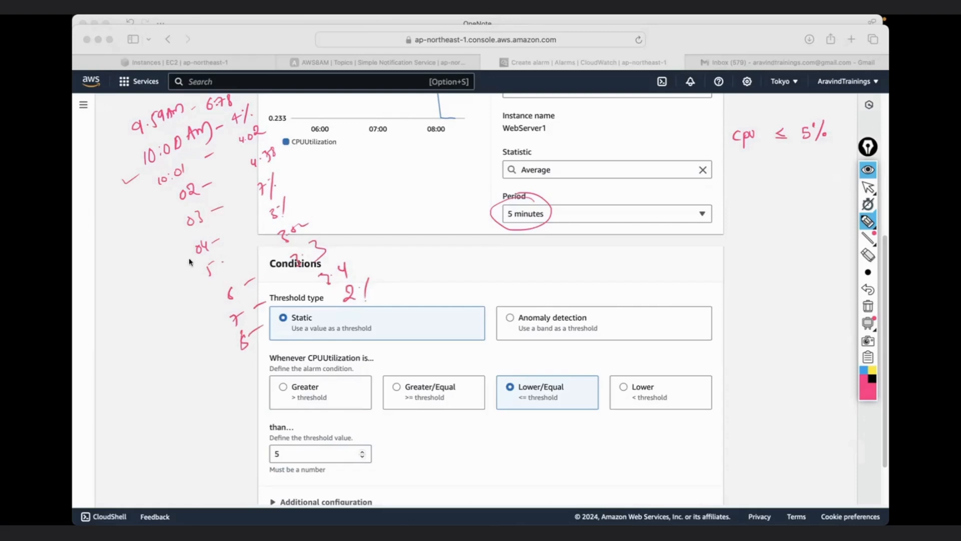
Step: Bracket minutes 04 to 8, tick their readings, circle the 5 minutes period again, and clear the annotations
{"action": "mouse_move", "coordinate": [184, 250]}
{"action": "left_mouse_down"}
{"action": "mouse_move", "coordinate": [179, 285]}
{"action": "mouse_move", "coordinate": [216, 371]}
{"action": "left_mouse_up"}
{"action": "mouse_move", "coordinate": [299, 198]}
{"action": "left_mouse_down"}
{"action": "mouse_move", "coordinate": [319, 185]}
{"action": "mouse_move", "coordinate": [335, 205]}
{"action": "left_mouse_up"}
{"action": "mouse_move", "coordinate": [328, 244]}
{"action": "left_mouse_down"}
{"action": "mouse_move", "coordinate": [350, 231]}
{"action": "mouse_move", "coordinate": [390, 265]}
{"action": "left_mouse_up"}
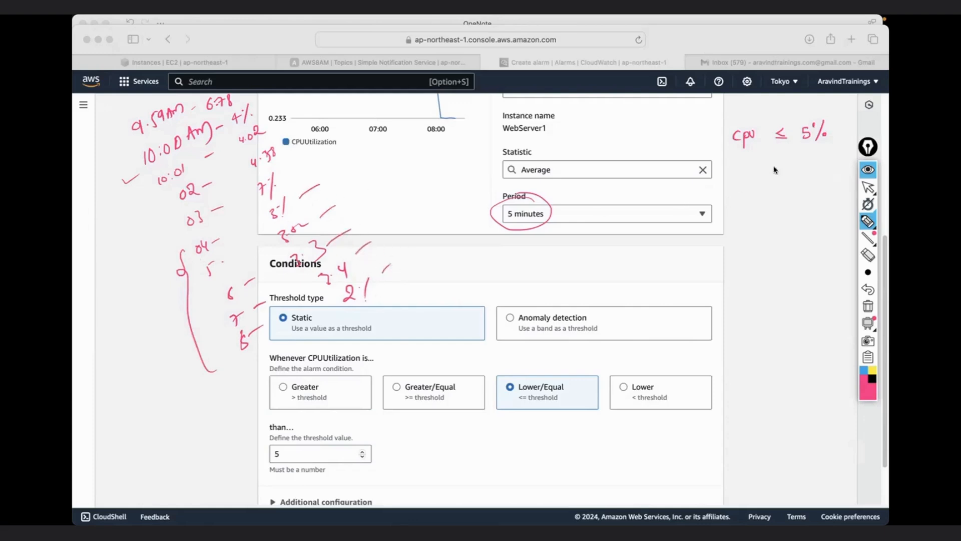
{"action": "left_click_drag", "start_coordinate": [421, 268], "coordinate": [468, 247]}
{"action": "mouse_move", "coordinate": [533, 189]}
{"action": "left_mouse_down"}
{"action": "mouse_move", "coordinate": [476, 214]}
{"action": "mouse_move", "coordinate": [540, 191]}
{"action": "left_mouse_up"}
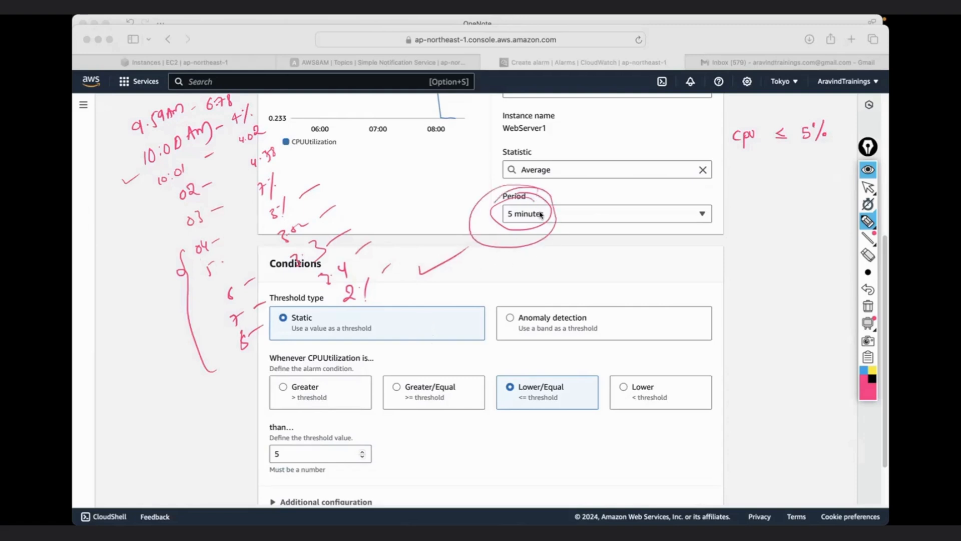
{"action": "left_click_drag", "start_coordinate": [550, 211], "coordinate": [593, 191]}
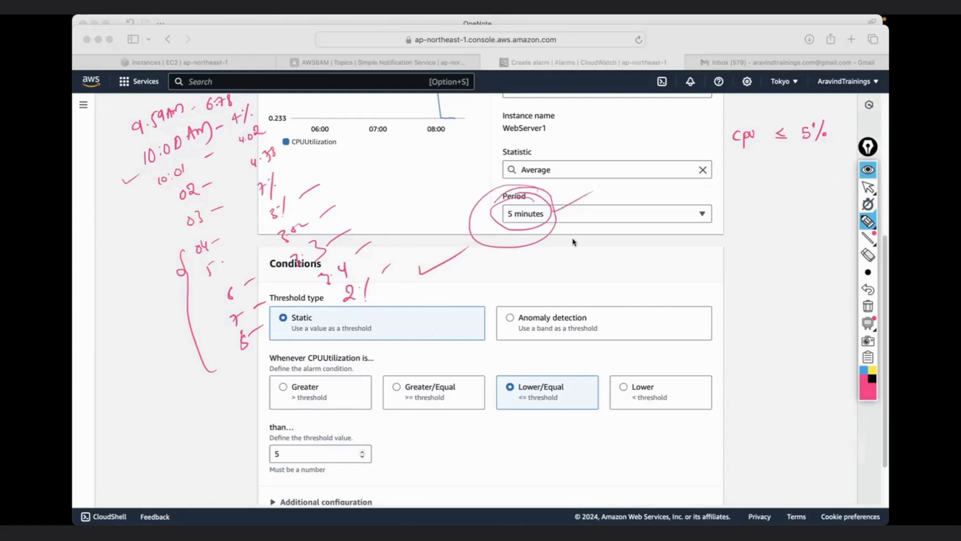
{"action": "left_click", "coordinate": [868, 306]}
{"action": "left_click", "coordinate": [868, 188]}
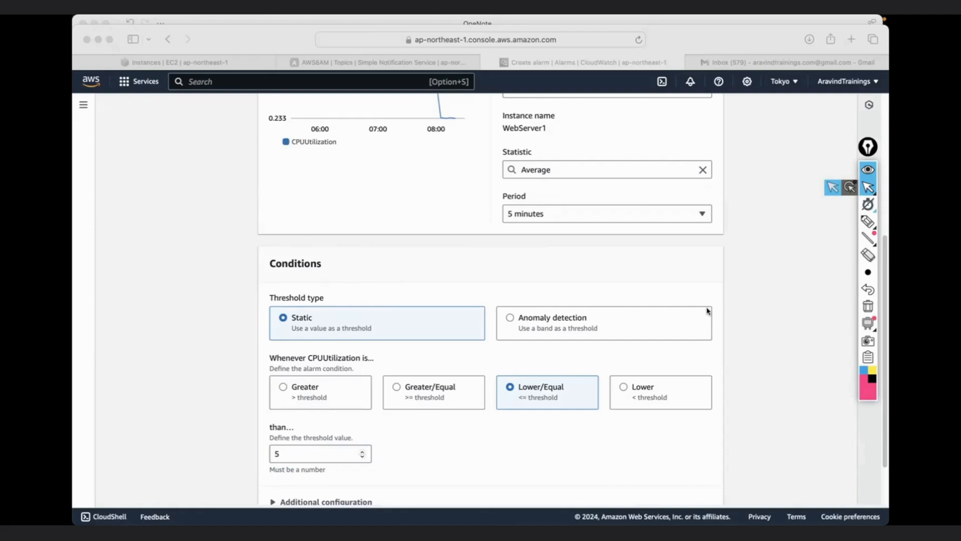
Step: Set the alarm's threshold value to 10
{"action": "left_click", "coordinate": [283, 455]}
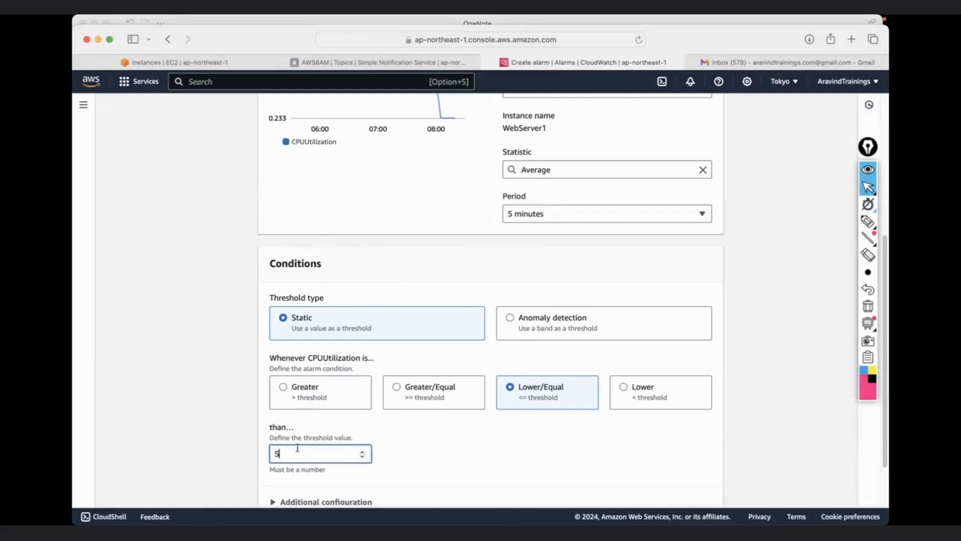
{"action": "key", "text": "BackSpace"}
{"action": "type", "text": "10"}
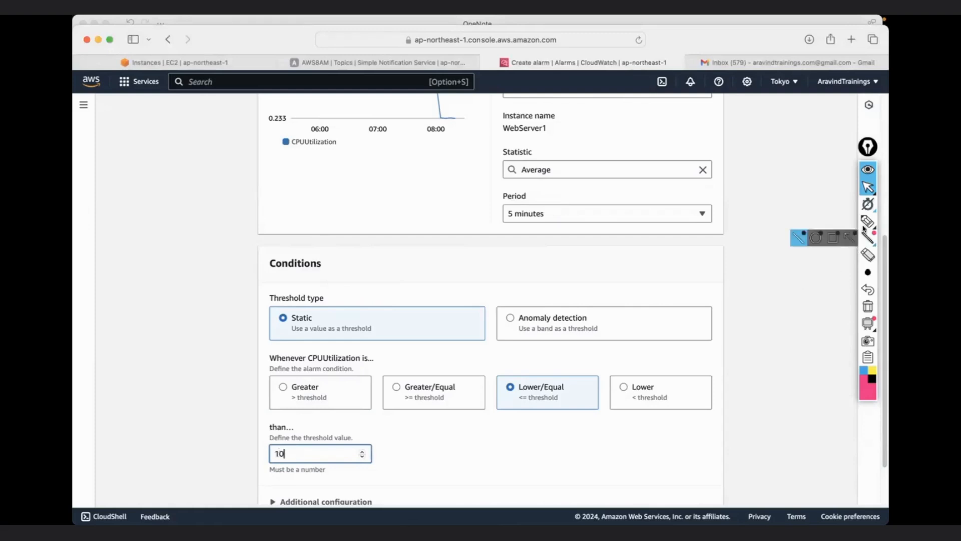
Step: Handwrite "CPU ≤ 10%" beside the graph with a tick, circle the threshold value and mark the <= sign
{"action": "left_click", "coordinate": [867, 222]}
{"action": "left_click_drag", "start_coordinate": [147, 144], "coordinate": [150, 152]}
{"action": "left_click_drag", "start_coordinate": [157, 146], "coordinate": [196, 154]}
{"action": "left_click_drag", "start_coordinate": [215, 143], "coordinate": [227, 145]}
{"action": "left_click_drag", "start_coordinate": [233, 136], "coordinate": [229, 155]}
{"action": "left_click_drag", "start_coordinate": [281, 440], "coordinate": [286, 447]}
{"action": "left_click_drag", "start_coordinate": [522, 402], "coordinate": [530, 405]}
{"action": "left_click_drag", "start_coordinate": [245, 143], "coordinate": [264, 136]}
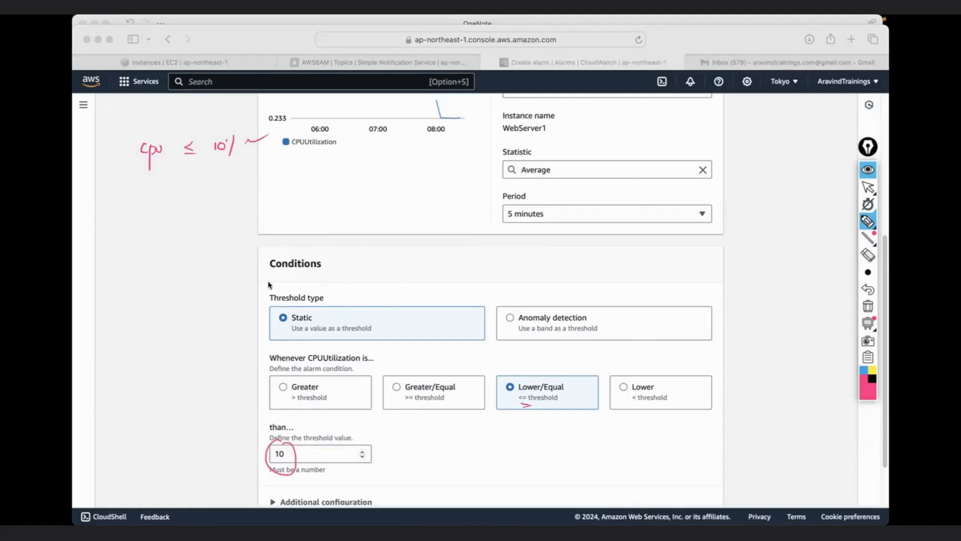
Step: Handwrite the examples 2.03% and 10%, circle the period and the CPU condition, and clear the annotations
{"action": "mouse_move", "coordinate": [163, 200]}
{"action": "left_mouse_down"}
{"action": "mouse_move", "coordinate": [170, 213]}
{"action": "mouse_move", "coordinate": [182, 199]}
{"action": "left_mouse_up"}
{"action": "left_click", "coordinate": [174, 204]}
{"action": "left_click_drag", "start_coordinate": [190, 197], "coordinate": [189, 208]}
{"action": "left_click", "coordinate": [202, 196]}
{"action": "left_click_drag", "start_coordinate": [214, 187], "coordinate": [207, 203]}
{"action": "left_click", "coordinate": [205, 212]}
{"action": "mouse_move", "coordinate": [531, 206]}
{"action": "left_mouse_down"}
{"action": "mouse_move", "coordinate": [500, 212]}
{"action": "mouse_move", "coordinate": [532, 199]}
{"action": "left_mouse_up"}
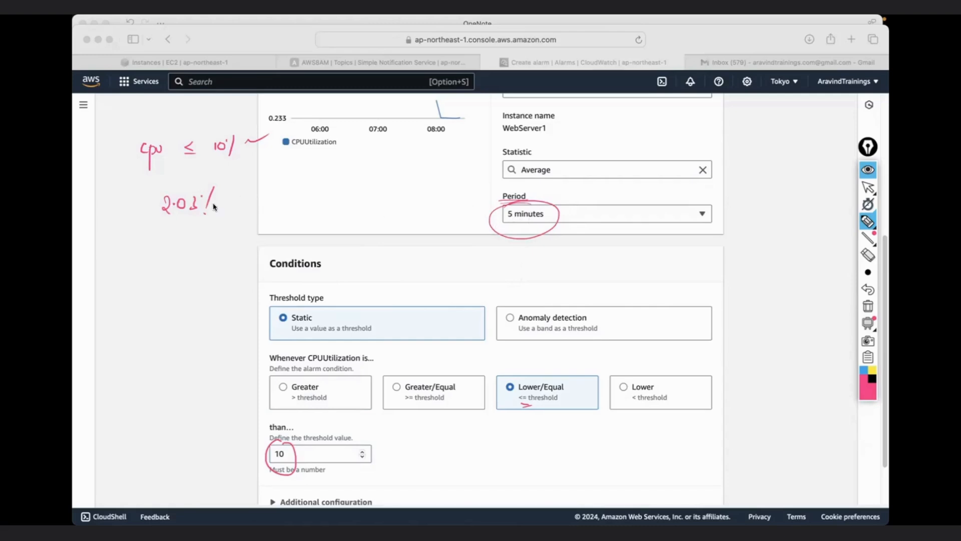
{"action": "mouse_move", "coordinate": [152, 173]}
{"action": "left_mouse_down"}
{"action": "mouse_move", "coordinate": [260, 139]}
{"action": "mouse_move", "coordinate": [167, 170]}
{"action": "left_mouse_up"}
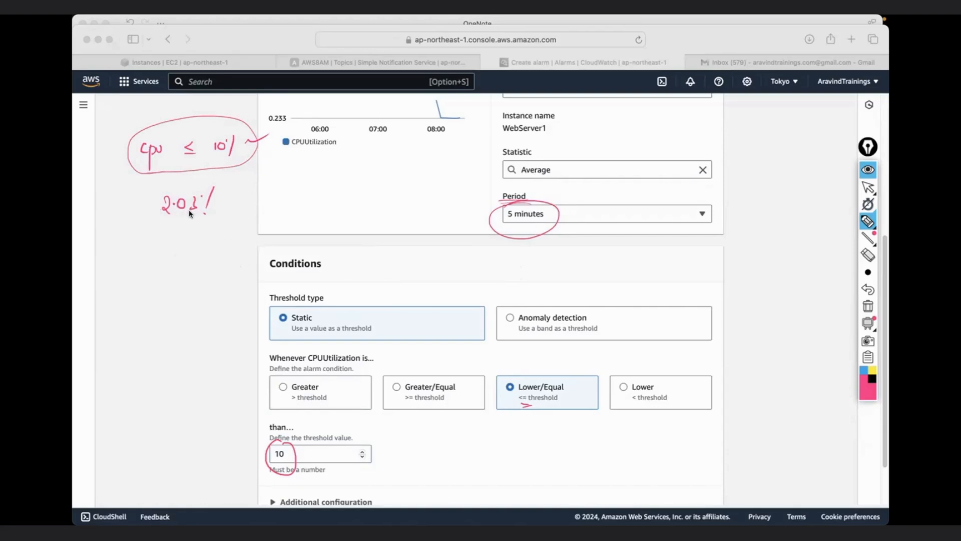
{"action": "mouse_move", "coordinate": [169, 232]}
{"action": "left_mouse_down"}
{"action": "mouse_move", "coordinate": [167, 245]}
{"action": "mouse_move", "coordinate": [184, 246]}
{"action": "left_mouse_up"}
{"action": "left_click", "coordinate": [189, 241]}
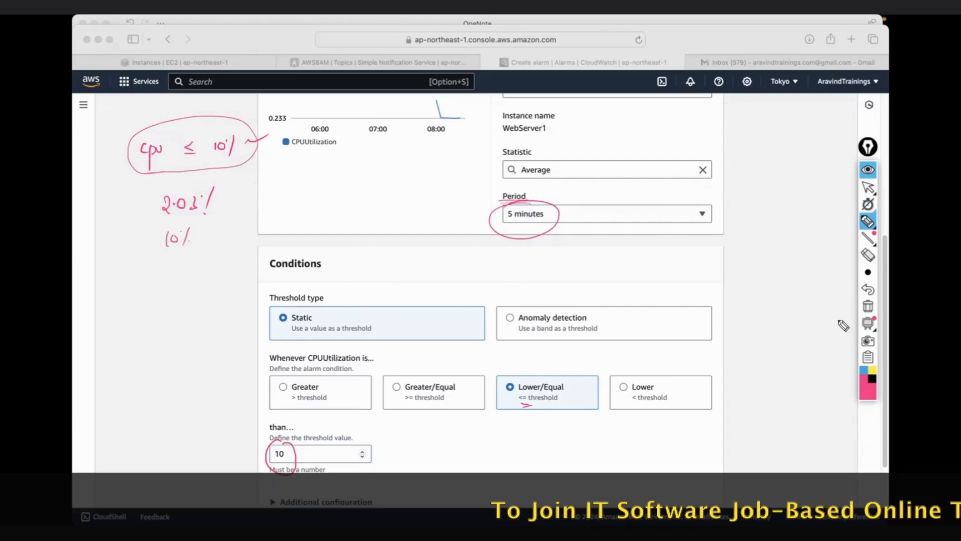
{"action": "left_click", "coordinate": [868, 306]}
{"action": "left_click", "coordinate": [868, 189]}
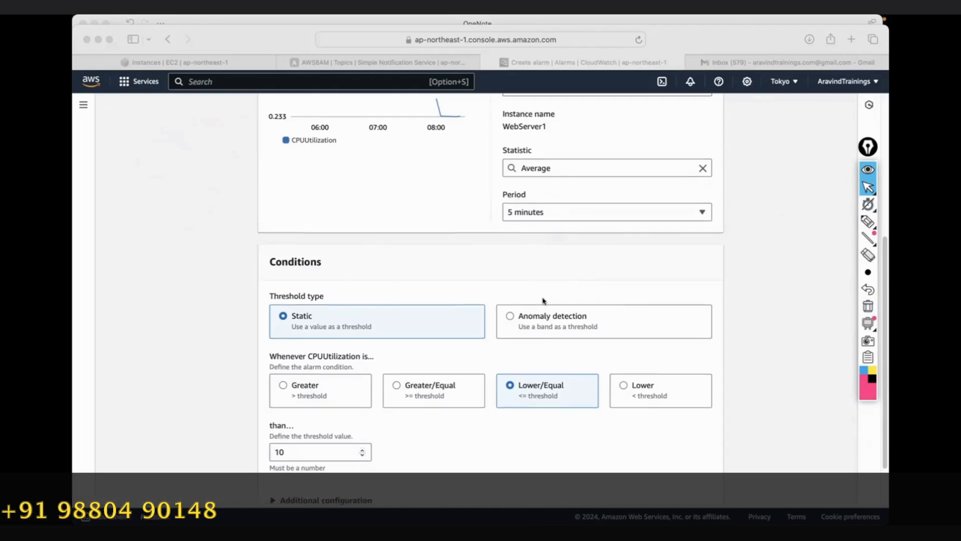
Step: Look over the additional configuration, leave its defaults, and continue to the alarm's action settings
{"action": "scroll", "coordinate": [544, 301], "scroll_direction": "down", "scroll_amount": 2}
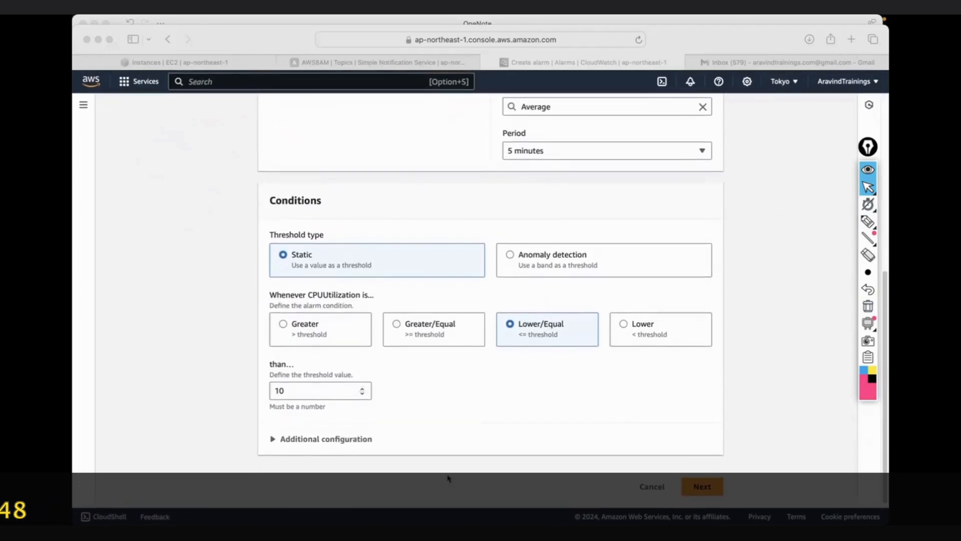
{"action": "left_click", "coordinate": [274, 438]}
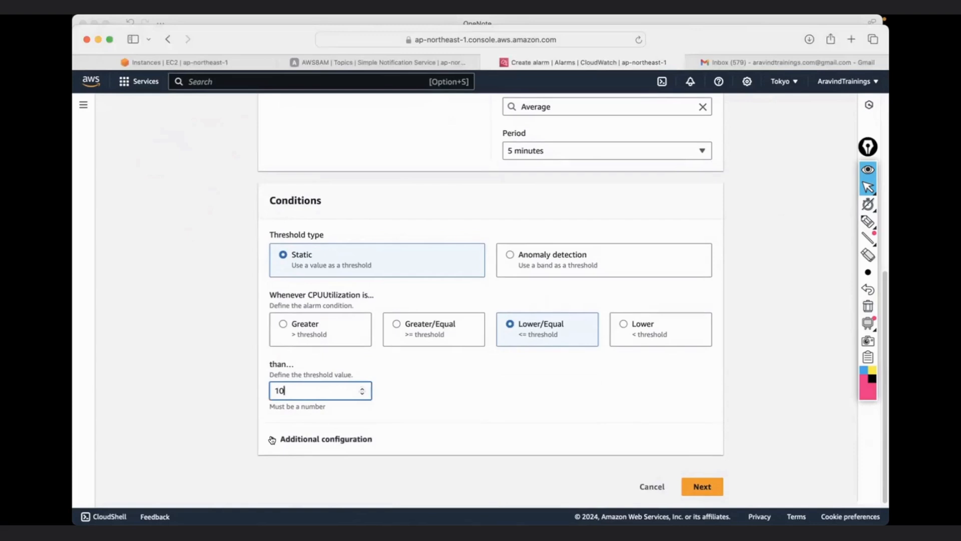
{"action": "left_click", "coordinate": [275, 439]}
{"action": "scroll", "coordinate": [273, 439], "scroll_direction": "down", "scroll_amount": 3}
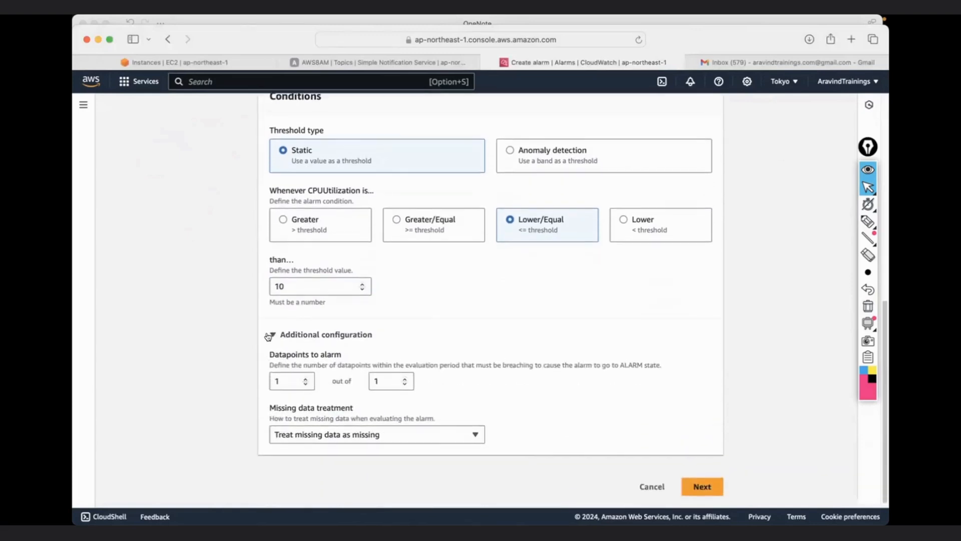
{"action": "left_click", "coordinate": [273, 333]}
{"action": "left_click", "coordinate": [708, 493]}
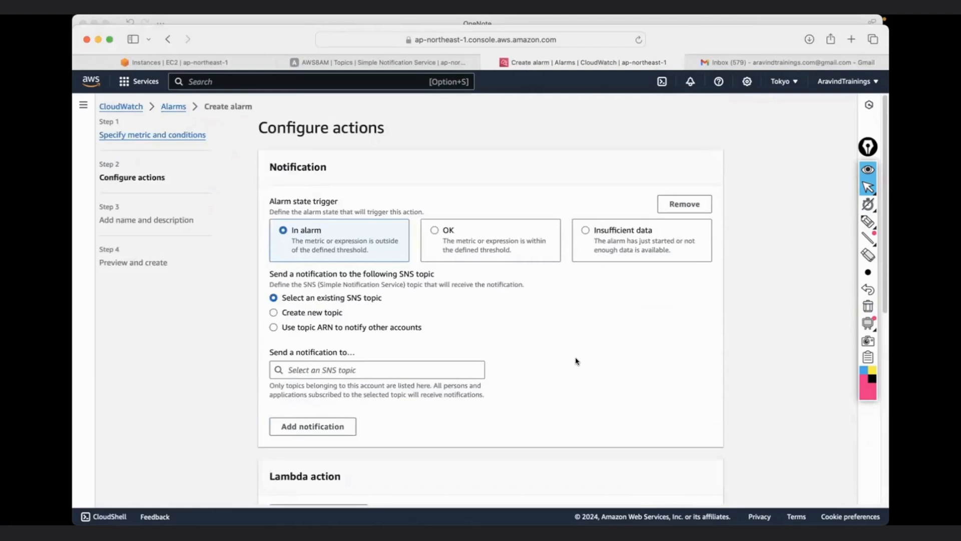
Step: Write a circled "SNS" in pink, underline Notification and Alarm state trigger, and mark the three SNS topic options
{"action": "left_click", "coordinate": [867, 221]}
{"action": "mouse_move", "coordinate": [731, 122]}
{"action": "left_mouse_down"}
{"action": "mouse_move", "coordinate": [758, 138]}
{"action": "mouse_move", "coordinate": [841, 107]}
{"action": "left_mouse_up"}
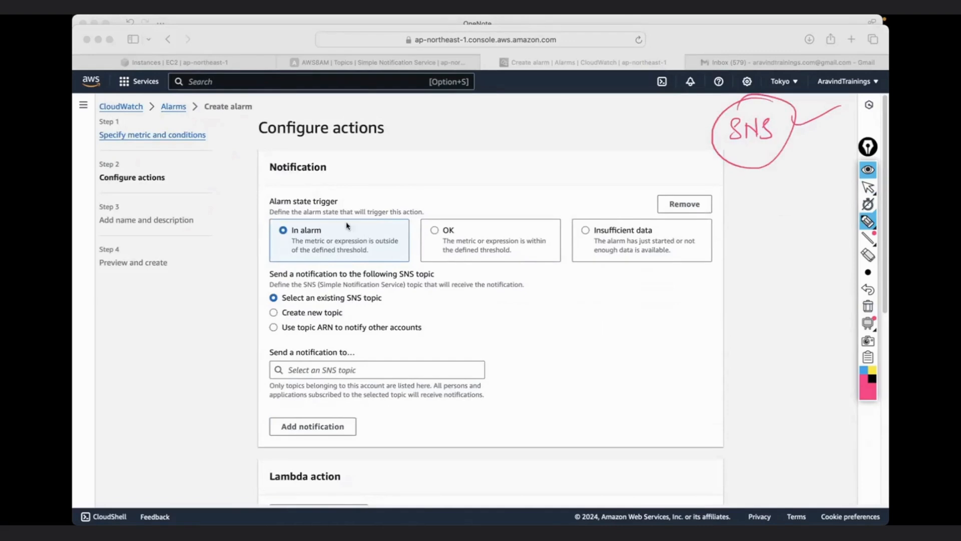
{"action": "left_click_drag", "start_coordinate": [269, 179], "coordinate": [328, 176]}
{"action": "left_click_drag", "start_coordinate": [332, 169], "coordinate": [363, 156]}
{"action": "left_click_drag", "start_coordinate": [269, 207], "coordinate": [338, 206]}
{"action": "mouse_move", "coordinate": [241, 301]}
{"action": "left_mouse_down"}
{"action": "mouse_move", "coordinate": [269, 291]}
{"action": "mouse_move", "coordinate": [263, 304]}
{"action": "left_mouse_up"}
{"action": "left_click_drag", "start_coordinate": [235, 325], "coordinate": [260, 319]}
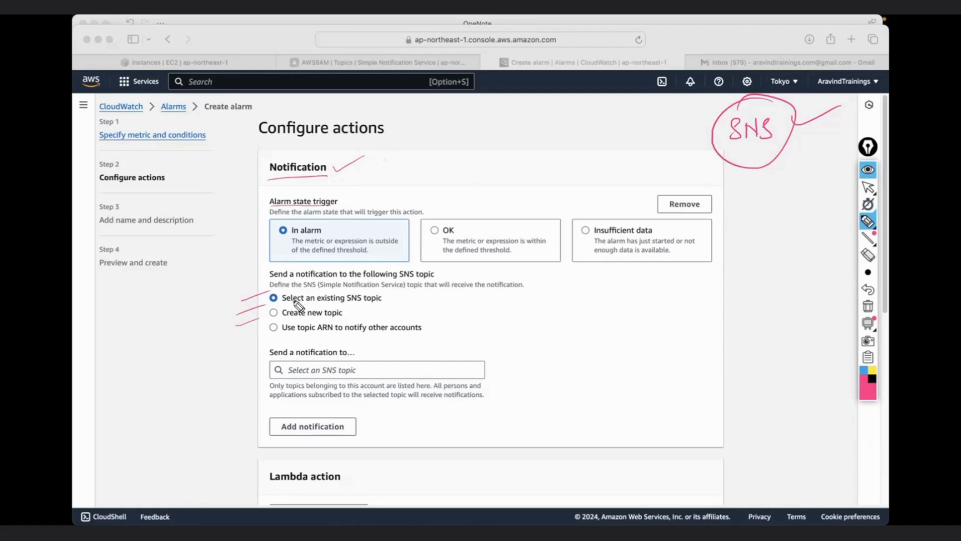
Step: Tick the existing, new and ARN topic options, underline the topic ARN wording, and clear the annotations
{"action": "left_click_drag", "start_coordinate": [387, 299], "coordinate": [401, 289]}
{"action": "left_click_drag", "start_coordinate": [346, 313], "coordinate": [365, 307]}
{"action": "left_click_drag", "start_coordinate": [318, 331], "coordinate": [332, 330]}
{"action": "left_click_drag", "start_coordinate": [432, 326], "coordinate": [449, 319]}
{"action": "left_click", "coordinate": [867, 307]}
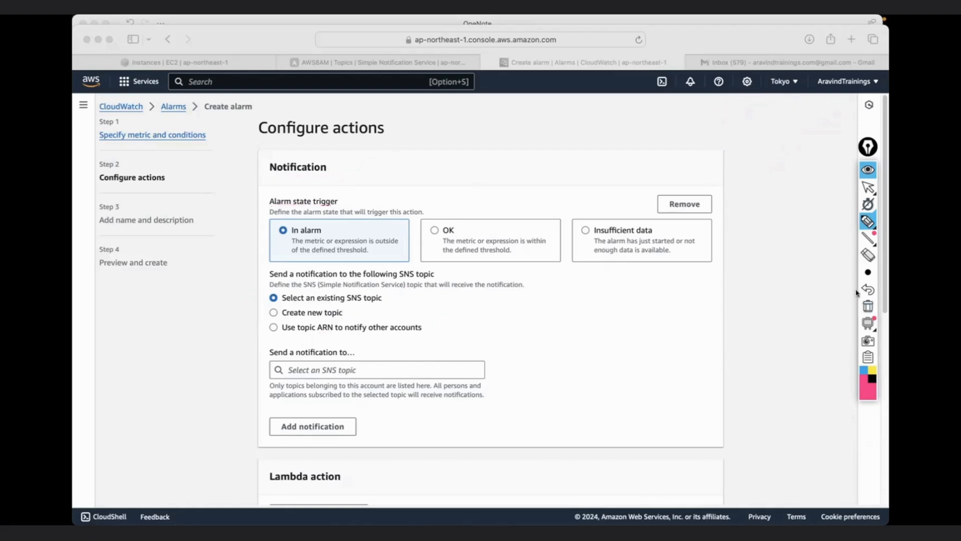
Step: Stop annotating and switch to the AWS8AM topic page in Amazon SNS
{"action": "left_click", "coordinate": [868, 188]}
{"action": "mouse_move", "coordinate": [868, 204]}
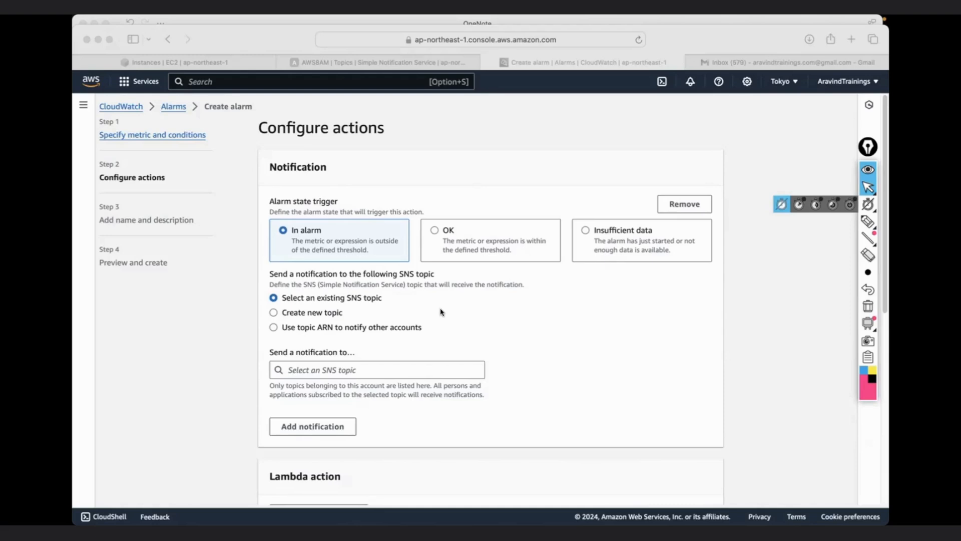
{"action": "left_click", "coordinate": [344, 64]}
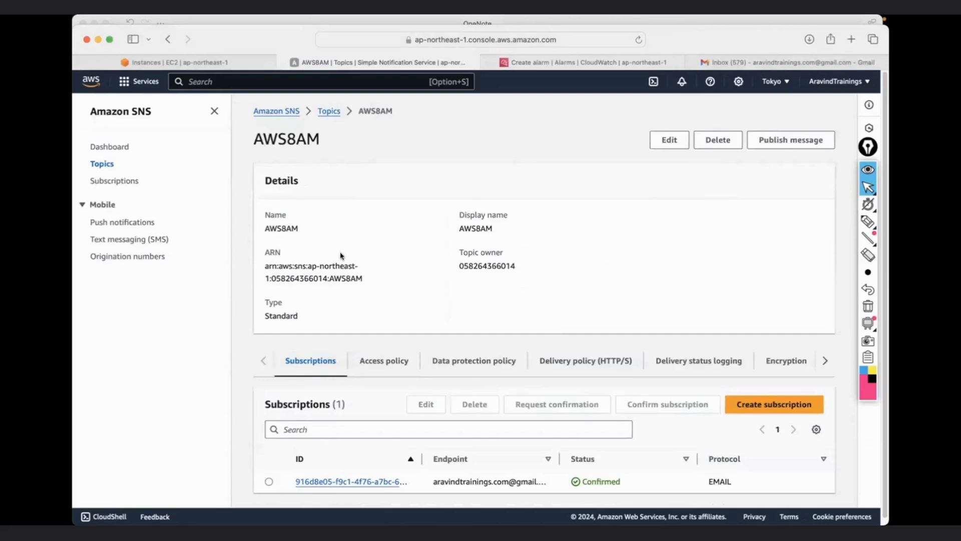
Step: Return to the CloudWatch alarm setup and select the existing SNS topic AWS8AM to receive the notification
{"action": "left_click", "coordinate": [540, 66]}
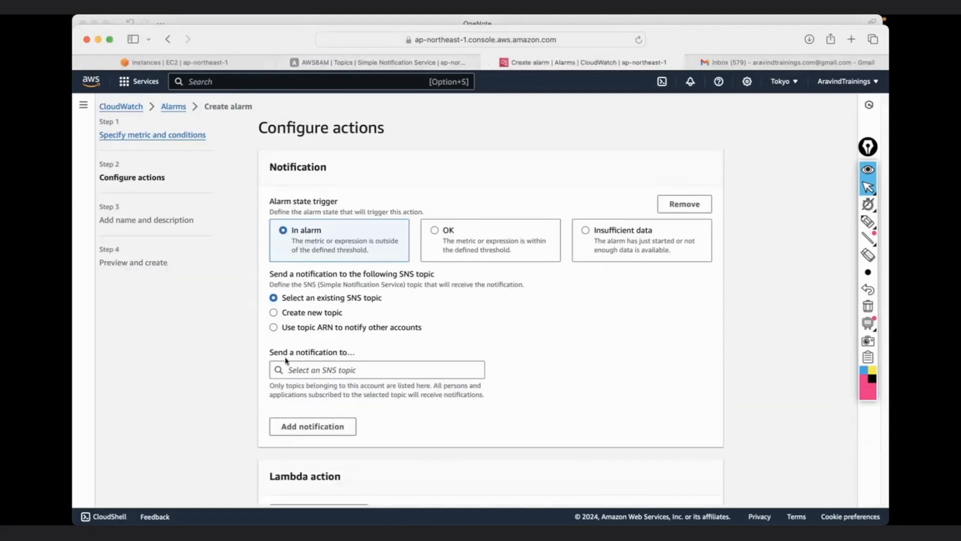
{"action": "left_click", "coordinate": [316, 371]}
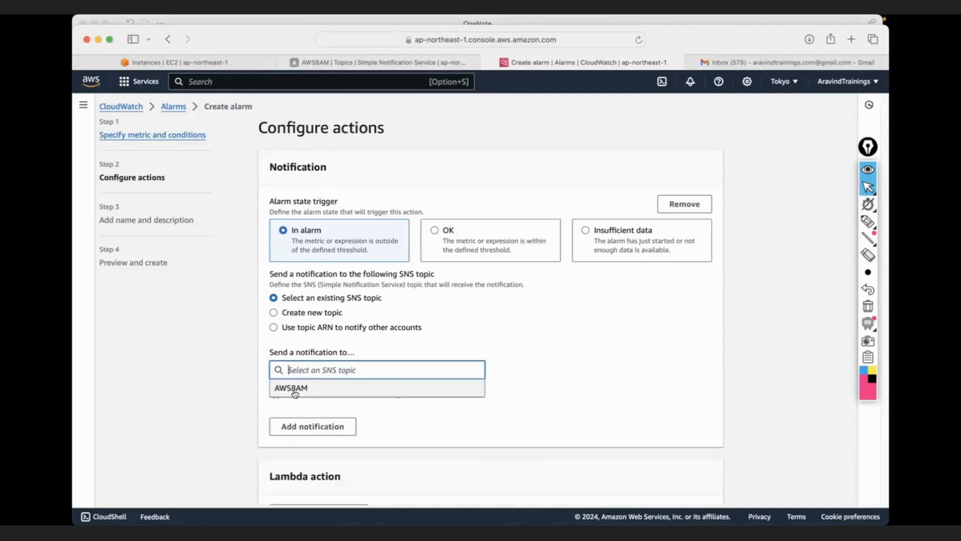
{"action": "left_click", "coordinate": [301, 387]}
{"action": "left_click", "coordinate": [507, 394]}
Step: Underline the topic's email endpoint in pink, mark the Email (endpoints) label, clear the marks, and stop annotating
{"action": "left_click", "coordinate": [868, 221]}
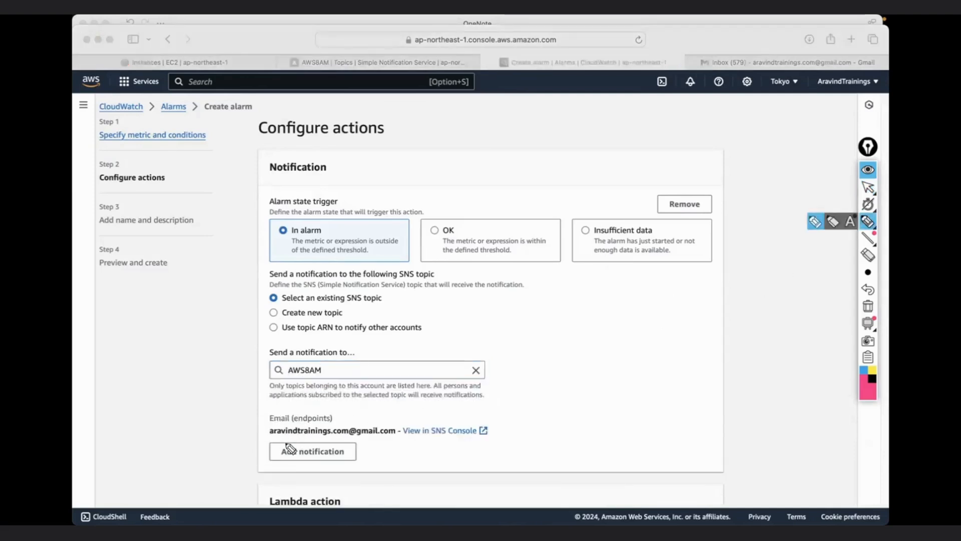
{"action": "left_click_drag", "start_coordinate": [270, 437], "coordinate": [394, 437]}
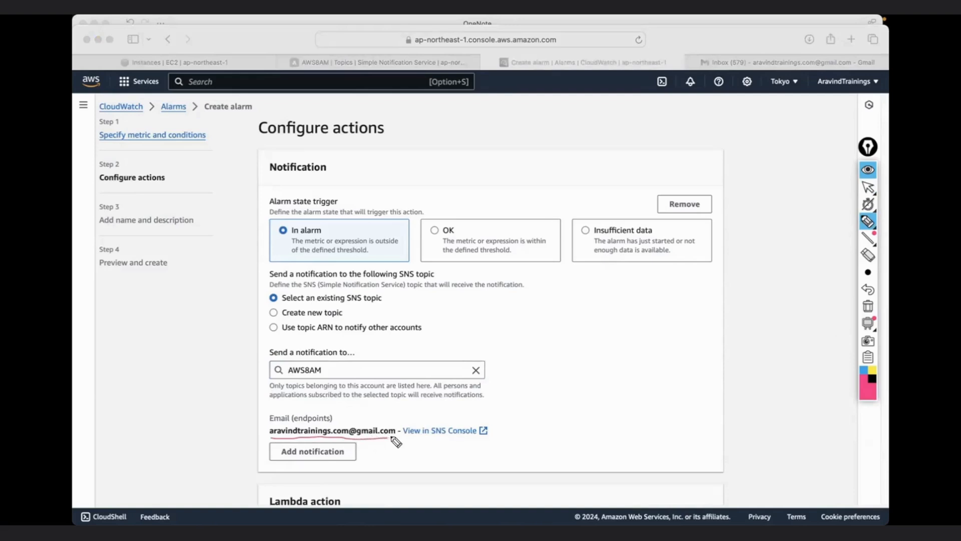
{"action": "left_click_drag", "start_coordinate": [260, 421], "coordinate": [277, 415]}
{"action": "left_click_drag", "start_coordinate": [349, 424], "coordinate": [368, 414]}
{"action": "left_click", "coordinate": [867, 299]}
{"action": "left_click", "coordinate": [868, 187]}
Step: Look through the Lambda, Auto Scaling and EC2 action sections, and add an EC2 action to the alarm
{"action": "scroll", "coordinate": [444, 350], "scroll_direction": "down", "scroll_amount": 1}
{"action": "scroll", "coordinate": [444, 350], "scroll_direction": "down", "scroll_amount": 2}
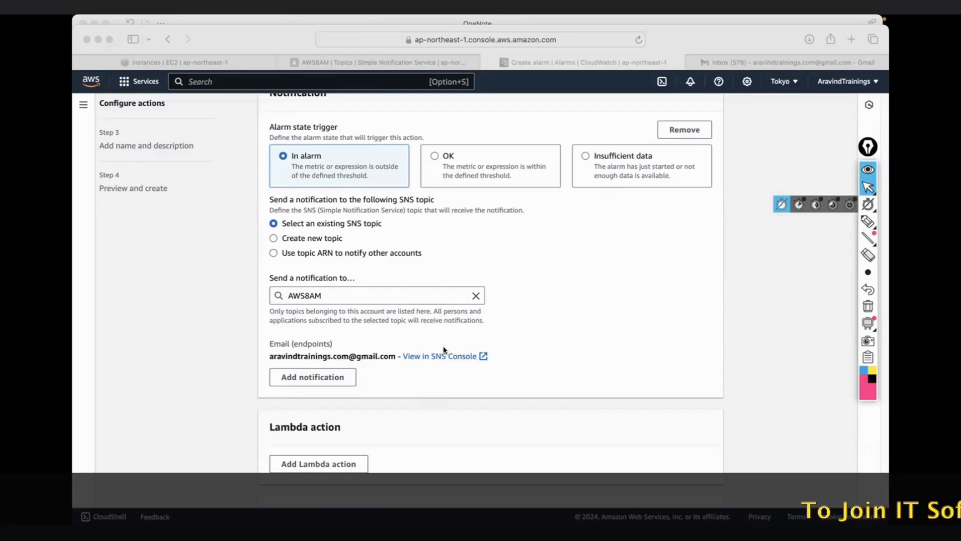
{"action": "scroll", "coordinate": [443, 349], "scroll_direction": "down", "scroll_amount": 2}
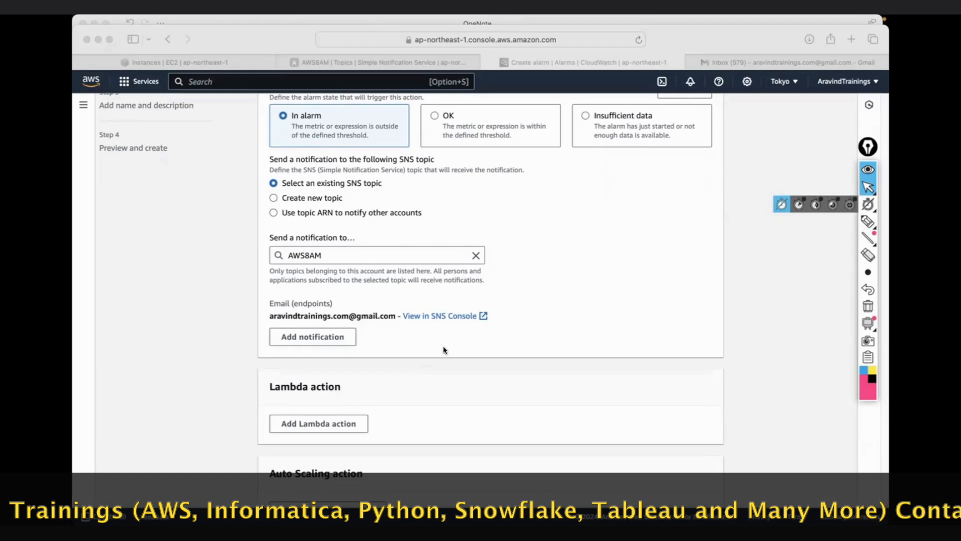
{"action": "scroll", "coordinate": [444, 350], "scroll_direction": "down", "scroll_amount": 1}
{"action": "scroll", "coordinate": [444, 349], "scroll_direction": "down", "scroll_amount": 5}
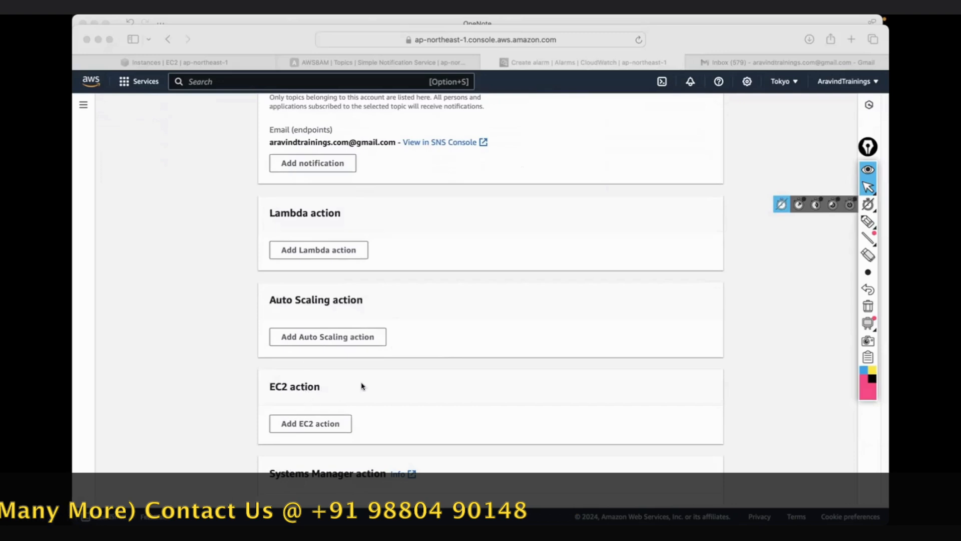
{"action": "scroll", "coordinate": [363, 386], "scroll_direction": "down", "scroll_amount": 2}
{"action": "scroll", "coordinate": [363, 386], "scroll_direction": "down", "scroll_amount": 1}
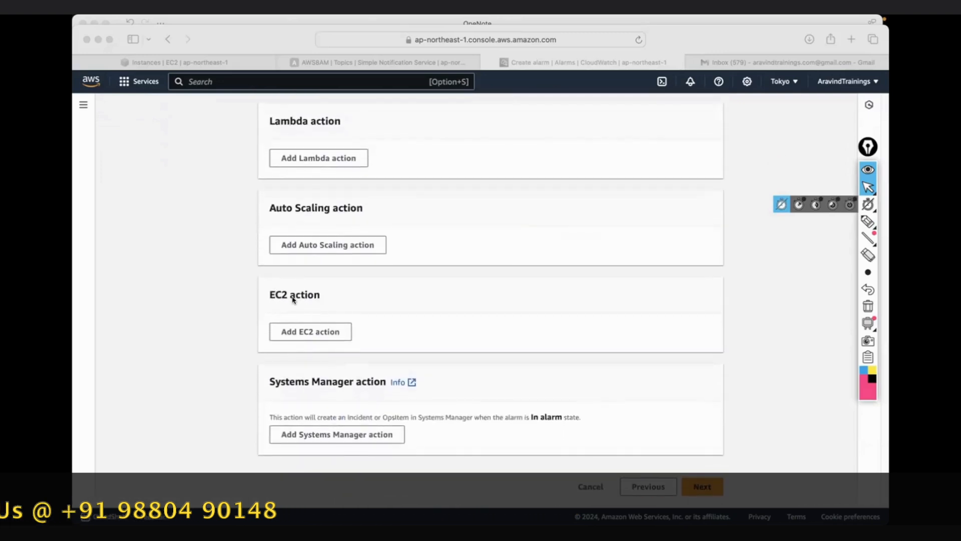
{"action": "left_click", "coordinate": [271, 294]}
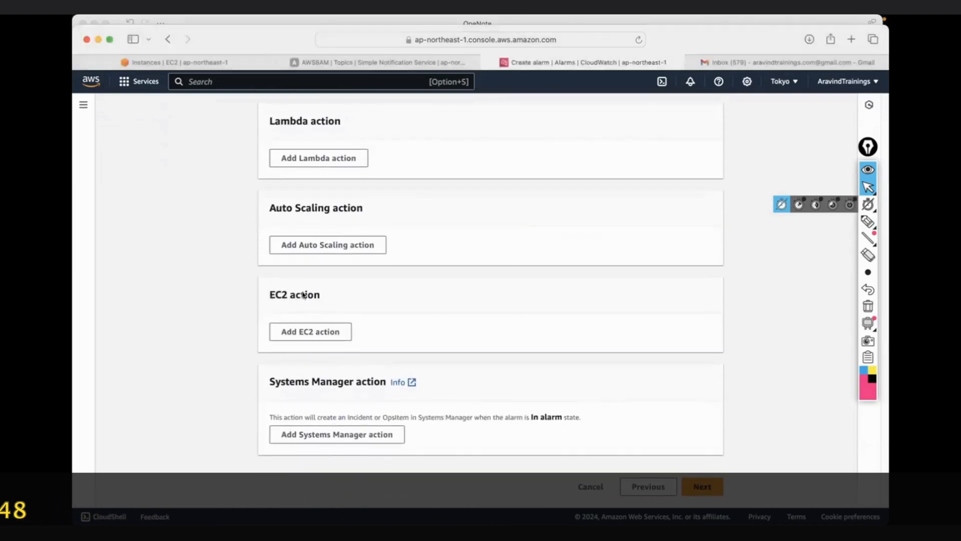
{"action": "left_click_drag", "start_coordinate": [320, 295], "coordinate": [268, 295]}
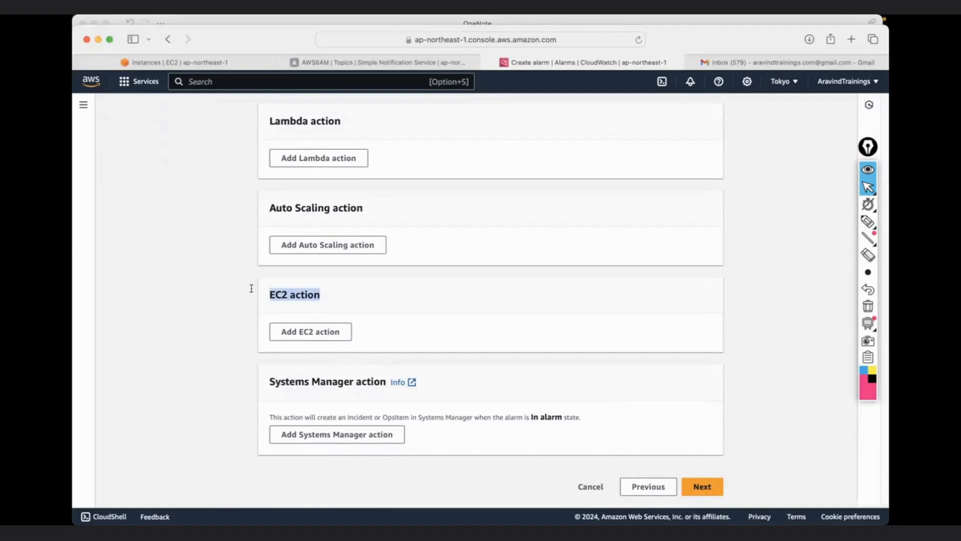
{"action": "left_click", "coordinate": [300, 332]}
{"action": "scroll", "coordinate": [389, 326], "scroll_direction": "down", "scroll_amount": 4}
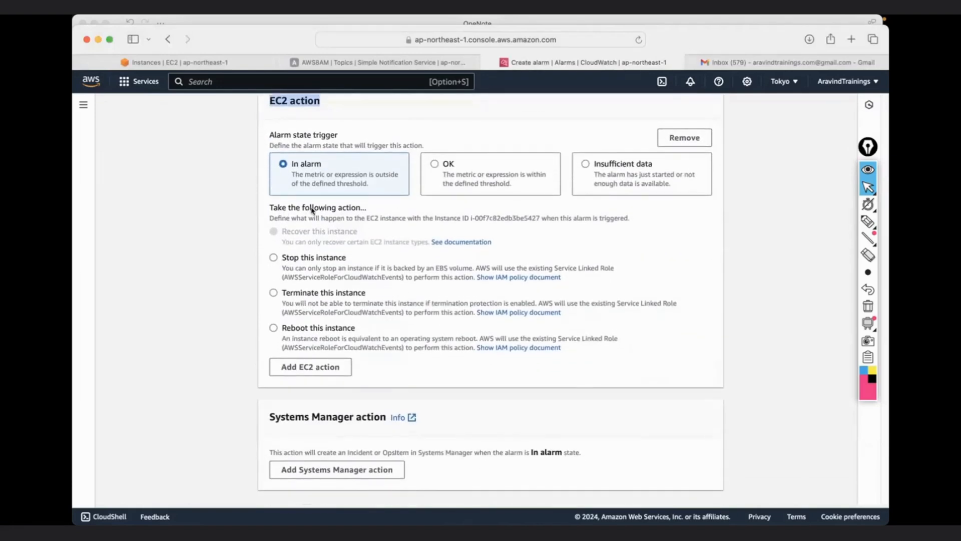
Step: Tick the stop, terminate and reboot options in pink, clear the marks, and choose Stop this instance as the EC2 action
{"action": "left_click", "coordinate": [868, 221]}
{"action": "left_click_drag", "start_coordinate": [248, 259], "coordinate": [293, 244]}
{"action": "left_click_drag", "start_coordinate": [238, 299], "coordinate": [278, 292]}
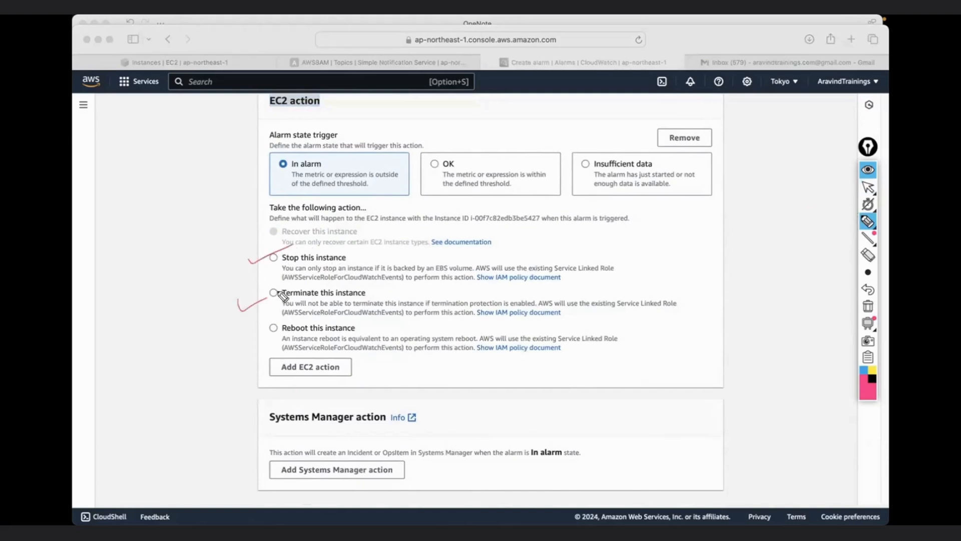
{"action": "left_click_drag", "start_coordinate": [239, 332], "coordinate": [271, 330]}
{"action": "left_click", "coordinate": [866, 309]}
{"action": "left_click", "coordinate": [868, 187]}
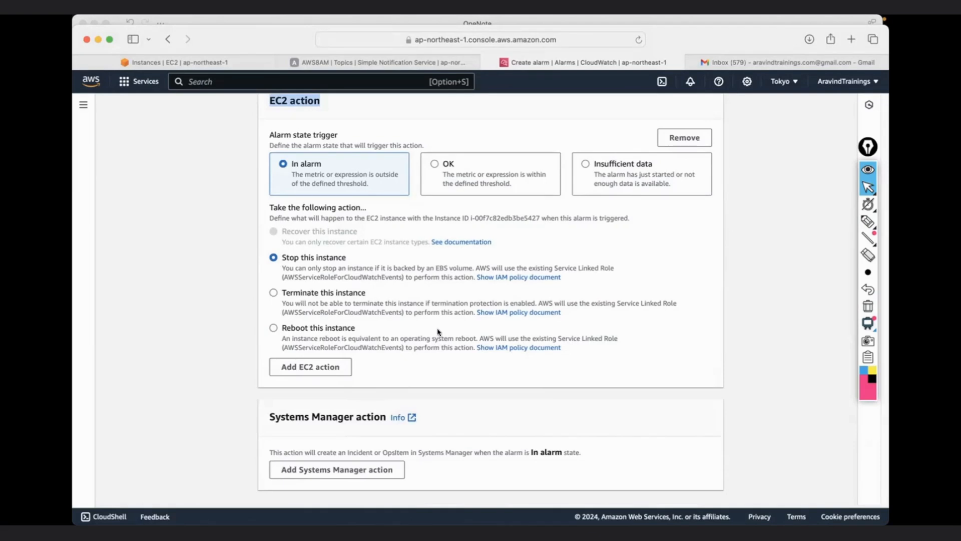
Step: Check WebServer1 in the EC2 instances list, return to the alarm setup, and continue to its name and description
{"action": "scroll", "coordinate": [438, 331], "scroll_direction": "down", "scroll_amount": 2}
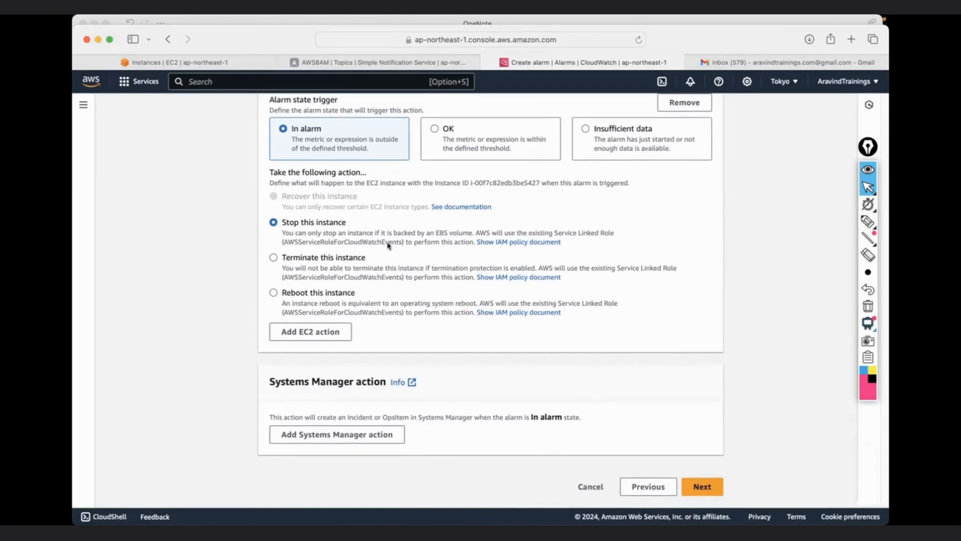
{"action": "scroll", "coordinate": [388, 245], "scroll_direction": "up", "scroll_amount": 2}
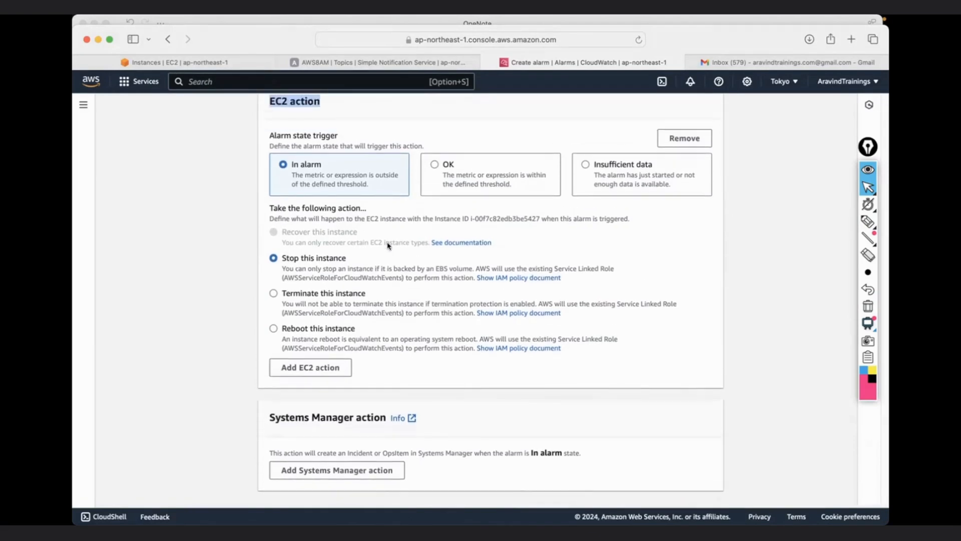
{"action": "left_click", "coordinate": [164, 64]}
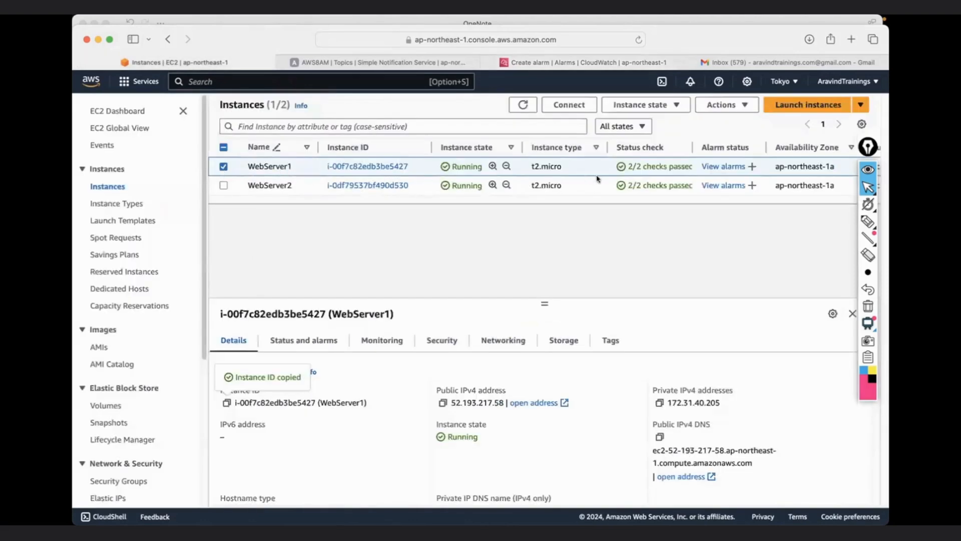
{"action": "left_click", "coordinate": [575, 62]}
{"action": "scroll", "coordinate": [649, 353], "scroll_direction": "down", "scroll_amount": 2}
{"action": "left_click", "coordinate": [712, 494]}
Step: Name the alarm "Webserver1 Alarm" and continue to the preview
{"action": "left_click", "coordinate": [354, 219]}
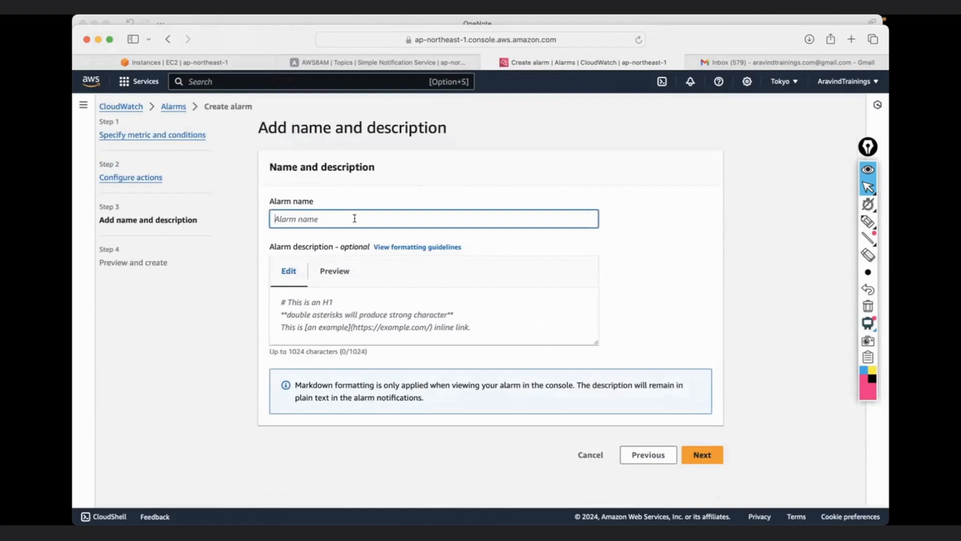
{"action": "type", "text": "Webserver1 Alarm"}
{"action": "left_click", "coordinate": [696, 457]}
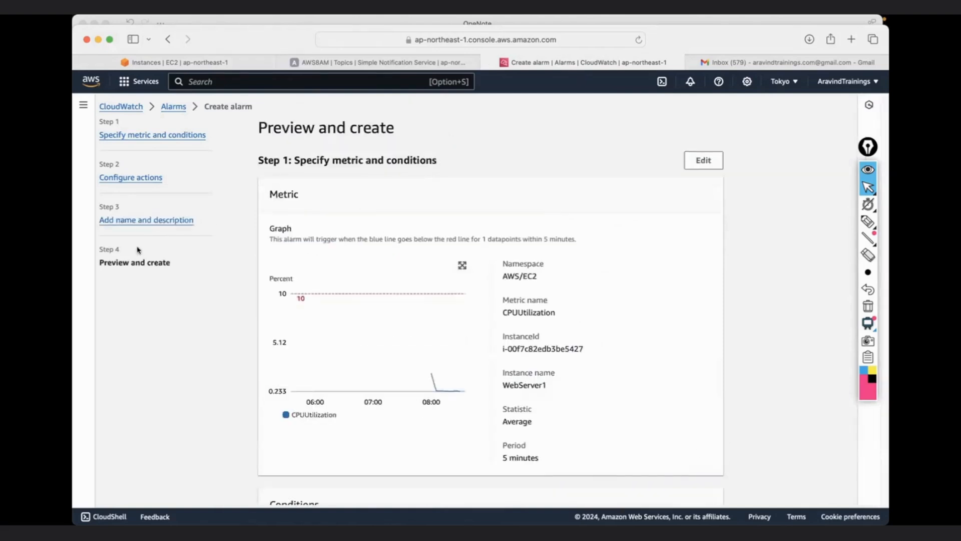
Step: Underline Preview and create, circle the CPUUtilization metric and the 5 minutes period in pink, and clear the marks
{"action": "left_click", "coordinate": [868, 221]}
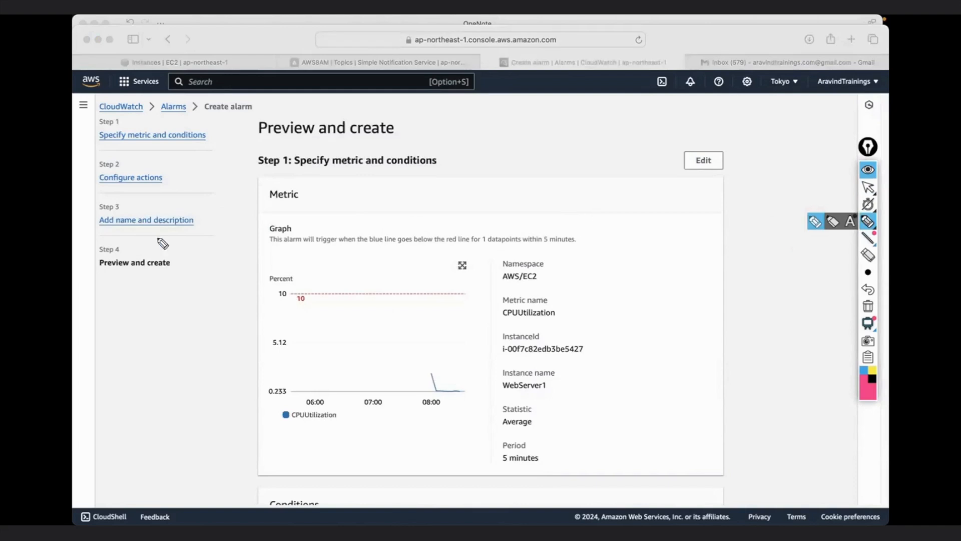
{"action": "left_click_drag", "start_coordinate": [101, 271], "coordinate": [166, 272]}
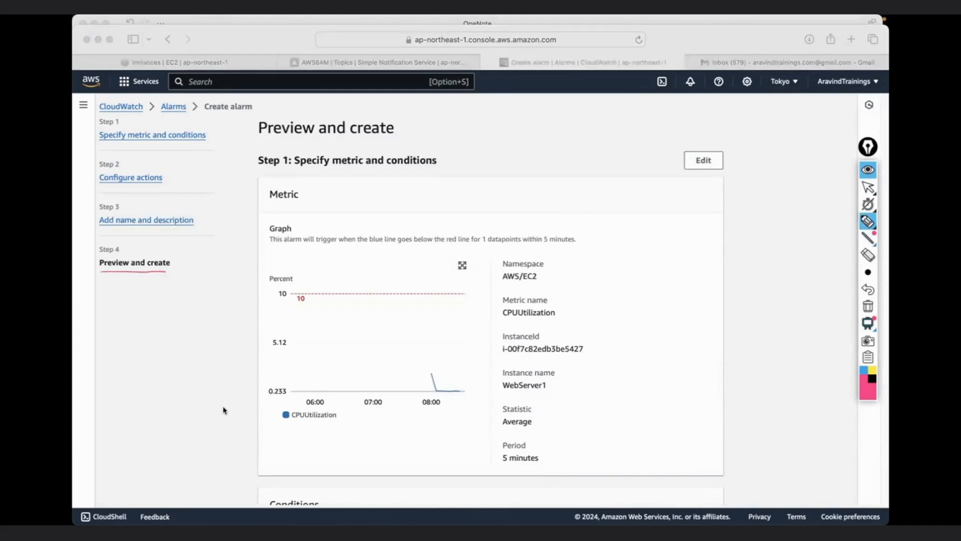
{"action": "left_click_drag", "start_coordinate": [255, 174], "coordinate": [271, 174]}
{"action": "mouse_move", "coordinate": [549, 324]}
{"action": "left_mouse_down"}
{"action": "mouse_move", "coordinate": [506, 326]}
{"action": "mouse_move", "coordinate": [528, 328]}
{"action": "left_mouse_up"}
{"action": "mouse_move", "coordinate": [532, 443]}
{"action": "left_mouse_down"}
{"action": "mouse_move", "coordinate": [511, 454]}
{"action": "mouse_move", "coordinate": [556, 466]}
{"action": "mouse_move", "coordinate": [524, 444]}
{"action": "left_mouse_up"}
{"action": "left_click", "coordinate": [869, 189]}
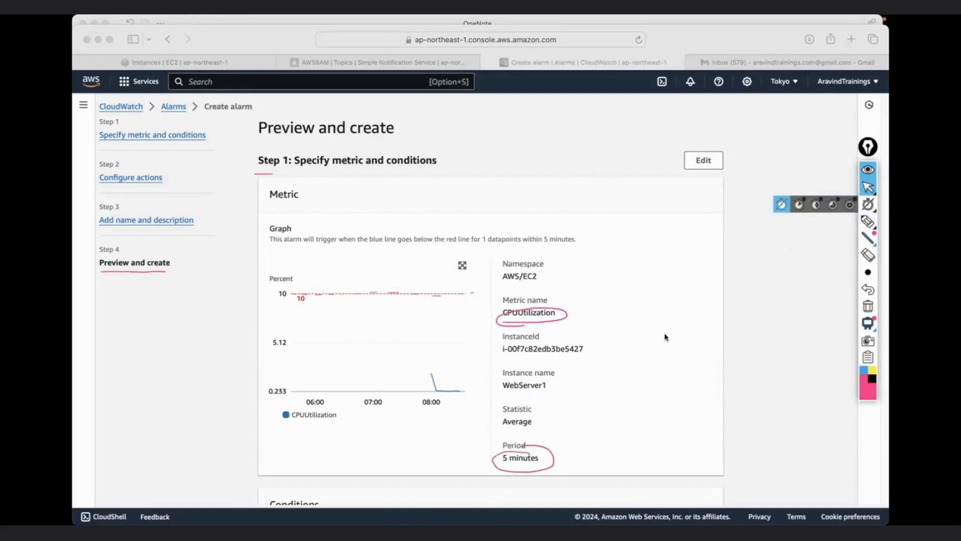
{"action": "scroll", "coordinate": [665, 337], "scroll_direction": "down", "scroll_amount": 5}
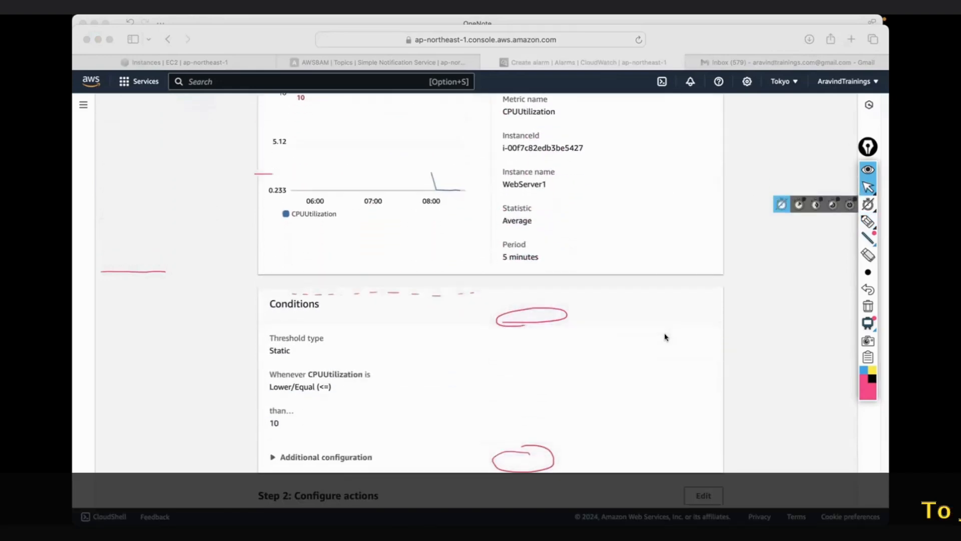
{"action": "left_click", "coordinate": [868, 306]}
Step: Underline Lower/Equal and 5 minutes, circle the threshold 10, sketch a drop below the graph's threshold line, and clear the marks
{"action": "left_click", "coordinate": [867, 222]}
{"action": "left_click_drag", "start_coordinate": [270, 394], "coordinate": [331, 392]}
{"action": "left_click_drag", "start_coordinate": [288, 417], "coordinate": [281, 415]}
{"action": "left_click_drag", "start_coordinate": [506, 266], "coordinate": [541, 262]}
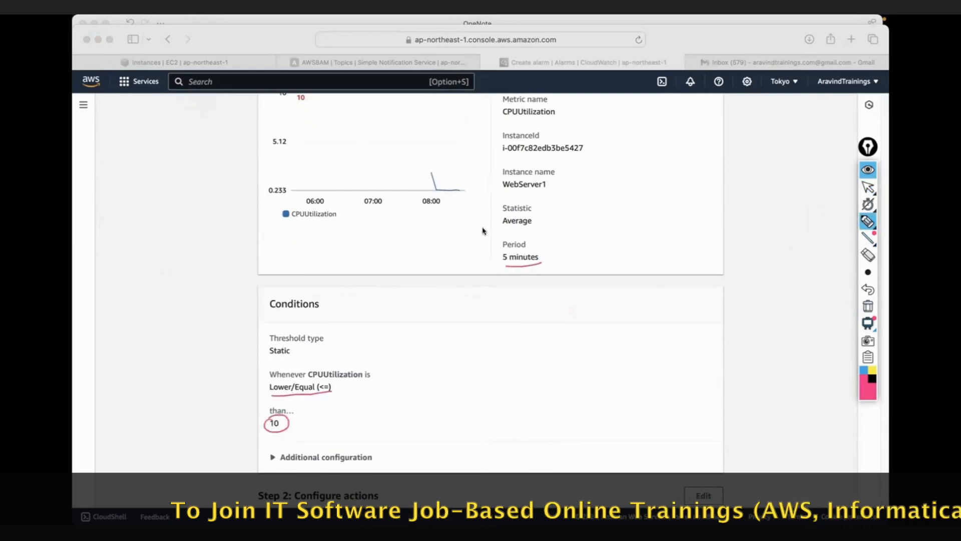
{"action": "left_click_drag", "start_coordinate": [310, 98], "coordinate": [443, 97]}
{"action": "left_click_drag", "start_coordinate": [430, 141], "coordinate": [472, 139]}
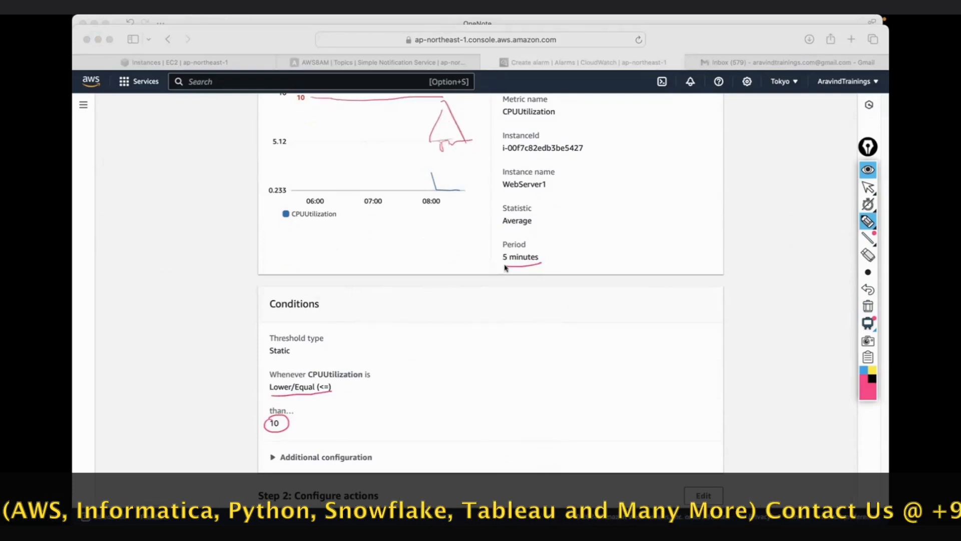
{"action": "left_click", "coordinate": [868, 306]}
{"action": "left_click", "coordinate": [868, 187]}
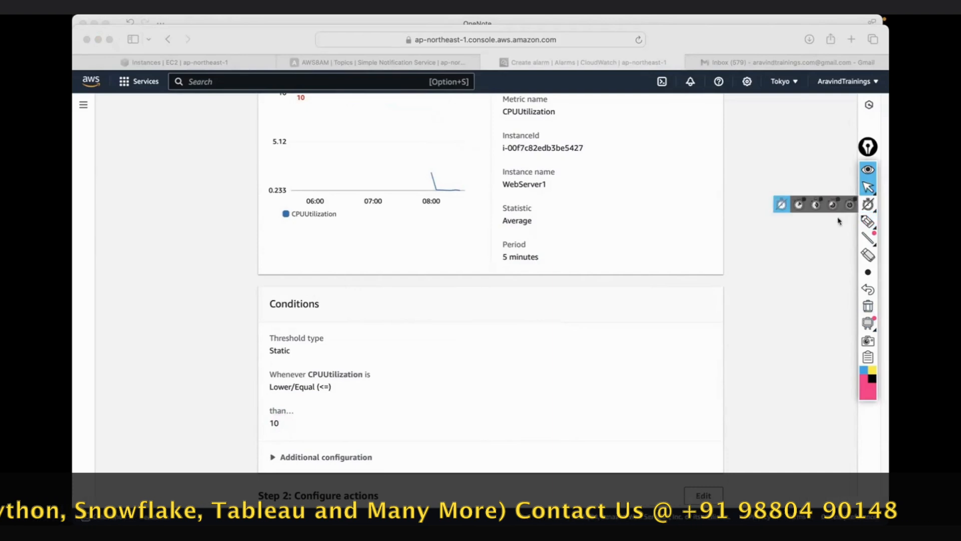
Step: Review the alarm's notification, EC2 action and name, create the alarm, and dismiss the banner
{"action": "scroll", "coordinate": [705, 288], "scroll_direction": "down", "scroll_amount": 5}
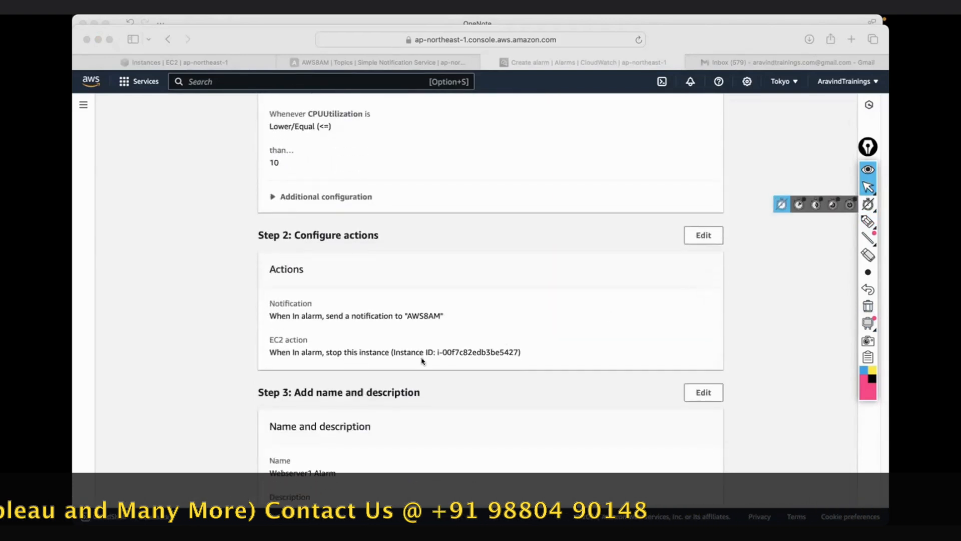
{"action": "left_click", "coordinate": [270, 317]}
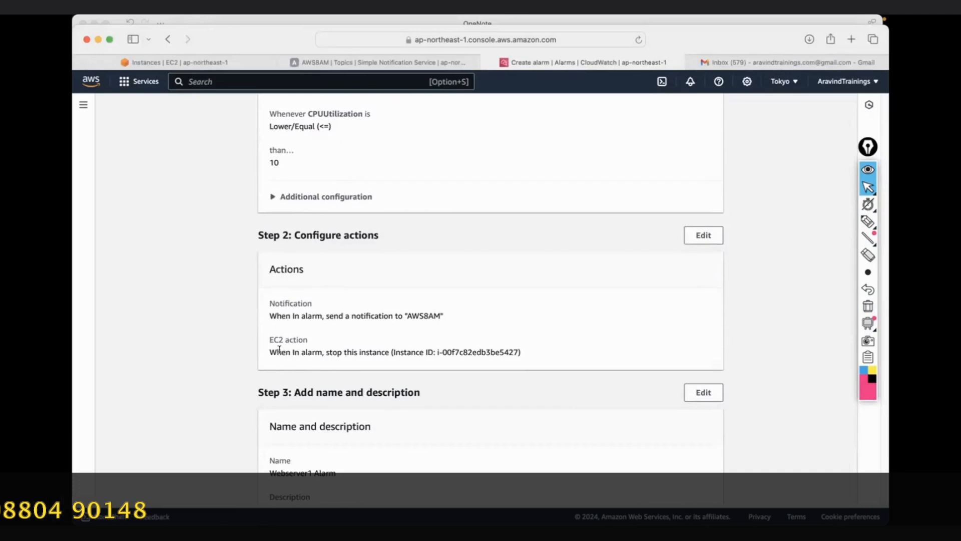
{"action": "scroll", "coordinate": [373, 347], "scroll_direction": "down", "scroll_amount": 3}
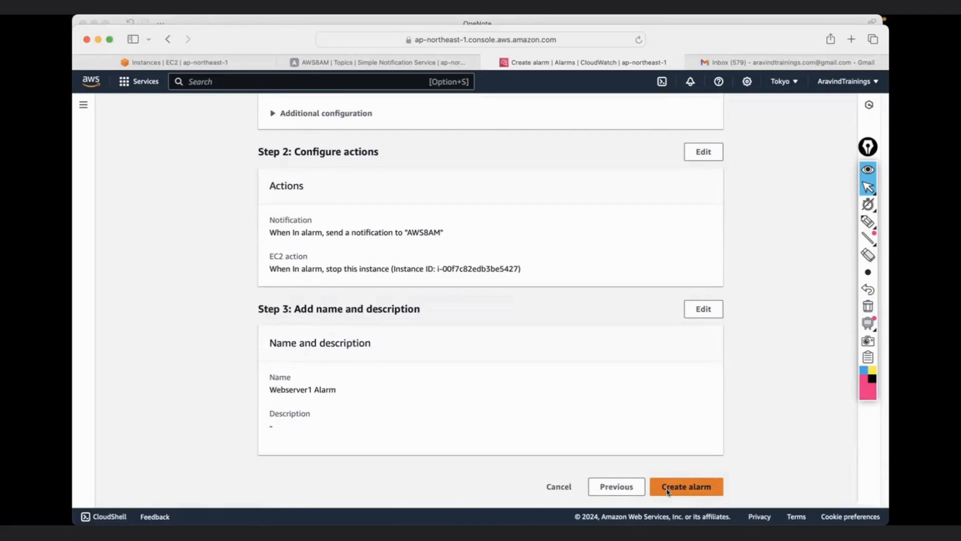
{"action": "left_click", "coordinate": [668, 492]}
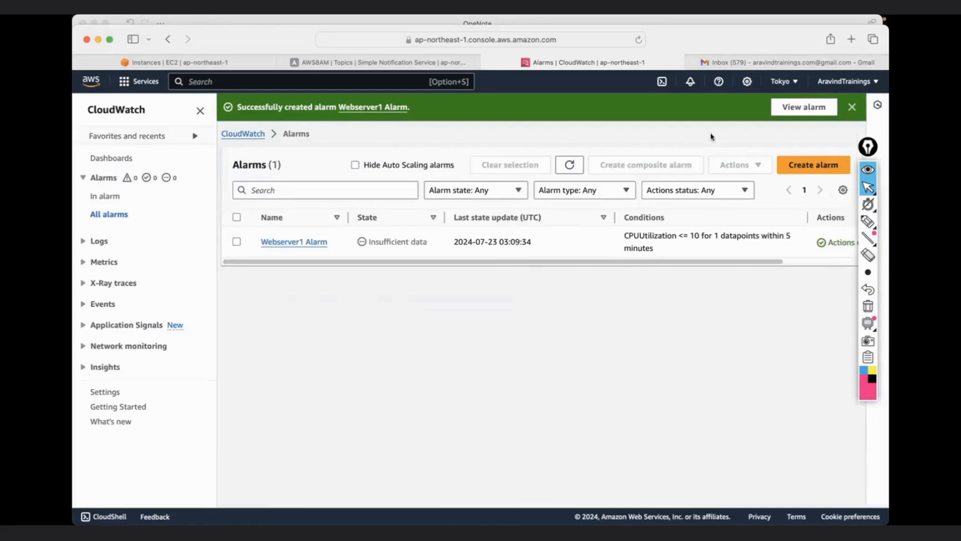
{"action": "left_click", "coordinate": [850, 106]}
Step: Underline Alarms, circle All alarms, mark the alarm count and the Webserver1 Alarm entry in pink, and clear the marks
{"action": "left_click", "coordinate": [868, 221]}
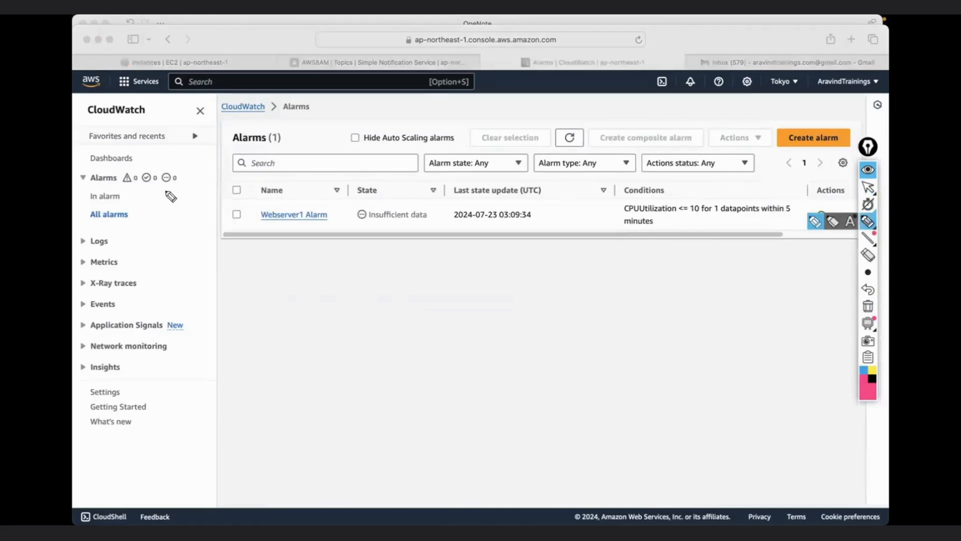
{"action": "mouse_move", "coordinate": [125, 195]}
{"action": "left_mouse_down"}
{"action": "mouse_move", "coordinate": [117, 201]}
{"action": "mouse_move", "coordinate": [143, 205]}
{"action": "mouse_move", "coordinate": [103, 201]}
{"action": "left_mouse_up"}
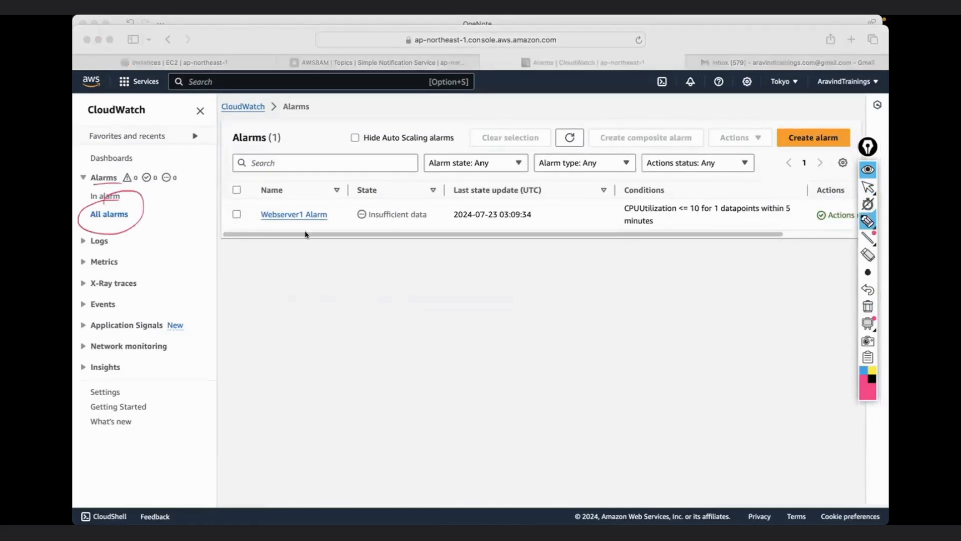
{"action": "left_click_drag", "start_coordinate": [266, 147], "coordinate": [278, 145]}
{"action": "left_click_drag", "start_coordinate": [251, 215], "coordinate": [287, 204]}
{"action": "left_click", "coordinate": [866, 305]}
{"action": "left_click", "coordinate": [868, 187]}
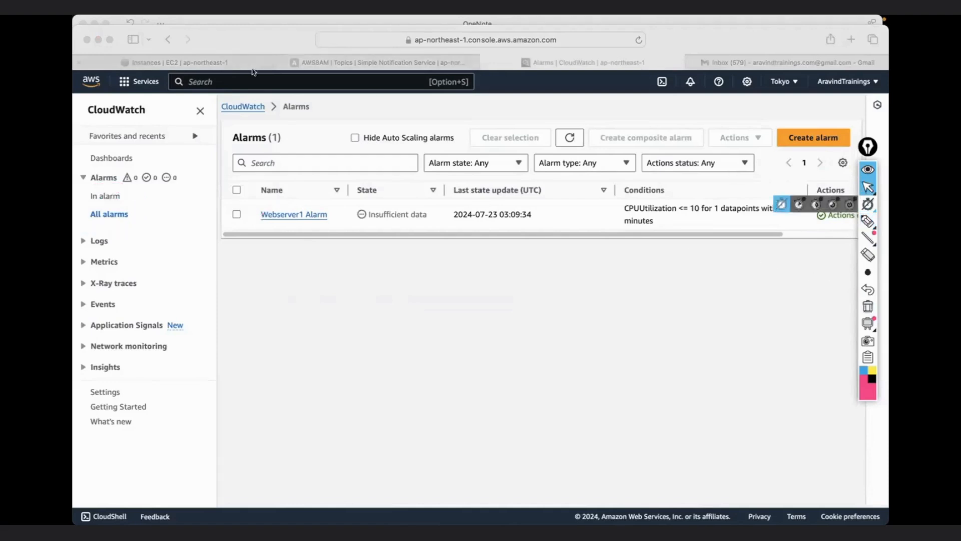
Step: Switch to the EC2 instances list, refresh it, and view the alarms attached to WebServer1
{"action": "left_click", "coordinate": [213, 61]}
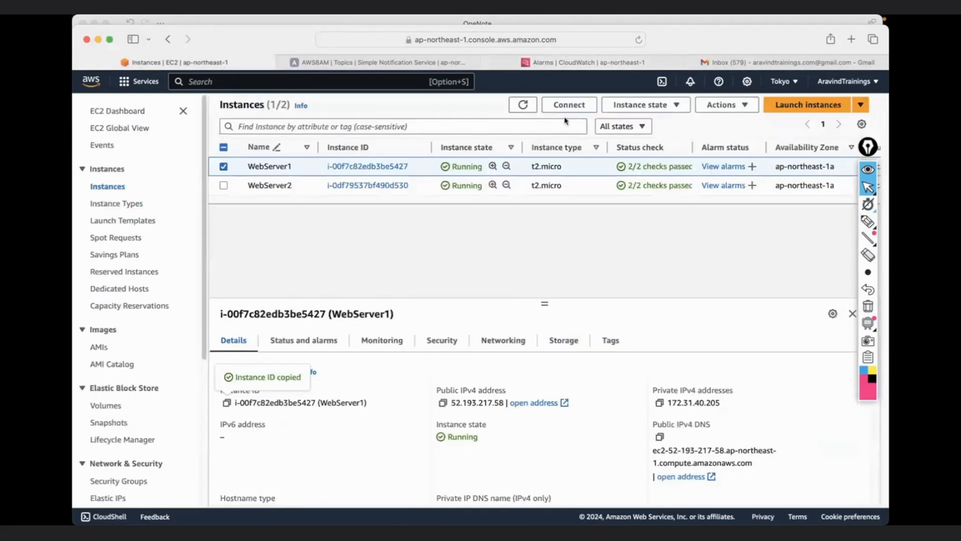
{"action": "left_click", "coordinate": [522, 106]}
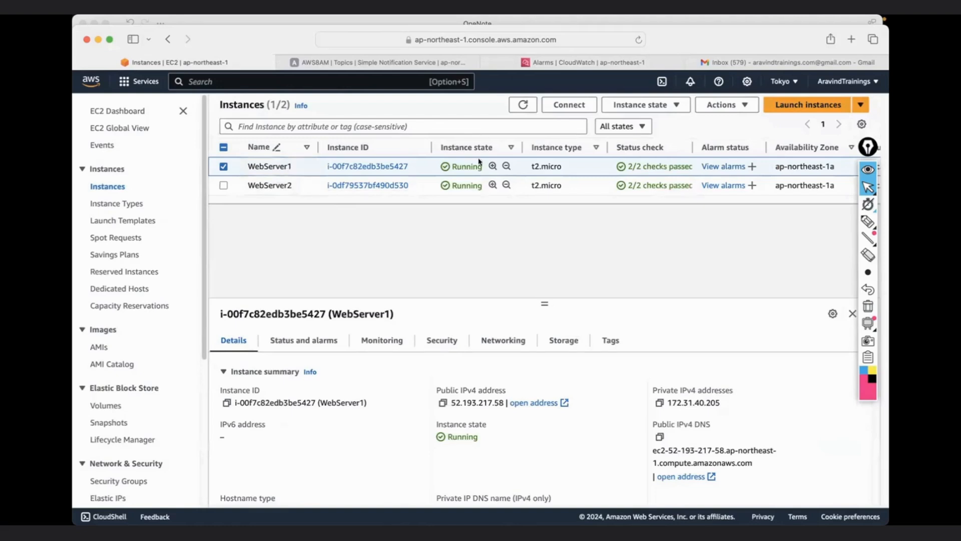
{"action": "left_click", "coordinate": [708, 167]}
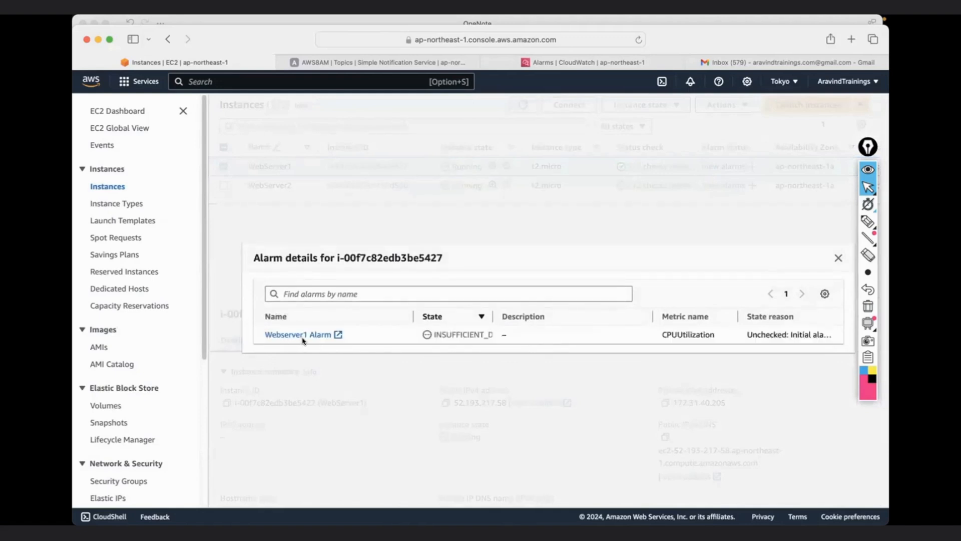
Step: Close the alarm details and refresh the instances list to check WebServer1's state
{"action": "left_click", "coordinate": [838, 258]}
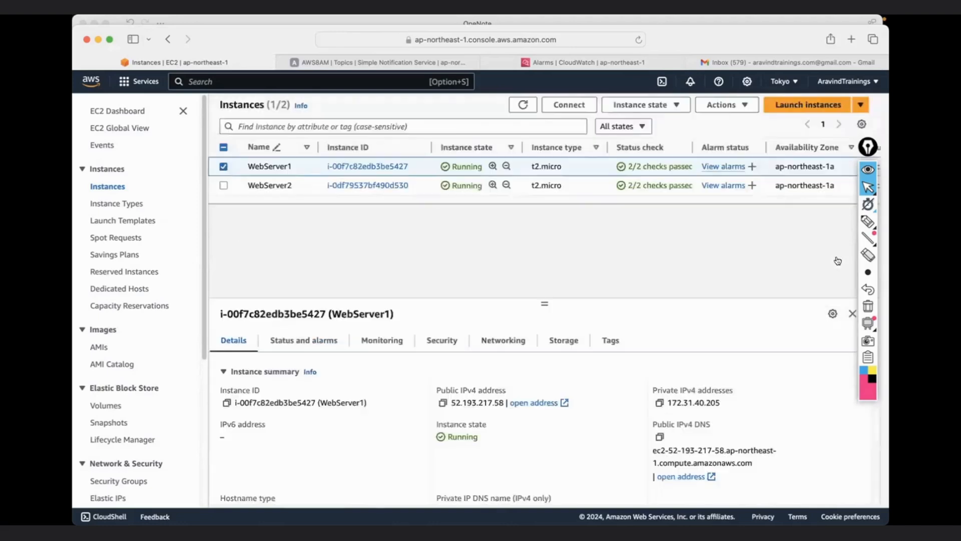
{"action": "left_click", "coordinate": [524, 106]}
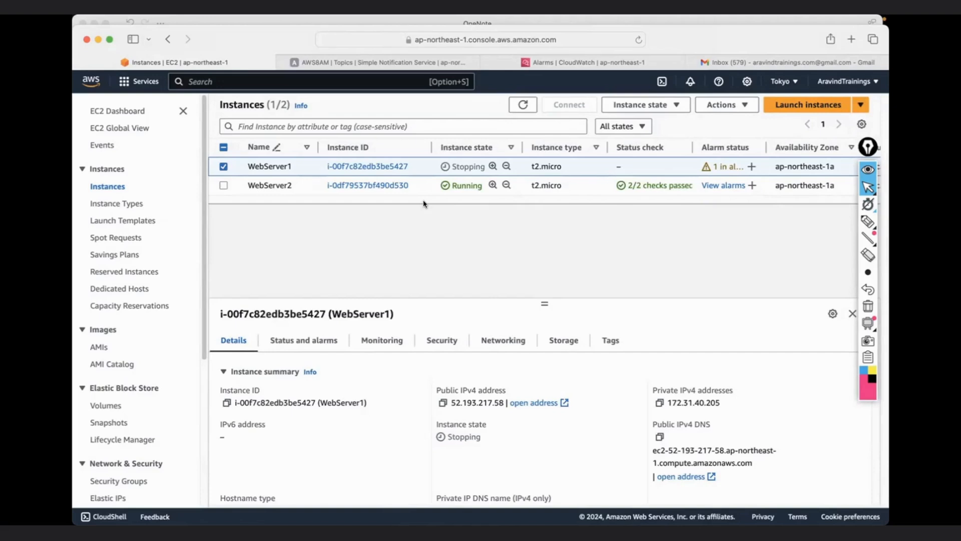
{"action": "left_click", "coordinate": [523, 104]}
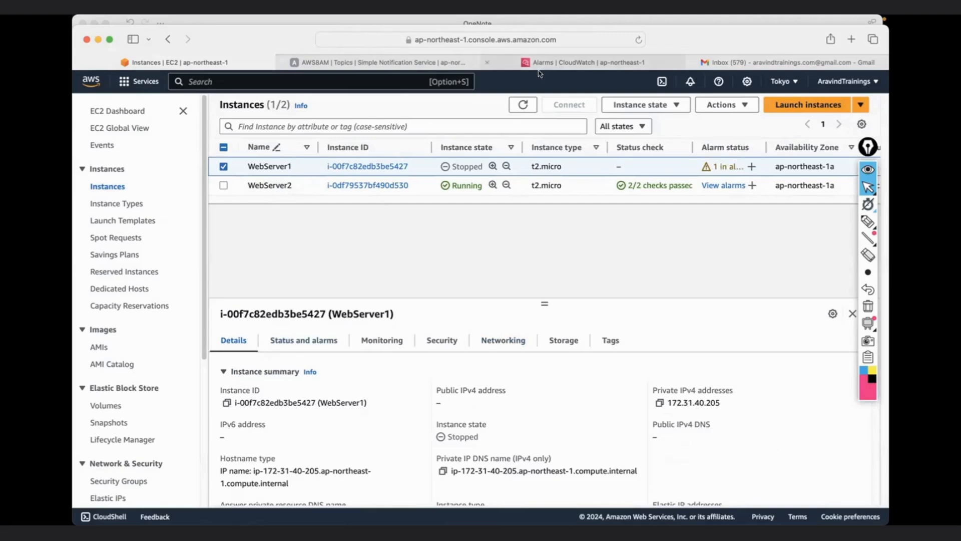
Step: Switch to the Gmail inbox and open the AWS8AM email about Webserver1 Alarm
{"action": "left_click", "coordinate": [713, 65]}
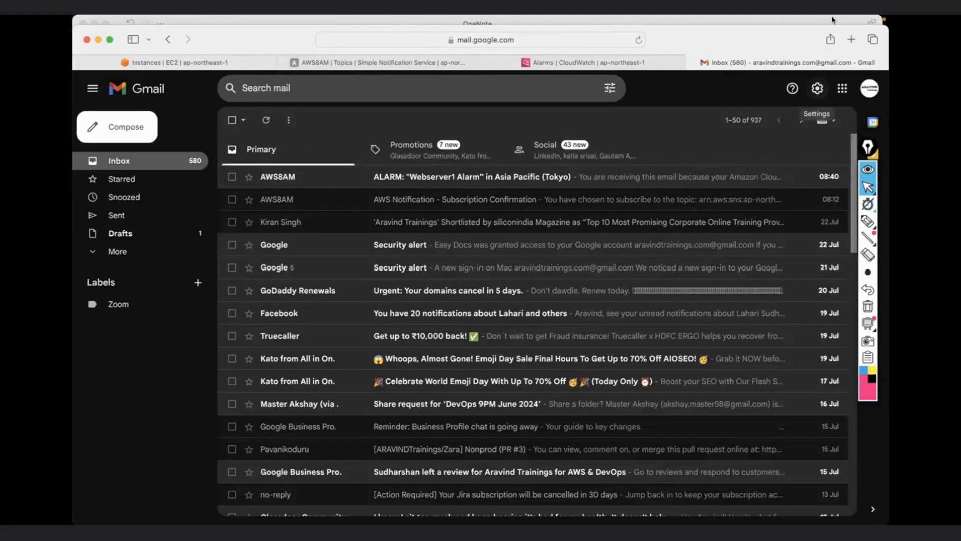
{"action": "mouse_move", "coordinate": [806, 20]}
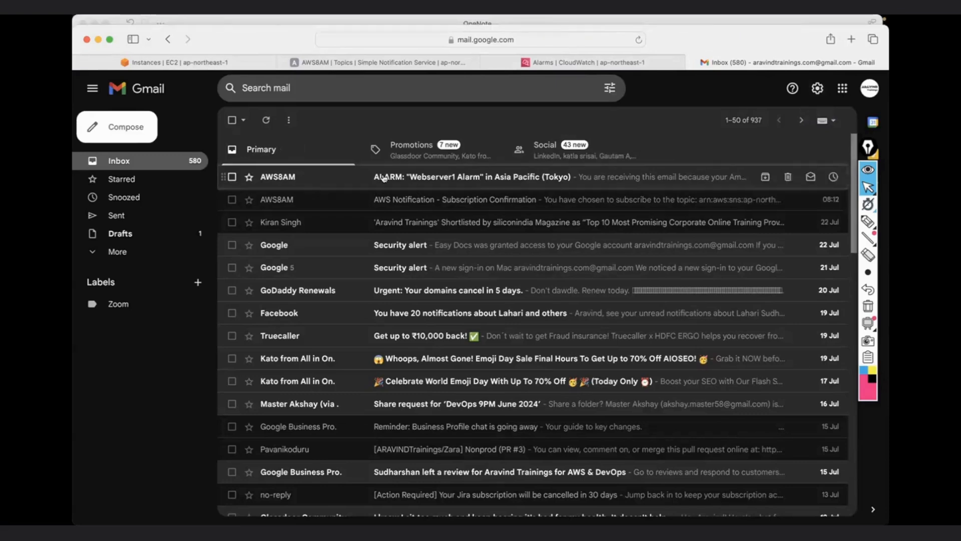
{"action": "left_click", "coordinate": [429, 182]}
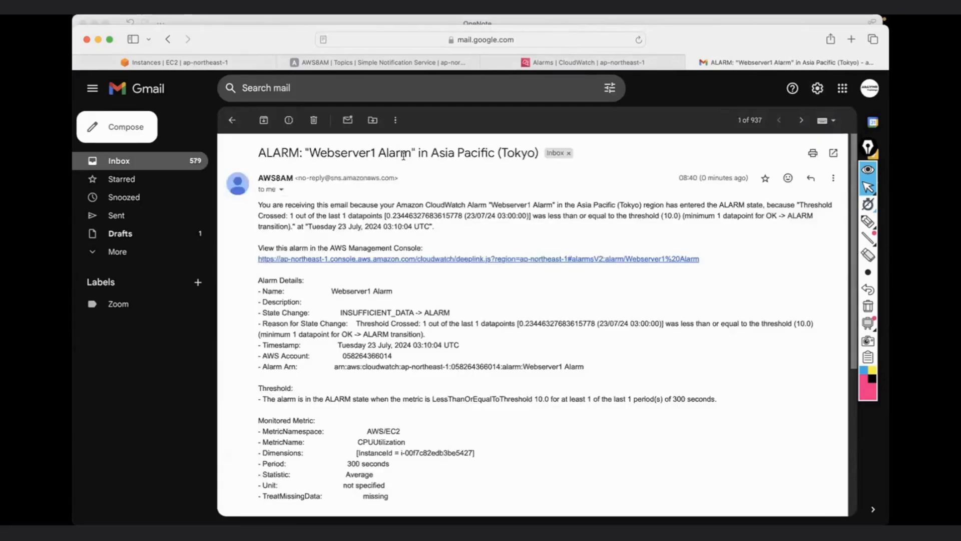
Step: With the pen, underline Tokyo and Webserver1 Alarm in the subject, tick both names in the body, and underline ALARM state
{"action": "left_click", "coordinate": [868, 221]}
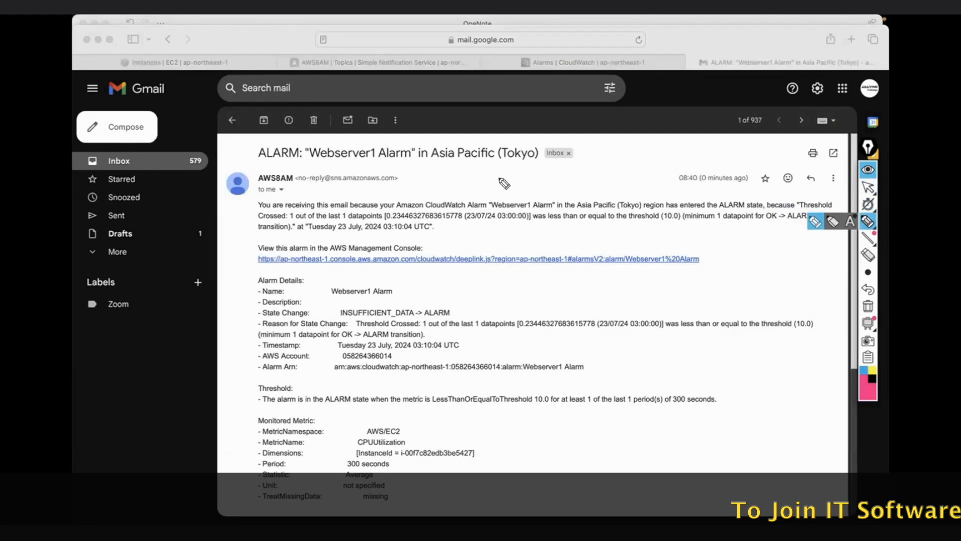
{"action": "left_click_drag", "start_coordinate": [498, 164], "coordinate": [537, 163]}
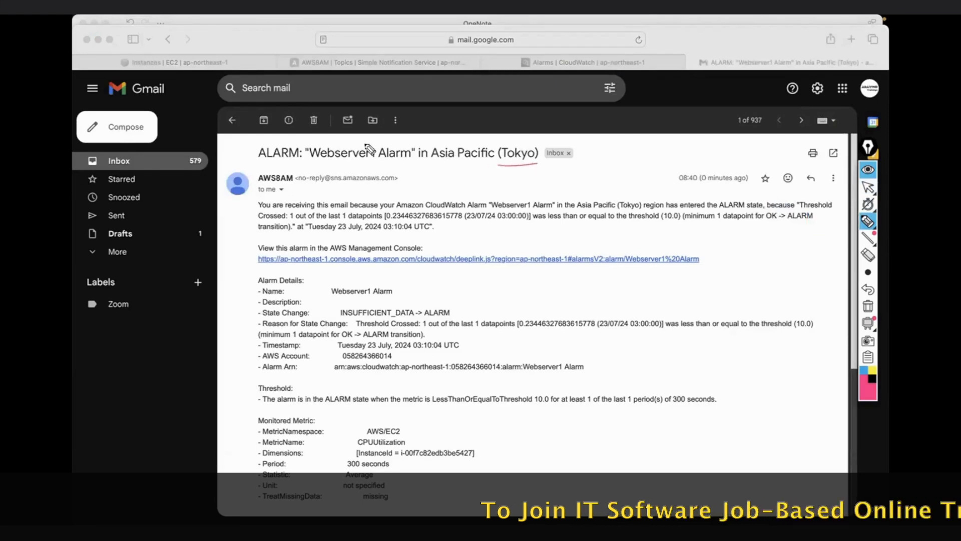
{"action": "left_click_drag", "start_coordinate": [358, 147], "coordinate": [388, 133]}
{"action": "left_click_drag", "start_coordinate": [319, 165], "coordinate": [394, 164]}
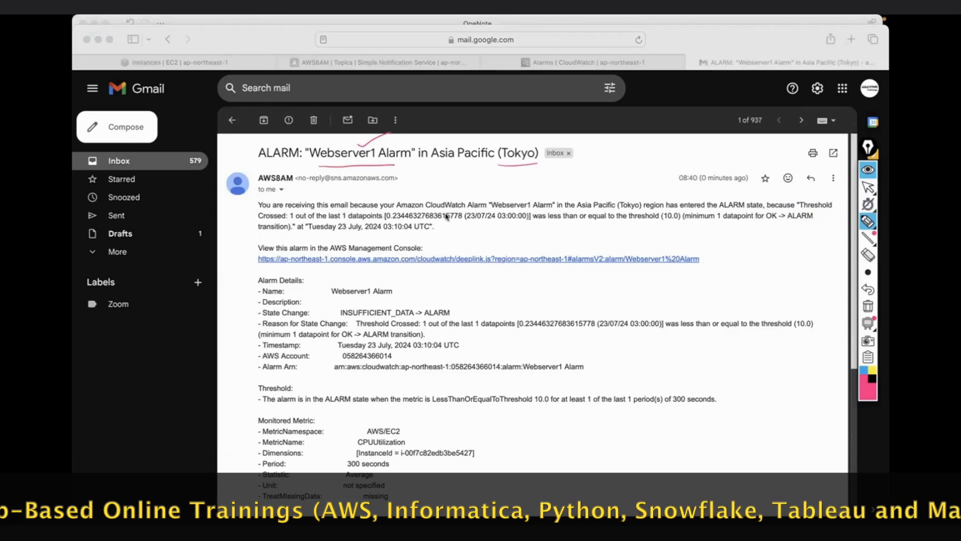
{"action": "left_click_drag", "start_coordinate": [512, 191], "coordinate": [542, 179]}
{"action": "left_click_drag", "start_coordinate": [626, 192], "coordinate": [652, 181]}
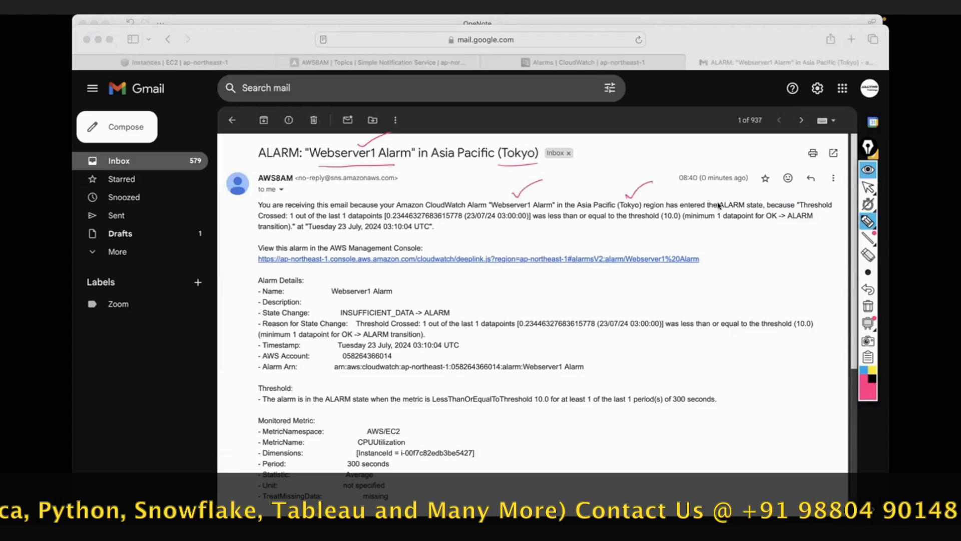
{"action": "left_click_drag", "start_coordinate": [719, 210], "coordinate": [757, 207]}
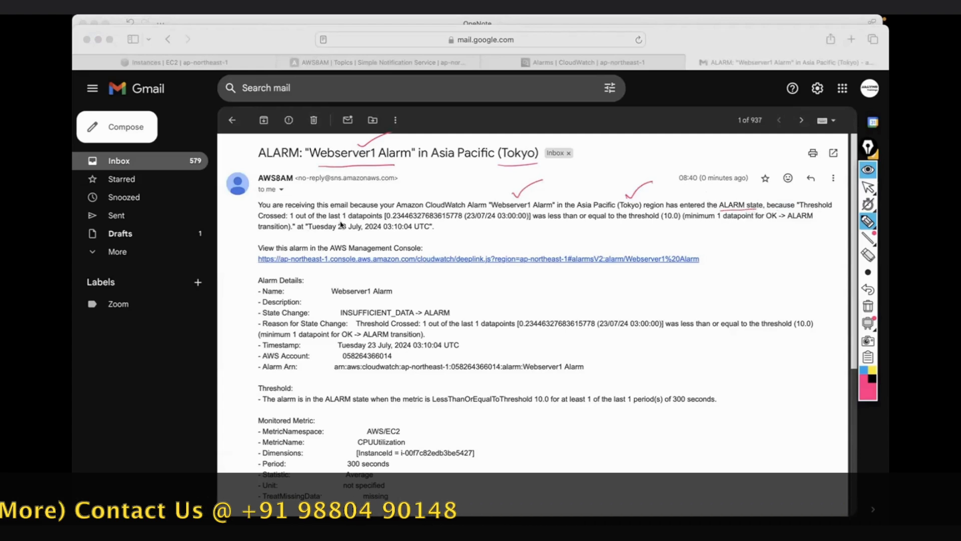
Step: Underline the datapoint value and "less than or equal to the threshold (10.0)", and handwrite 0.234 ≤ 10 beside the alarm details
{"action": "left_click_drag", "start_coordinate": [384, 220], "coordinate": [413, 221]}
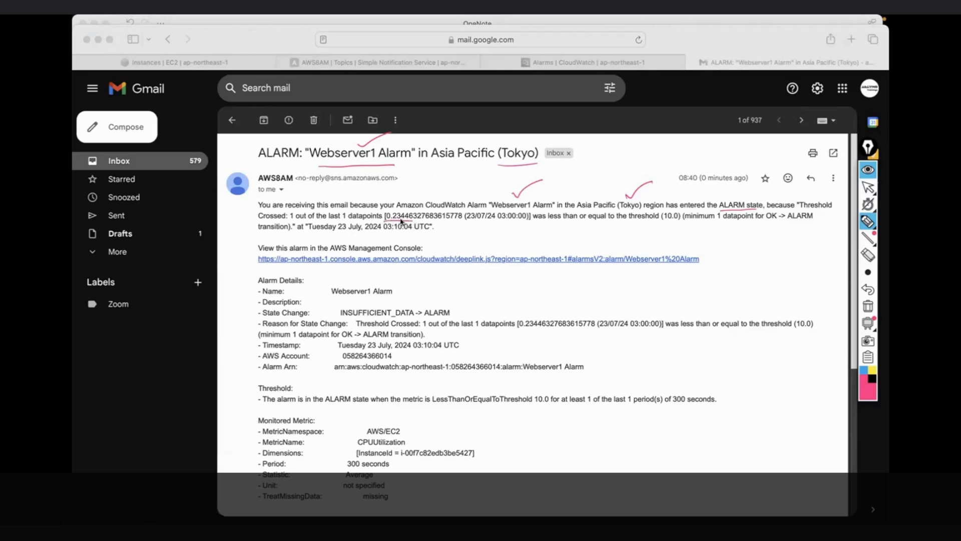
{"action": "left_click_drag", "start_coordinate": [610, 297], "coordinate": [650, 301]}
{"action": "left_click", "coordinate": [615, 301]}
{"action": "left_click_drag", "start_coordinate": [648, 290], "coordinate": [649, 309]}
{"action": "left_click_drag", "start_coordinate": [551, 221], "coordinate": [674, 221]}
{"action": "mouse_move", "coordinate": [686, 290]}
{"action": "left_mouse_down"}
{"action": "mouse_move", "coordinate": [686, 302]}
{"action": "mouse_move", "coordinate": [716, 288]}
{"action": "left_mouse_up"}
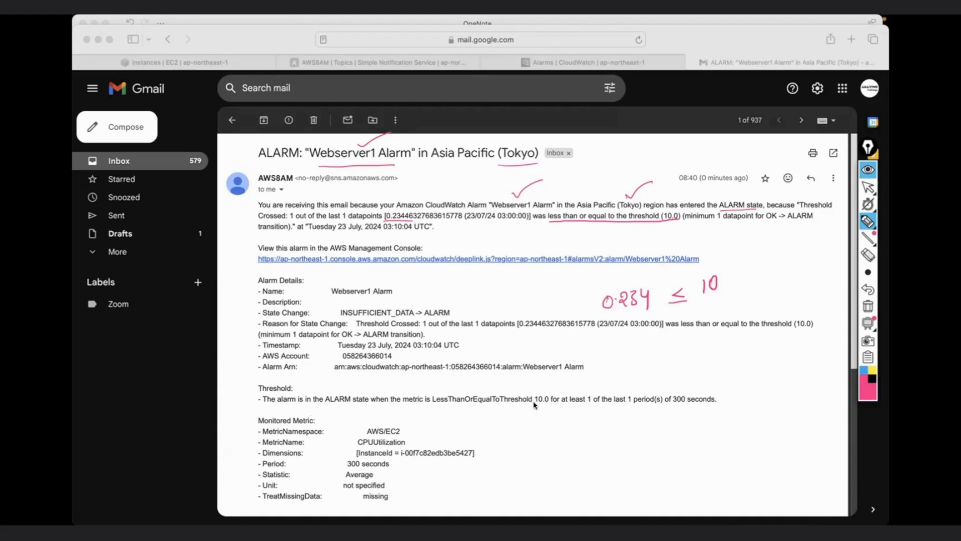
Step: Underline "1 period(s) of 300 seconds", write 5 min, circle the 0.234 ≤ 10 comparison, and clear the marks
{"action": "left_click_drag", "start_coordinate": [629, 406], "coordinate": [708, 405]}
{"action": "mouse_move", "coordinate": [779, 259]}
{"action": "left_mouse_down"}
{"action": "mouse_move", "coordinate": [789, 270]}
{"action": "mouse_move", "coordinate": [814, 264]}
{"action": "left_mouse_up"}
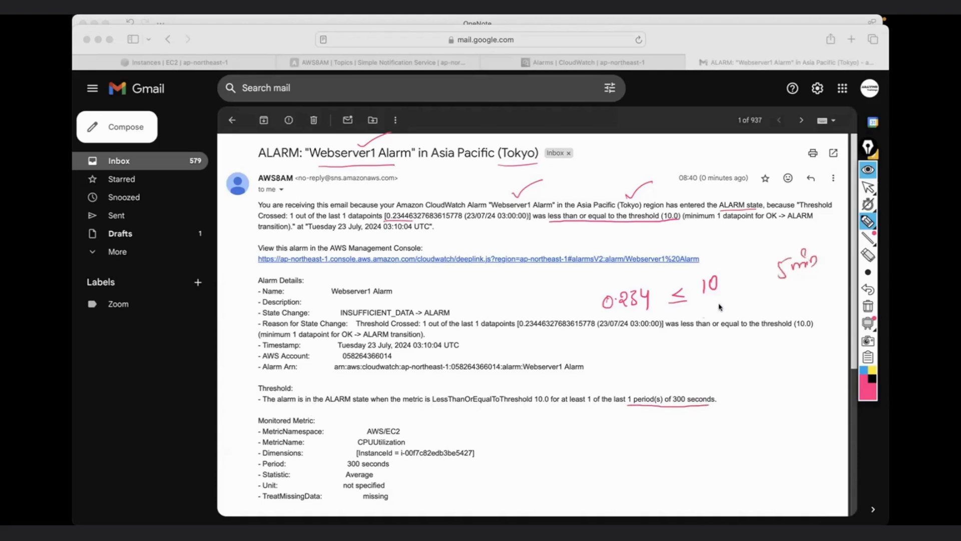
{"action": "mouse_move", "coordinate": [680, 277]}
{"action": "left_mouse_down"}
{"action": "mouse_move", "coordinate": [586, 304]}
{"action": "mouse_move", "coordinate": [706, 320]}
{"action": "mouse_move", "coordinate": [673, 272]}
{"action": "left_mouse_up"}
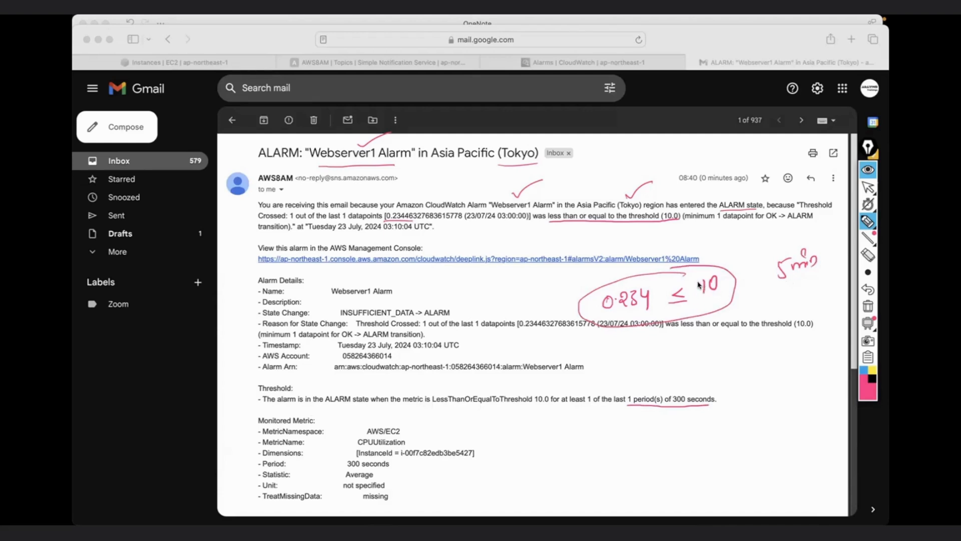
{"action": "left_click", "coordinate": [866, 307]}
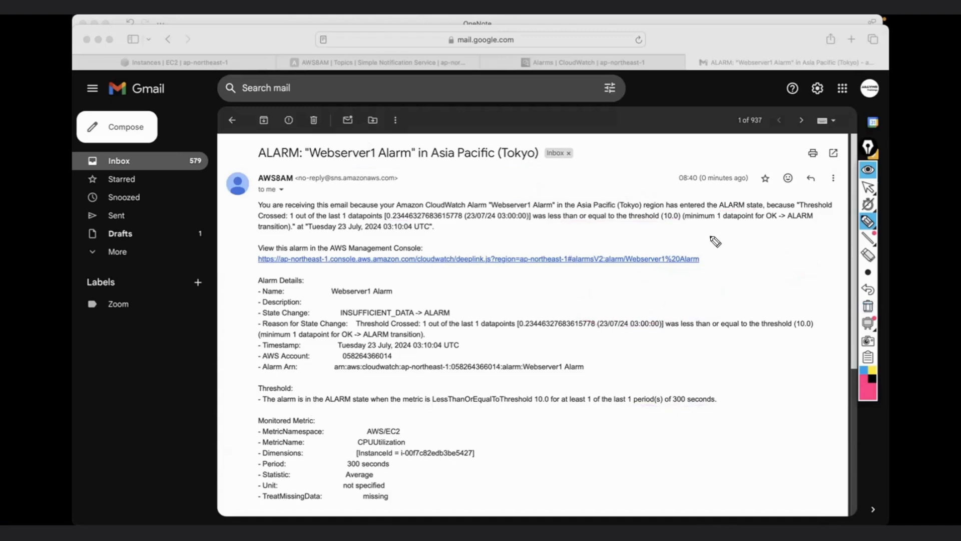
Step: Handwrite 8:39 with a tick and 8:40 Stop below it, and bracket the times together up toward the email's timestamp
{"action": "left_click_drag", "start_coordinate": [729, 239], "coordinate": [810, 224]}
{"action": "mouse_move", "coordinate": [734, 269]}
{"action": "left_mouse_down"}
{"action": "mouse_move", "coordinate": [736, 281]}
{"action": "mouse_move", "coordinate": [759, 267]}
{"action": "mouse_move", "coordinate": [788, 274]}
{"action": "left_mouse_up"}
{"action": "mouse_move", "coordinate": [793, 265]}
{"action": "left_mouse_down"}
{"action": "mouse_move", "coordinate": [797, 275]}
{"action": "mouse_move", "coordinate": [821, 264]}
{"action": "mouse_move", "coordinate": [809, 278]}
{"action": "left_mouse_up"}
{"action": "left_click_drag", "start_coordinate": [718, 246], "coordinate": [720, 285]}
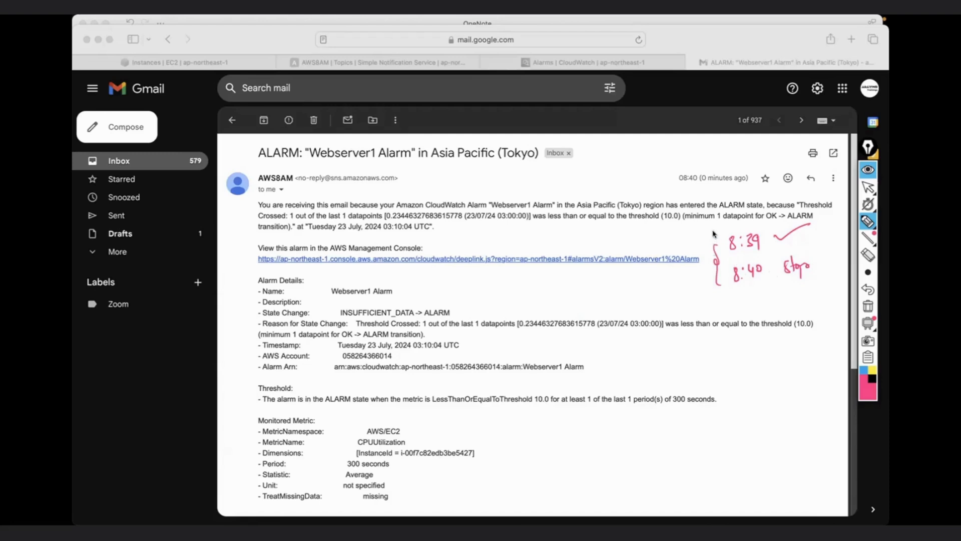
{"action": "mouse_move", "coordinate": [707, 188]}
{"action": "left_mouse_down"}
{"action": "mouse_move", "coordinate": [701, 230]}
{"action": "mouse_move", "coordinate": [718, 286]}
{"action": "left_mouse_up"}
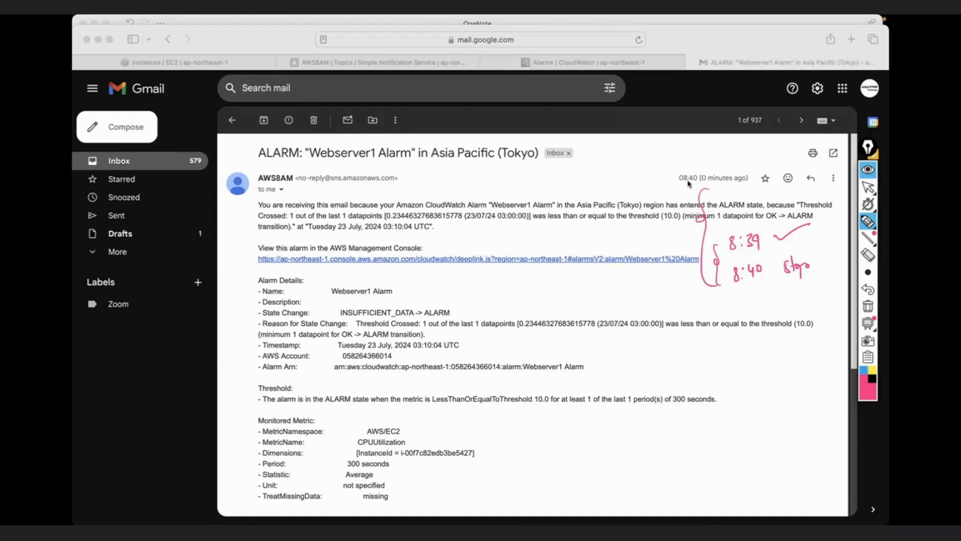
Step: Write 8:35 with a CPU reading above the other times and add a column of tick marks beside them
{"action": "left_click", "coordinate": [722, 185]}
{"action": "mouse_move", "coordinate": [711, 183]}
{"action": "left_mouse_down"}
{"action": "mouse_move", "coordinate": [712, 193]}
{"action": "mouse_move", "coordinate": [731, 177]}
{"action": "mouse_move", "coordinate": [695, 192]}
{"action": "mouse_move", "coordinate": [696, 184]}
{"action": "mouse_move", "coordinate": [719, 190]}
{"action": "mouse_move", "coordinate": [733, 169]}
{"action": "mouse_move", "coordinate": [742, 182]}
{"action": "mouse_move", "coordinate": [805, 171]}
{"action": "mouse_move", "coordinate": [817, 158]}
{"action": "left_mouse_up"}
{"action": "left_click", "coordinate": [703, 184]}
{"action": "left_click", "coordinate": [703, 192]}
{"action": "left_click", "coordinate": [772, 174]}
{"action": "left_click_drag", "start_coordinate": [800, 189], "coordinate": [817, 181]}
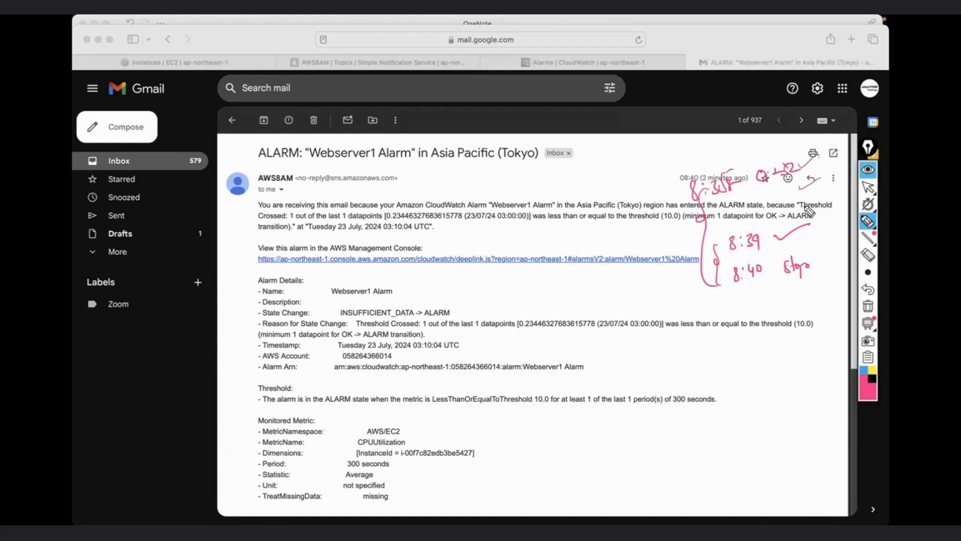
{"action": "left_click_drag", "start_coordinate": [806, 229], "coordinate": [823, 220]}
{"action": "left_click_drag", "start_coordinate": [803, 250], "coordinate": [812, 246]}
Step: Bracket the whole time range, write and circle 0.2 ≤ 10% below it, and clear the marks
{"action": "mouse_move", "coordinate": [687, 181]}
{"action": "left_mouse_down"}
{"action": "mouse_move", "coordinate": [717, 305]}
{"action": "mouse_move", "coordinate": [742, 311]}
{"action": "left_mouse_up"}
{"action": "mouse_move", "coordinate": [756, 299]}
{"action": "left_mouse_down"}
{"action": "mouse_move", "coordinate": [768, 306]}
{"action": "mouse_move", "coordinate": [776, 291]}
{"action": "left_mouse_up"}
{"action": "left_click_drag", "start_coordinate": [784, 288], "coordinate": [790, 286]}
{"action": "left_click", "coordinate": [788, 302]}
{"action": "mouse_move", "coordinate": [718, 328]}
{"action": "left_mouse_down"}
{"action": "mouse_move", "coordinate": [783, 314]}
{"action": "mouse_move", "coordinate": [758, 330]}
{"action": "left_mouse_up"}
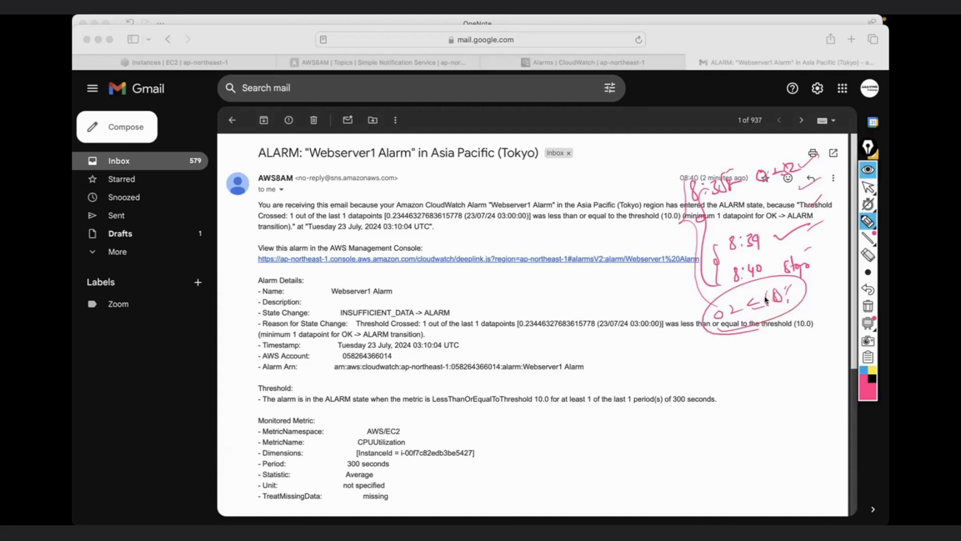
{"action": "left_click", "coordinate": [868, 306]}
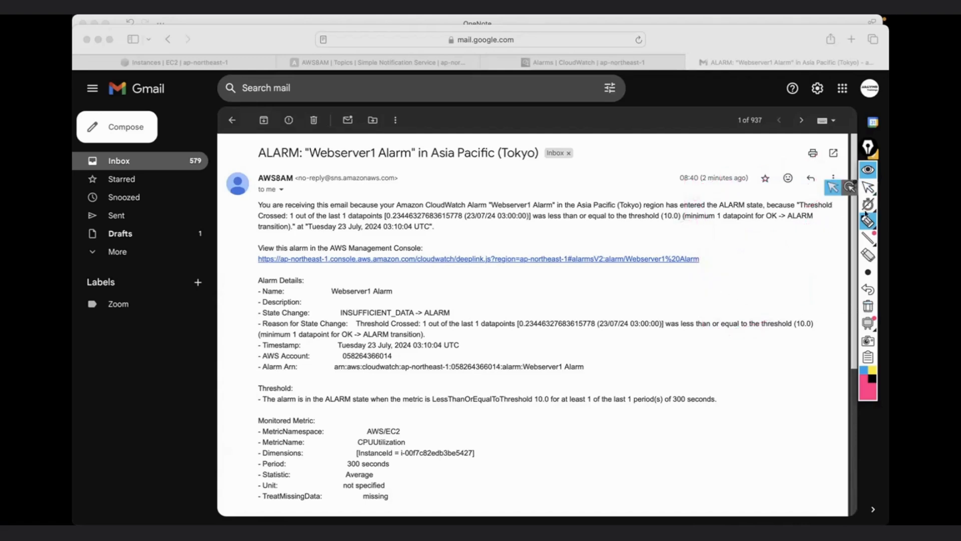
Step: In the email's Alarm Details, tick the heading and name, dash the empty description, and underline State Change, the datapoint and its condition
{"action": "left_click", "coordinate": [868, 187]}
{"action": "scroll", "coordinate": [612, 277], "scroll_direction": "down", "scroll_amount": 5}
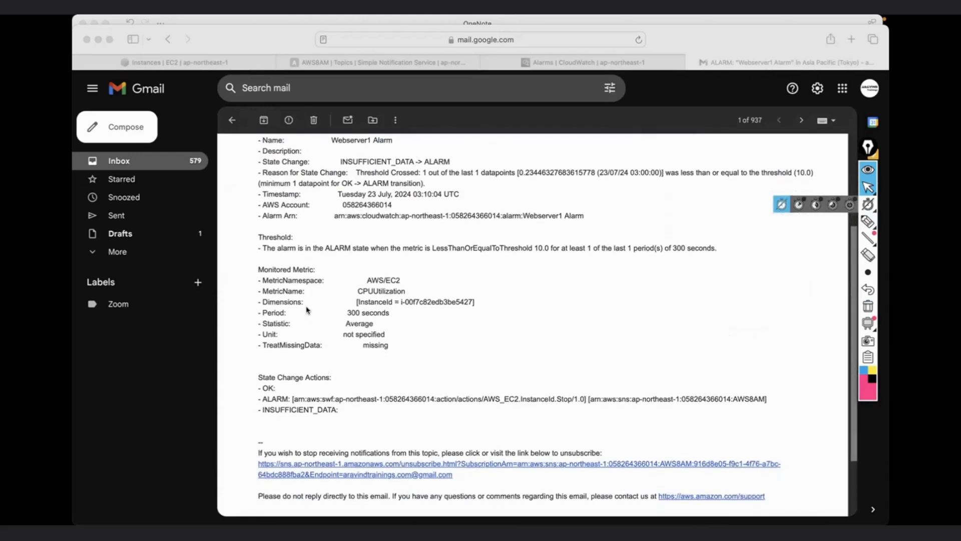
{"action": "scroll", "coordinate": [355, 244], "scroll_direction": "up", "scroll_amount": 1}
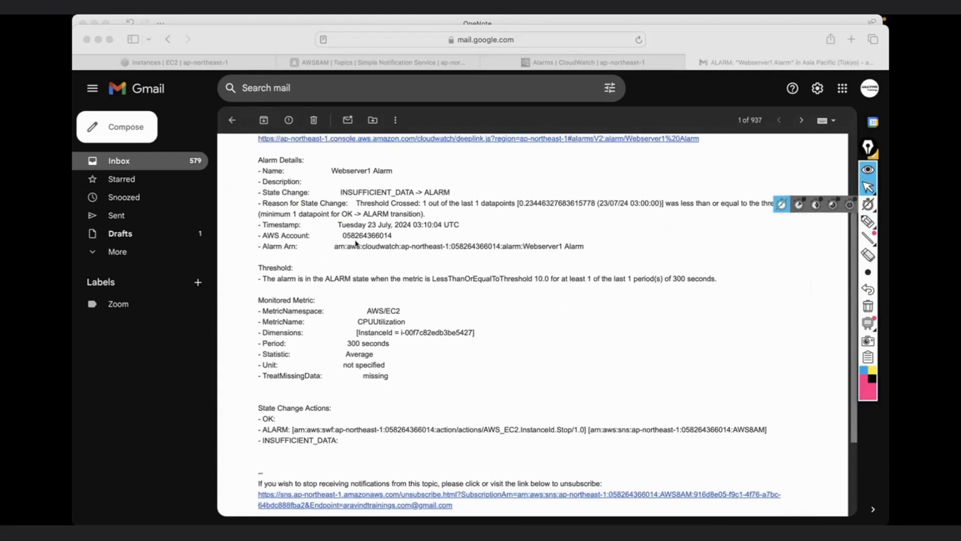
{"action": "left_click", "coordinate": [868, 221]}
{"action": "left_click_drag", "start_coordinate": [243, 162], "coordinate": [270, 156]}
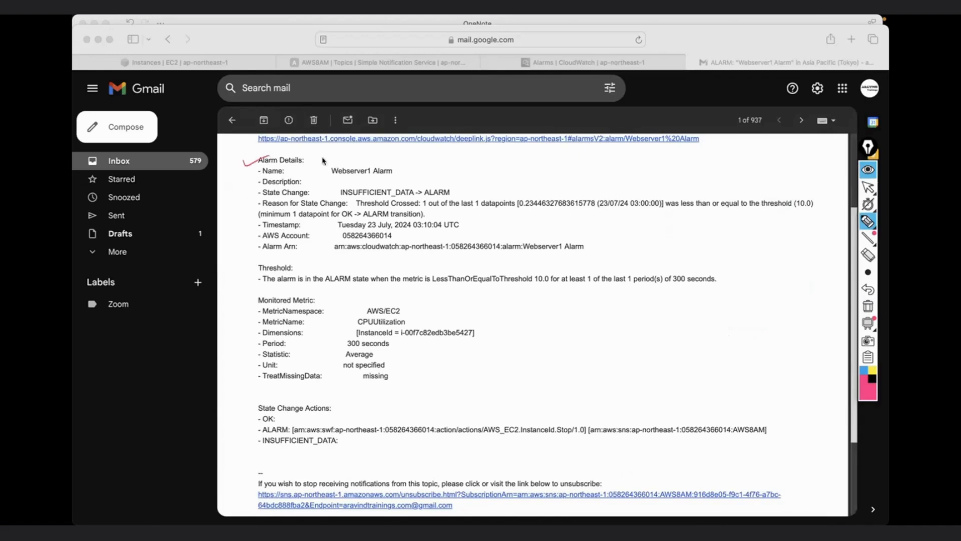
{"action": "left_click_drag", "start_coordinate": [399, 171], "coordinate": [429, 157]}
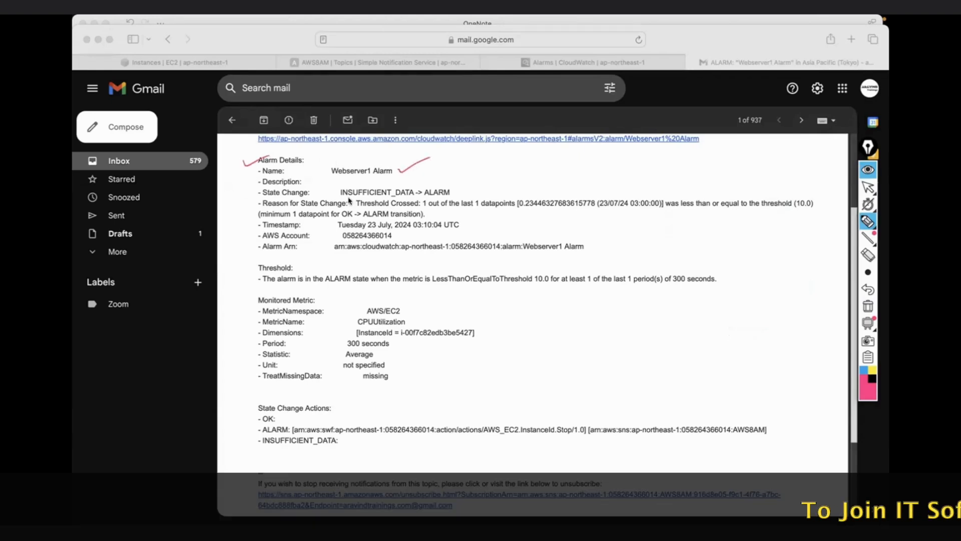
{"action": "left_click_drag", "start_coordinate": [336, 182], "coordinate": [358, 181]}
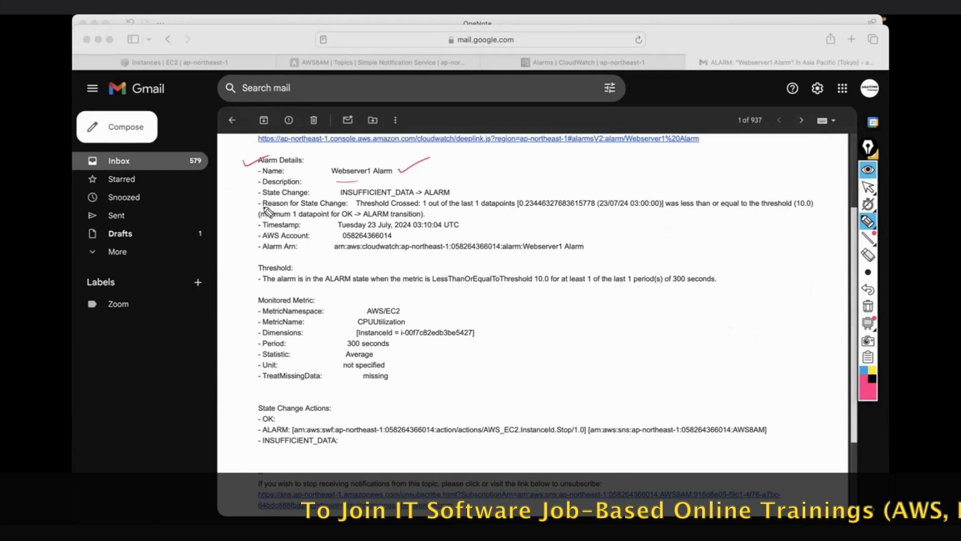
{"action": "left_click_drag", "start_coordinate": [301, 208], "coordinate": [331, 207]}
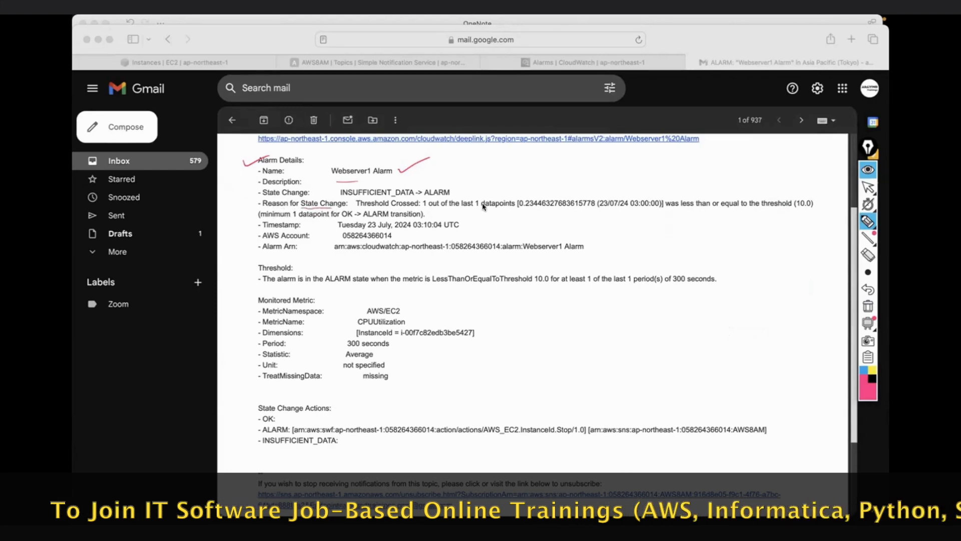
{"action": "left_click_drag", "start_coordinate": [518, 209], "coordinate": [529, 208]}
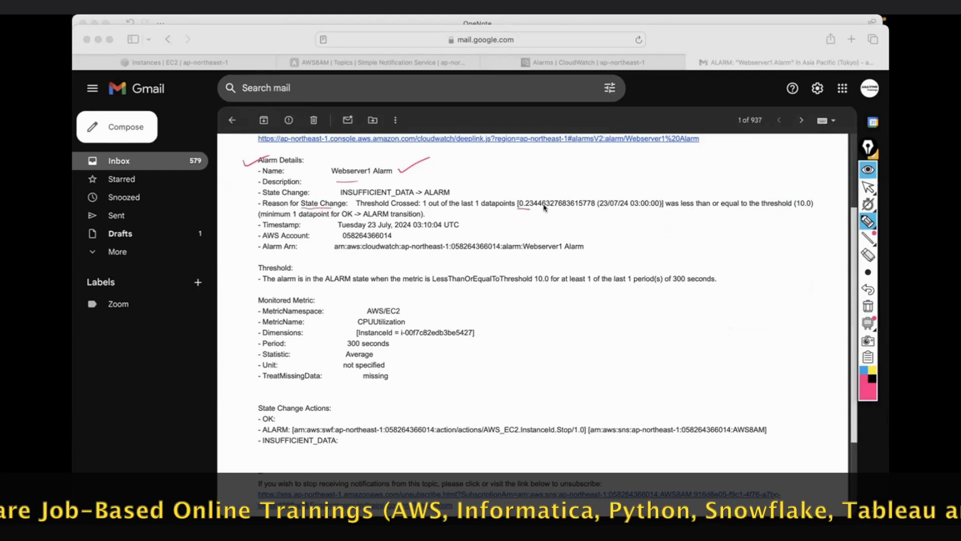
{"action": "left_click_drag", "start_coordinate": [666, 209], "coordinate": [764, 211]}
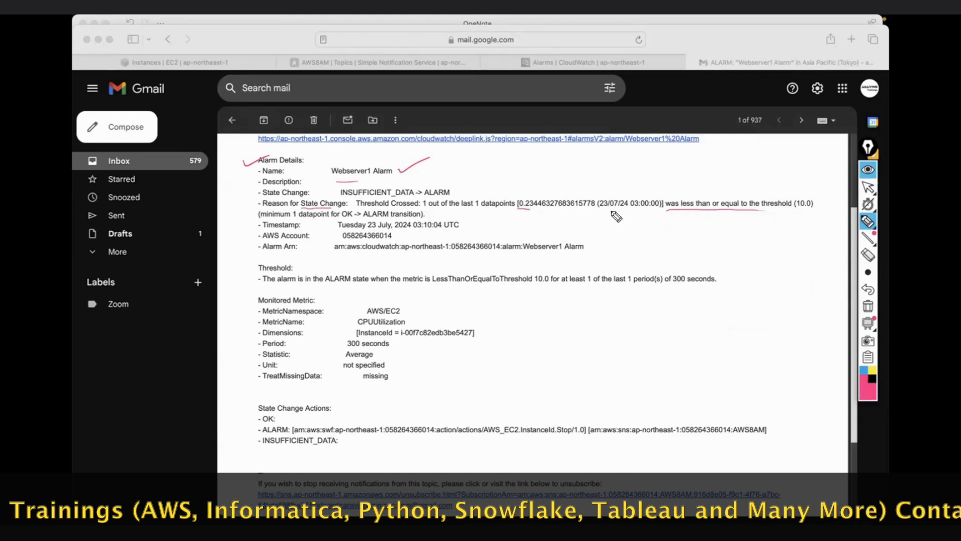
Step: Mark the alarm's timestamp, tick the AWS account, underline the Alarm Arn, and clear the marks
{"action": "left_click_drag", "start_coordinate": [246, 227], "coordinate": [262, 224]}
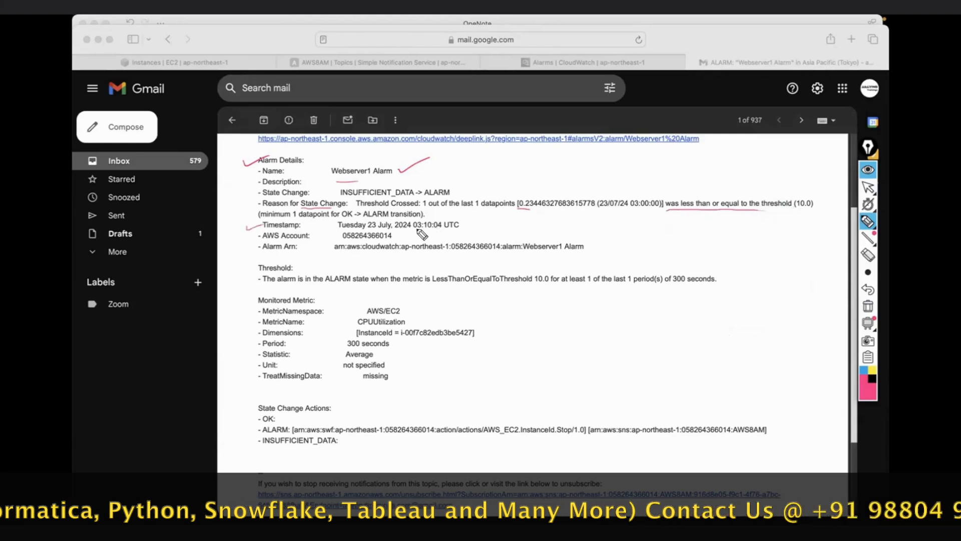
{"action": "mouse_move", "coordinate": [343, 232]}
{"action": "left_mouse_down"}
{"action": "mouse_move", "coordinate": [456, 231]}
{"action": "mouse_move", "coordinate": [491, 218]}
{"action": "left_mouse_up"}
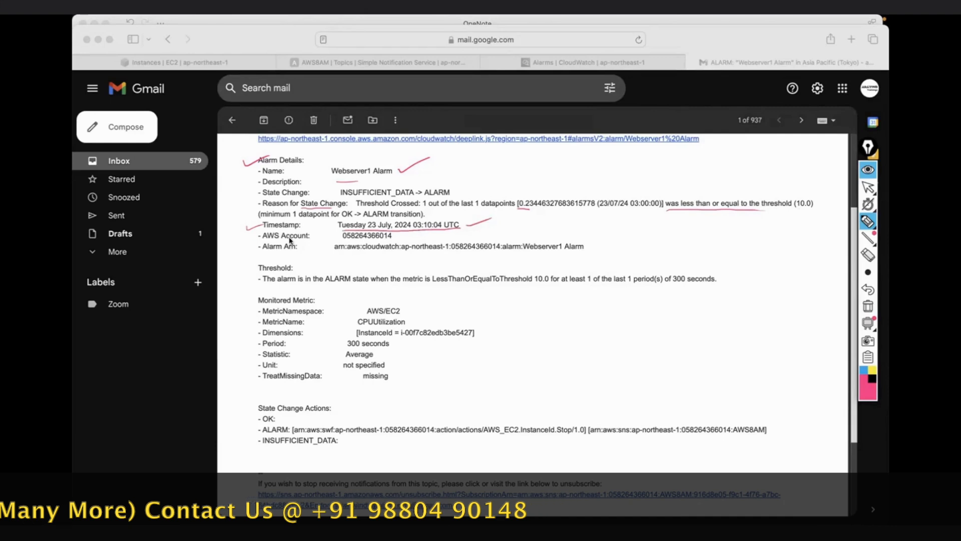
{"action": "left_click_drag", "start_coordinate": [395, 236], "coordinate": [407, 232]}
{"action": "left_click_drag", "start_coordinate": [283, 253], "coordinate": [583, 252]}
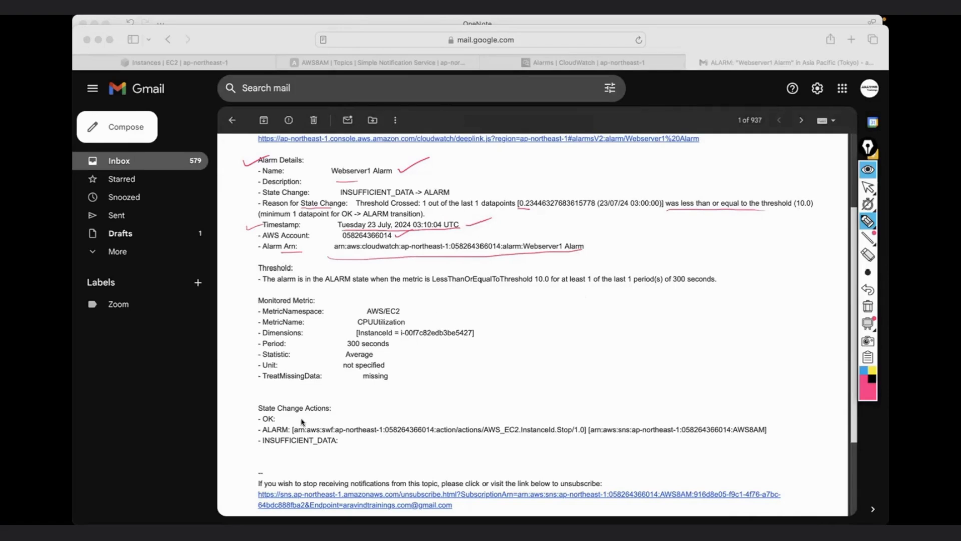
{"action": "left_click", "coordinate": [868, 306]}
{"action": "left_click", "coordinate": [867, 187]}
{"action": "left_click", "coordinate": [232, 124]}
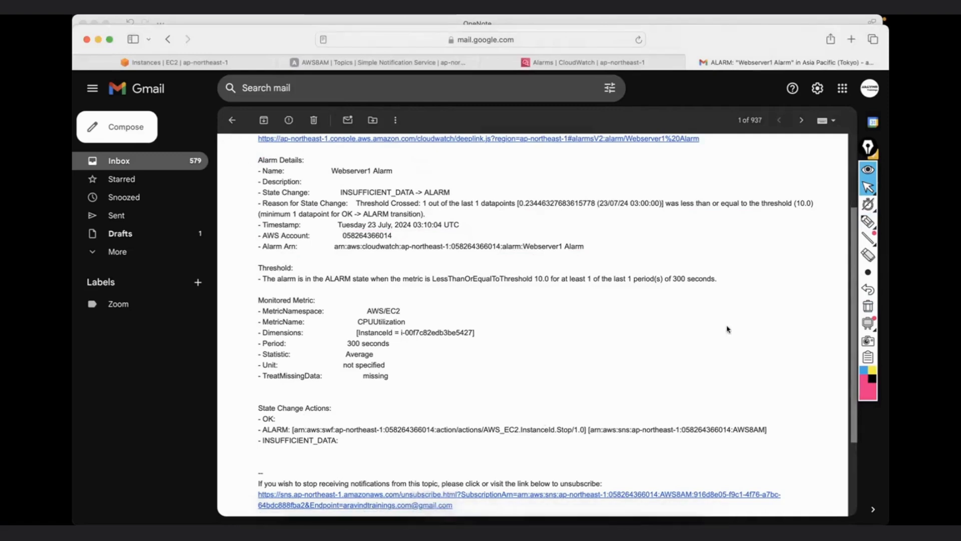
Step: Handwrite SNS and CW separated by a vertical line, link them with an arc, and clear the sketch
{"action": "left_click", "coordinate": [868, 221]}
{"action": "mouse_move", "coordinate": [622, 323]}
{"action": "left_mouse_down"}
{"action": "mouse_move", "coordinate": [609, 354]}
{"action": "mouse_move", "coordinate": [652, 325]}
{"action": "mouse_move", "coordinate": [662, 349]}
{"action": "left_mouse_up"}
{"action": "left_click_drag", "start_coordinate": [762, 315], "coordinate": [759, 332]}
{"action": "mouse_move", "coordinate": [764, 314]}
{"action": "left_mouse_down"}
{"action": "mouse_move", "coordinate": [775, 328]}
{"action": "mouse_move", "coordinate": [789, 300]}
{"action": "left_mouse_up"}
{"action": "left_click_drag", "start_coordinate": [700, 284], "coordinate": [699, 444]}
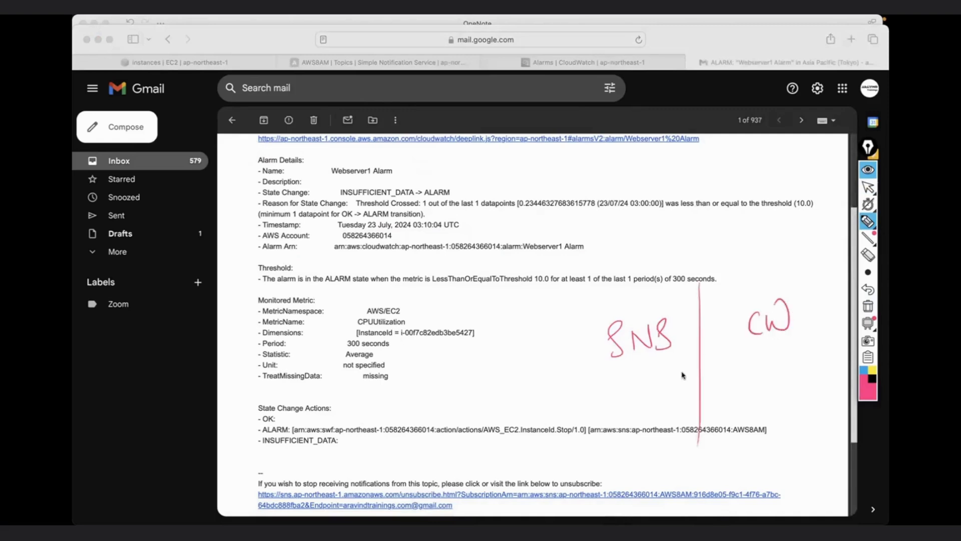
{"action": "mouse_move", "coordinate": [629, 310]}
{"action": "left_mouse_down"}
{"action": "mouse_move", "coordinate": [728, 231]}
{"action": "mouse_move", "coordinate": [751, 274]}
{"action": "left_mouse_up"}
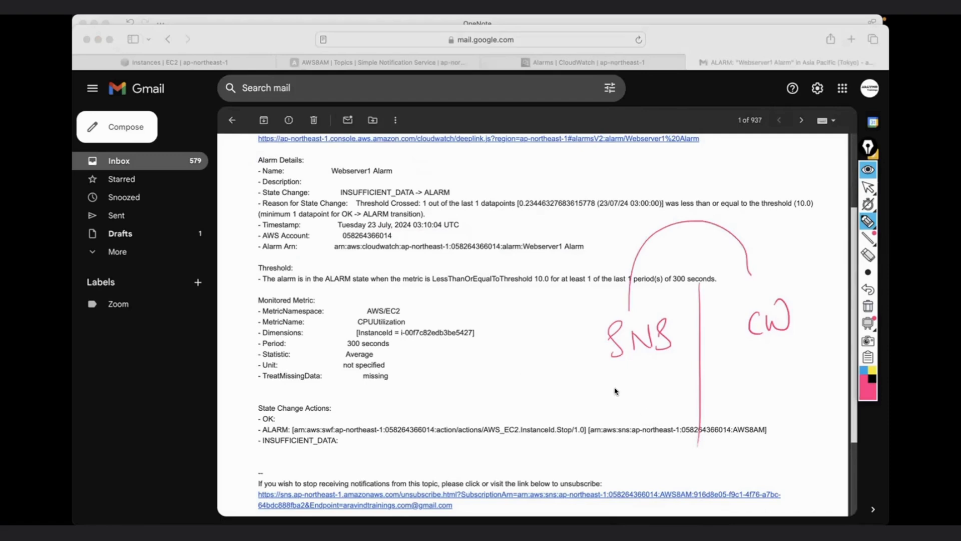
{"action": "left_click", "coordinate": [868, 305]}
{"action": "left_click", "coordinate": [868, 187]}
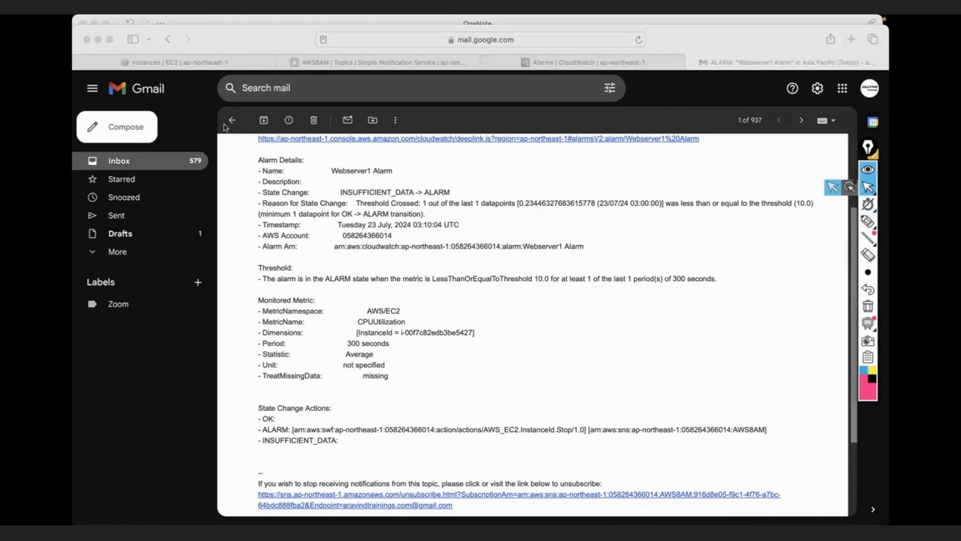
Step: Switch to the CloudWatch alarms page and show only the alarms in the In alarm state
{"action": "left_click", "coordinate": [545, 65]}
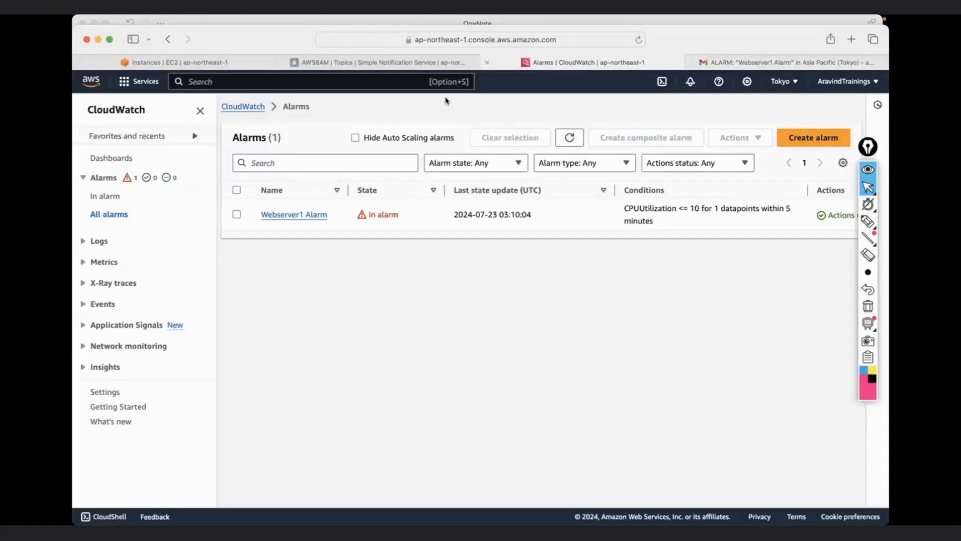
{"action": "left_click", "coordinate": [107, 196]}
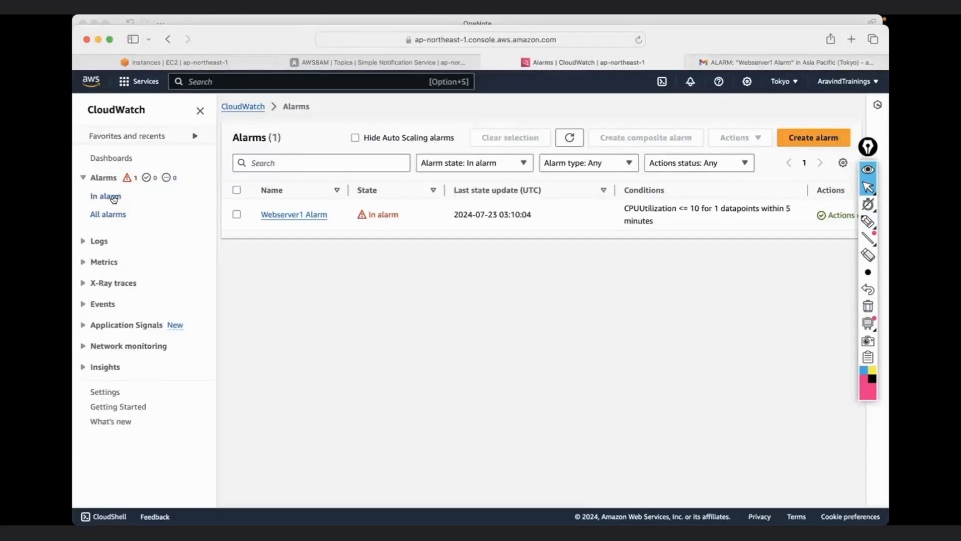